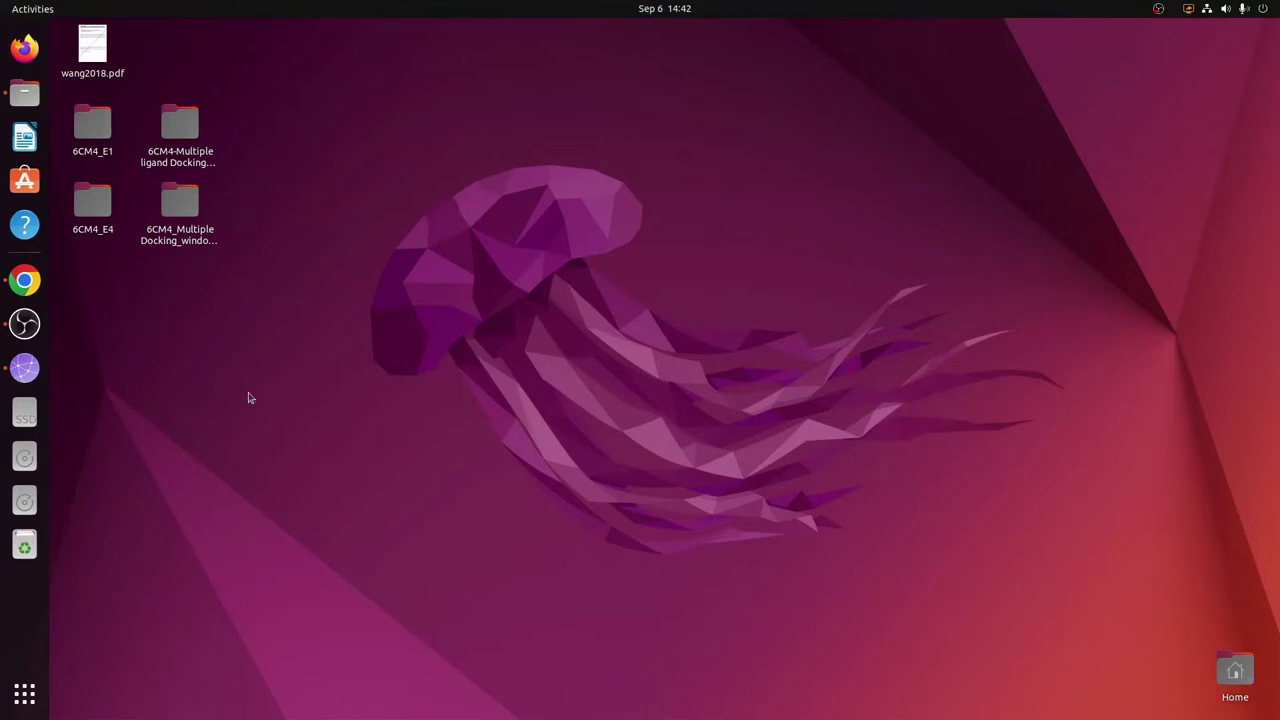
Launch Google Chrome from the dock to reach the Schrödinger account sign-in page.
left_click(31, 294)
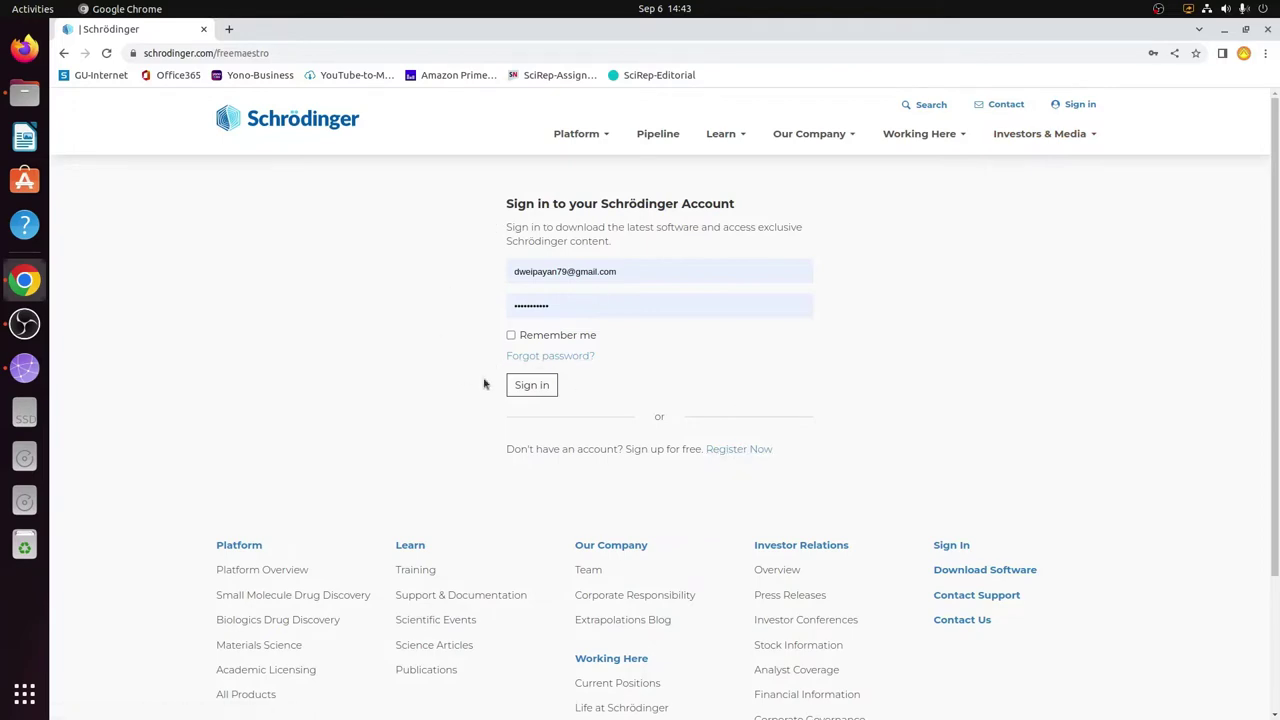
Submit the Schrödinger sign-in form with the entered e-mail and password.
left_click(539, 391)
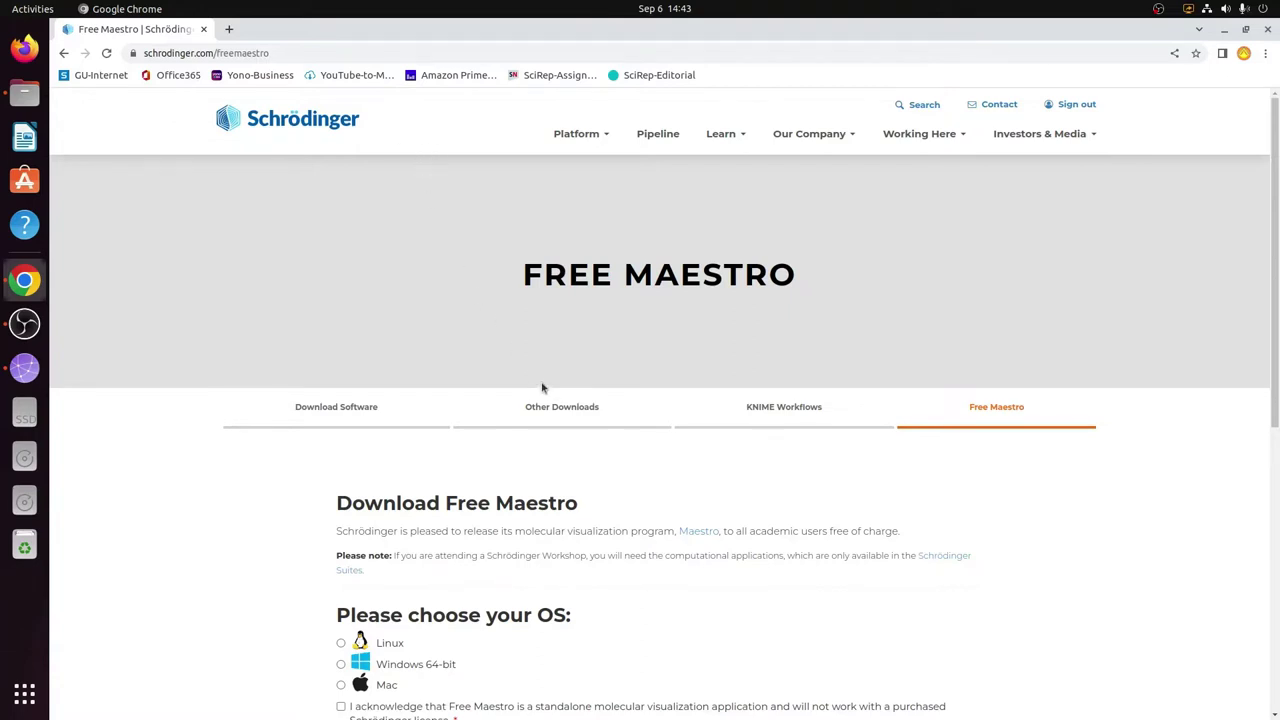
Request the Linux Free Maestro download, ticking the standalone-application and EULA acknowledgements.
scroll(542, 388, "down", 2)
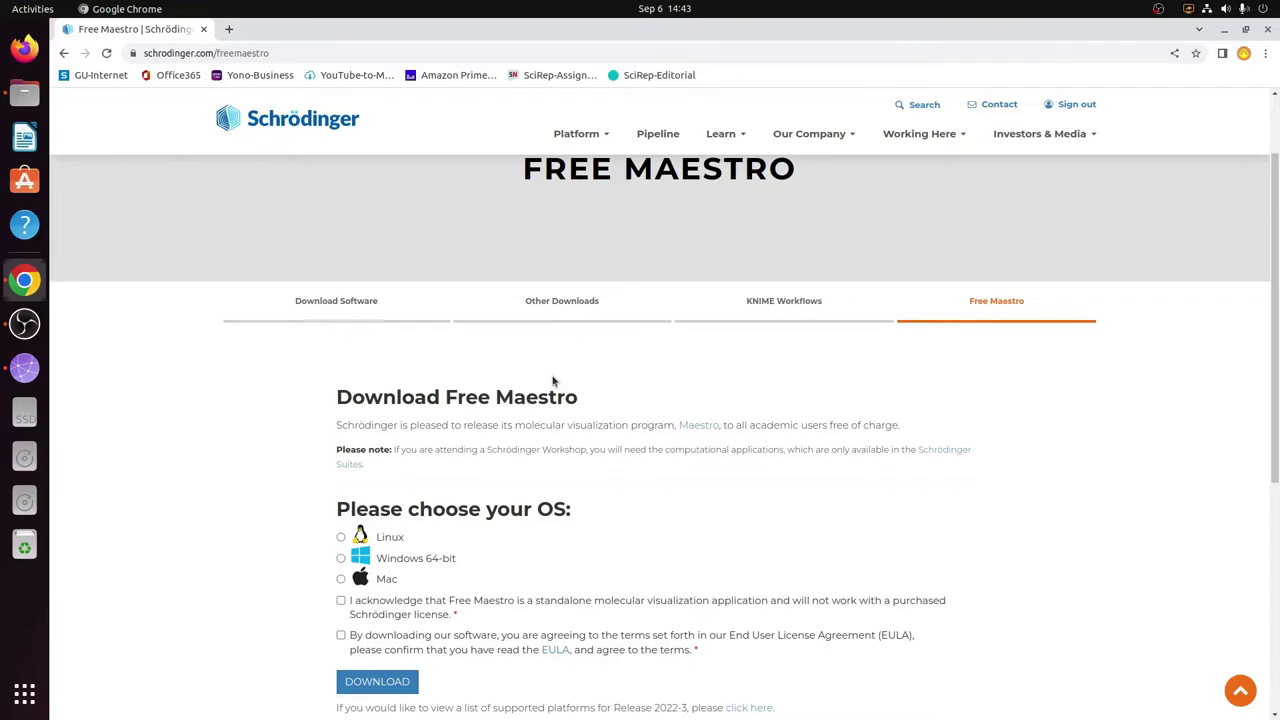
scroll(553, 381, "down", 1)
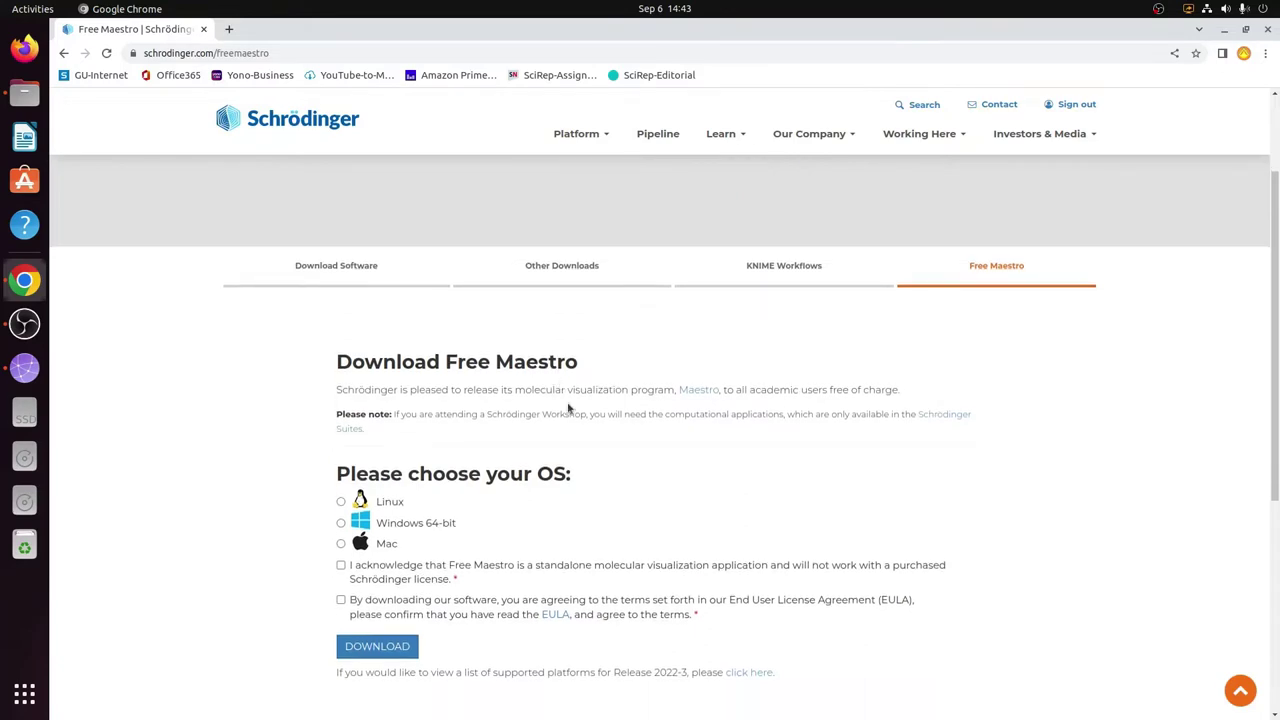
scroll(572, 408, "down", 3)
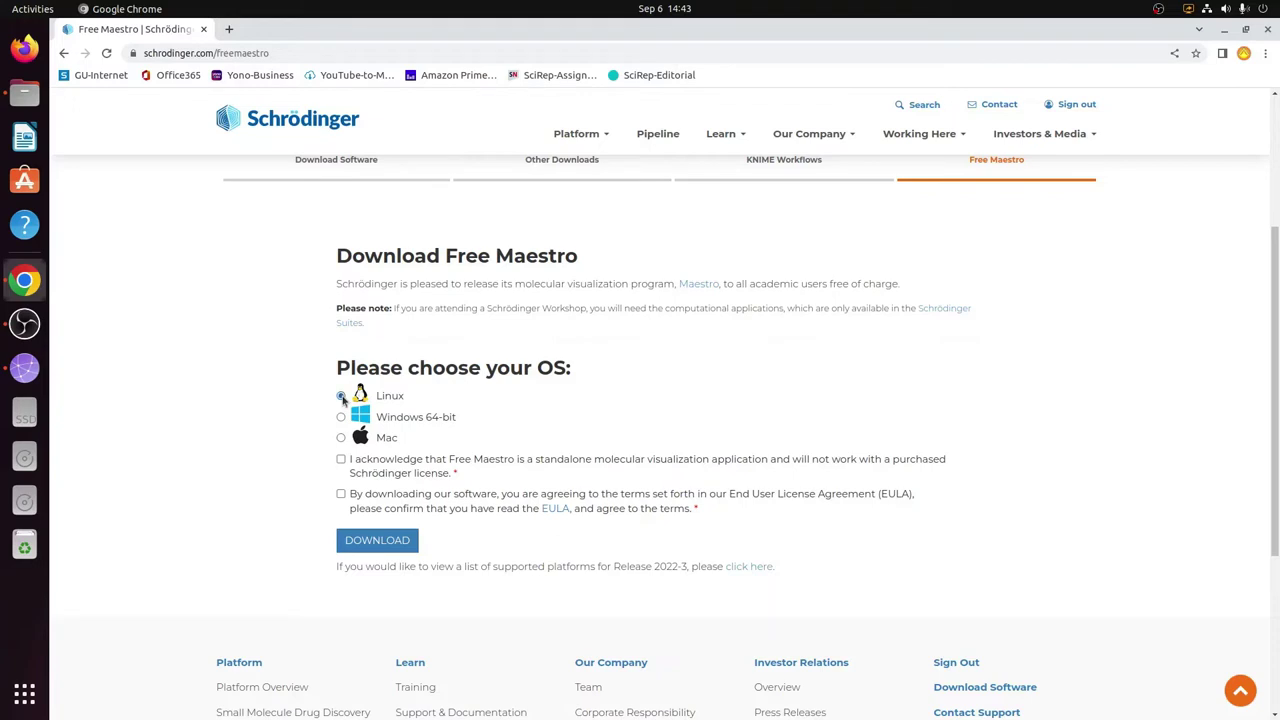
left_click(341, 460)
left_click(341, 494)
left_click(390, 544)
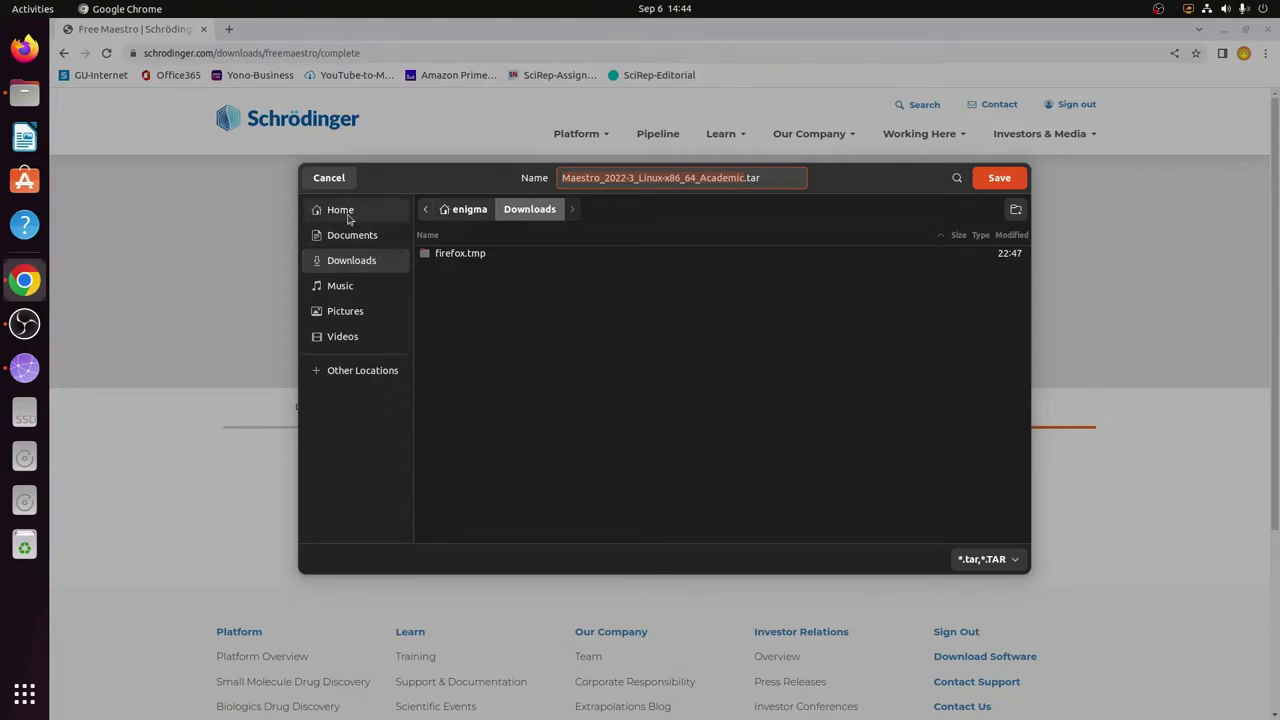
Save Maestro_2022-3_Linux-x86_64_Academic.tar to Downloads and follow it to completion in Chrome's Downloads page.
left_click(1000, 178)
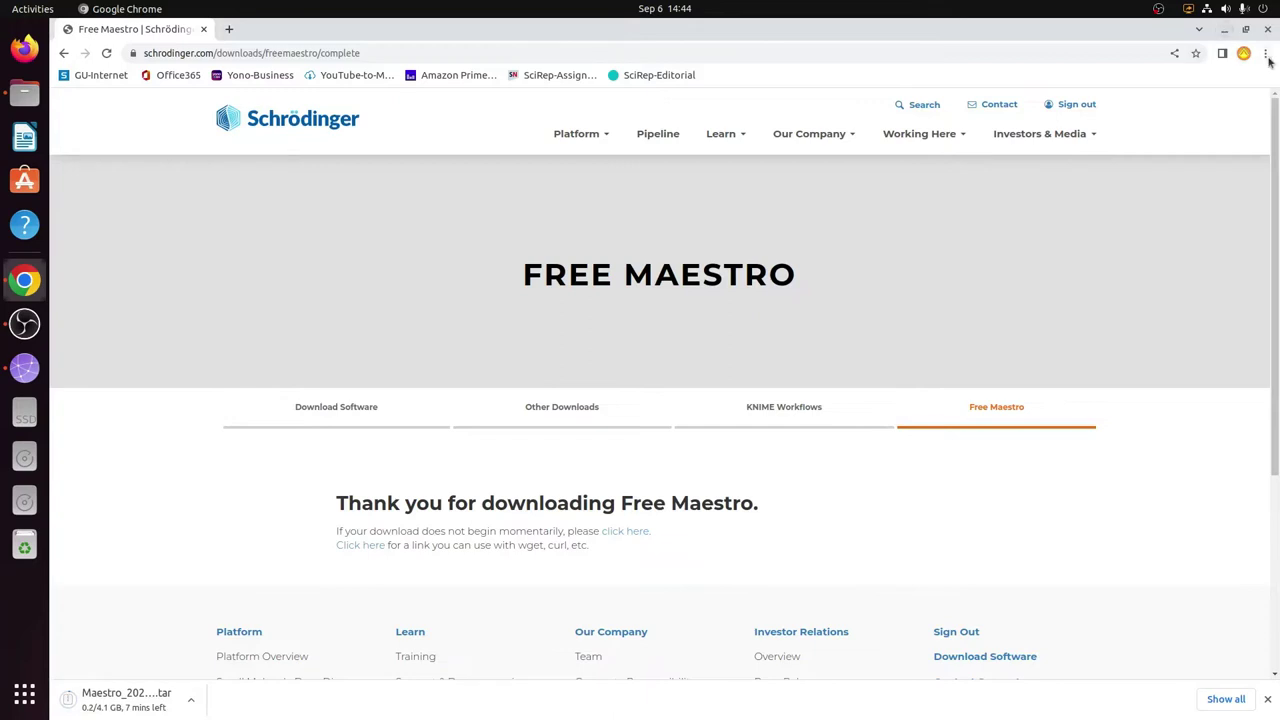
left_click(1266, 53)
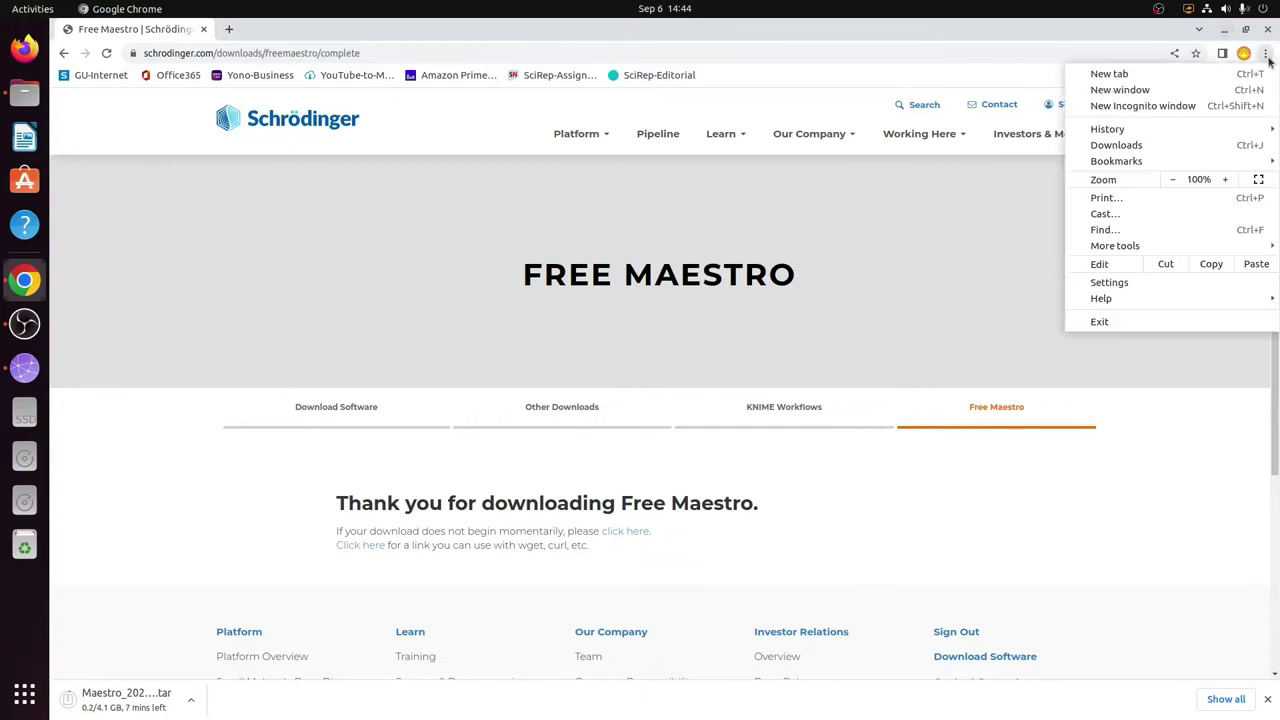
left_click(1118, 148)
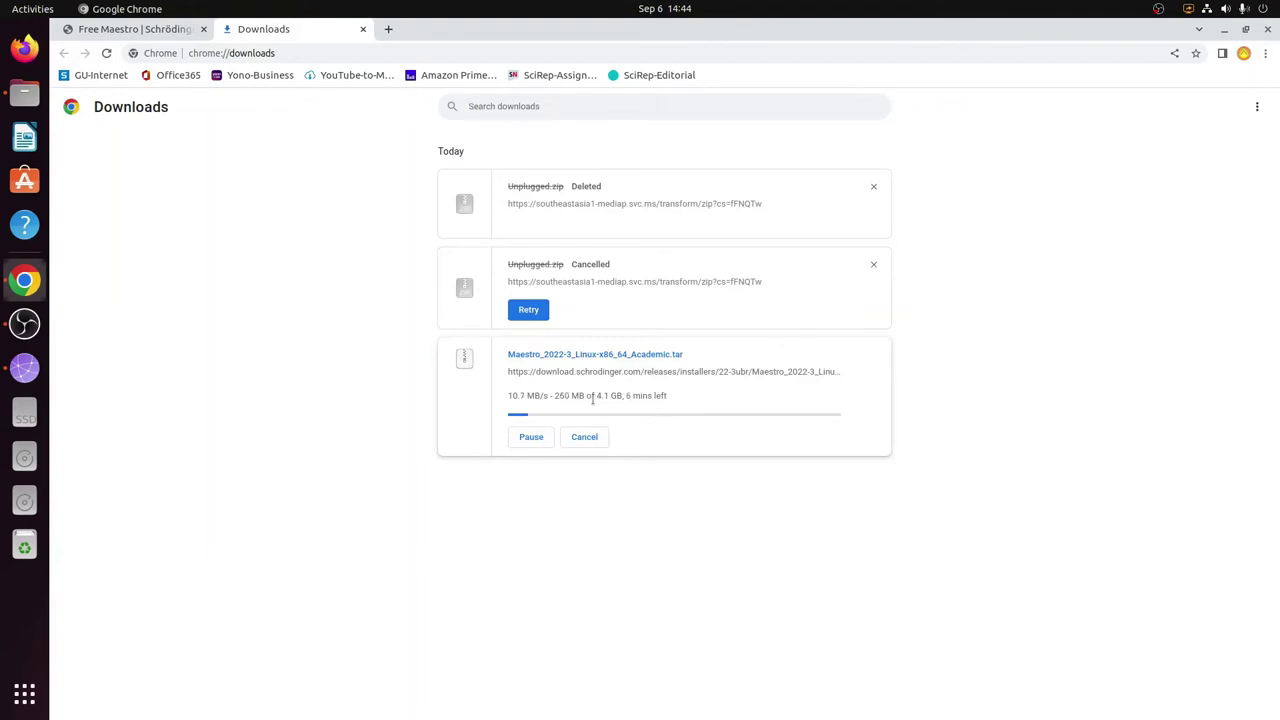
left_click_drag(596, 398, 674, 400)
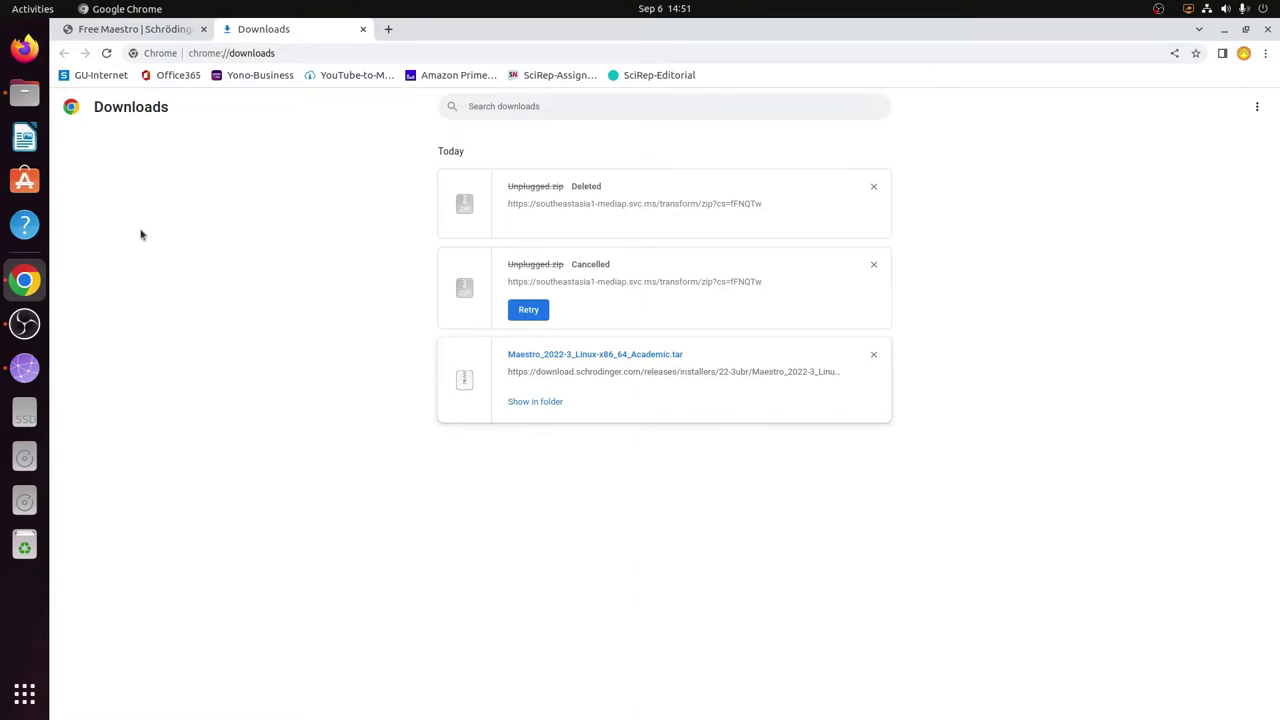
Close Chrome and open the Downloads folder in Files.
left_click(1267, 29)
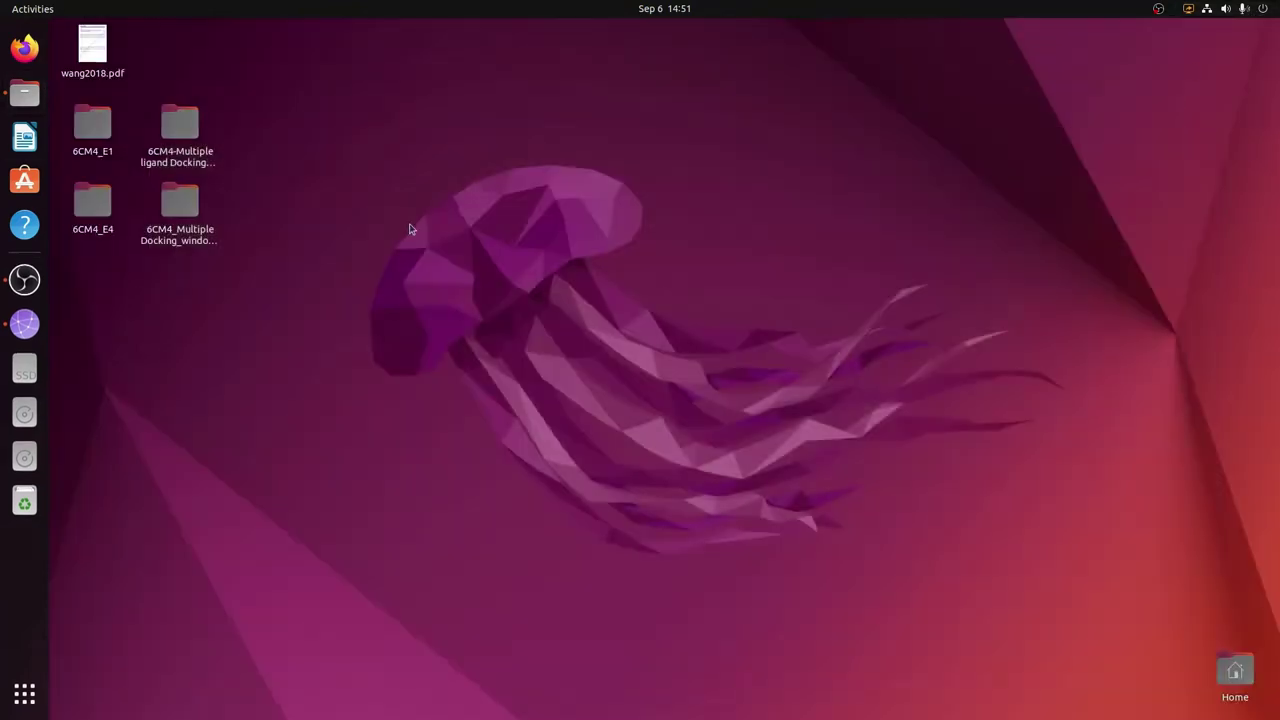
left_click(24, 93)
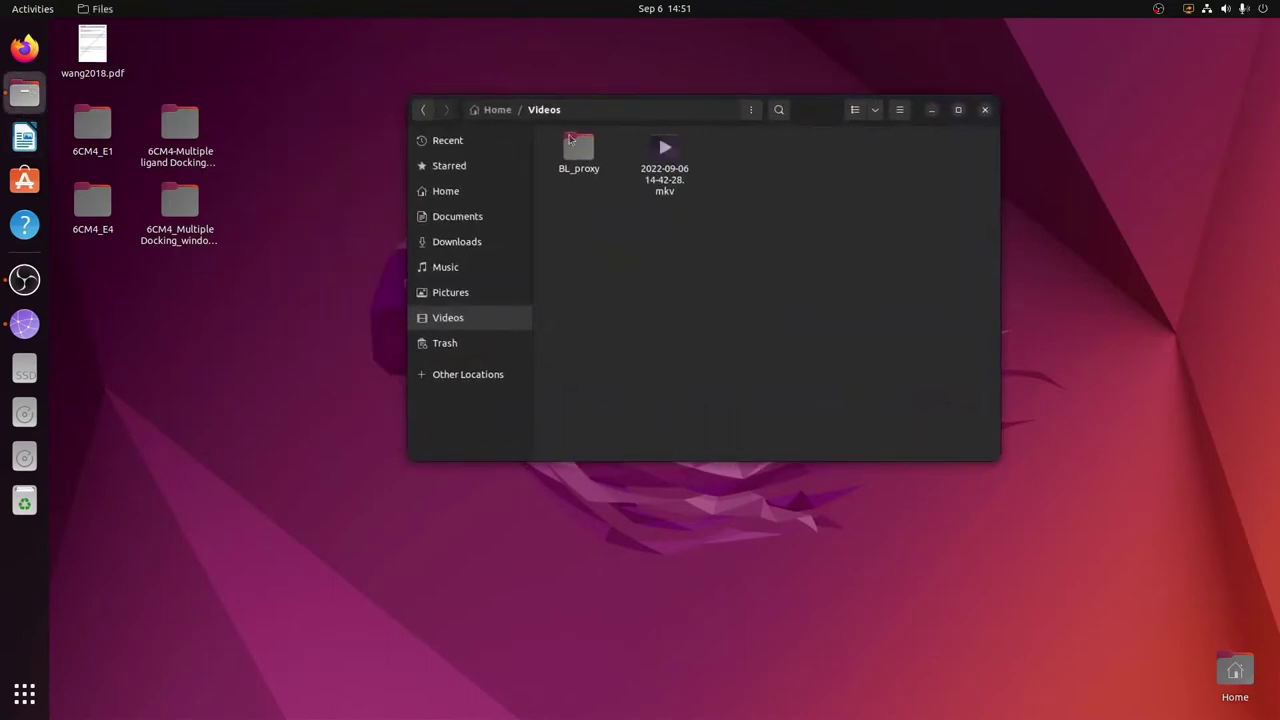
left_click(458, 194)
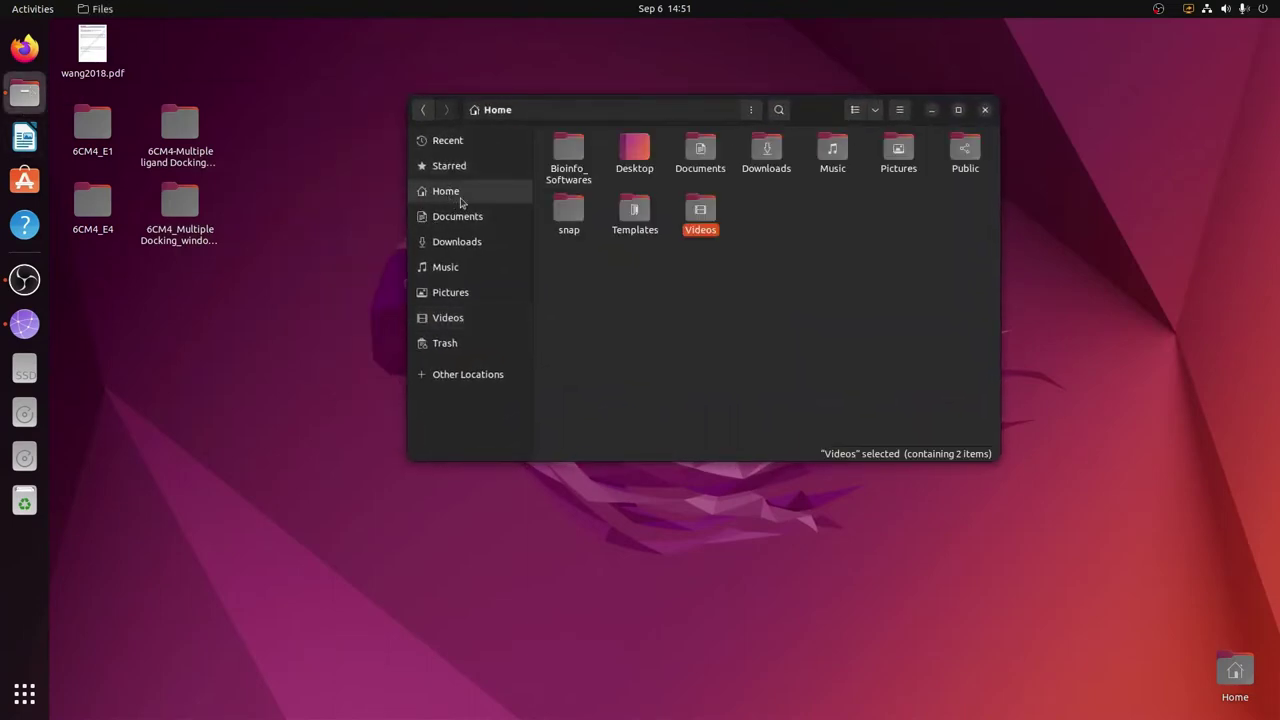
left_click(770, 309)
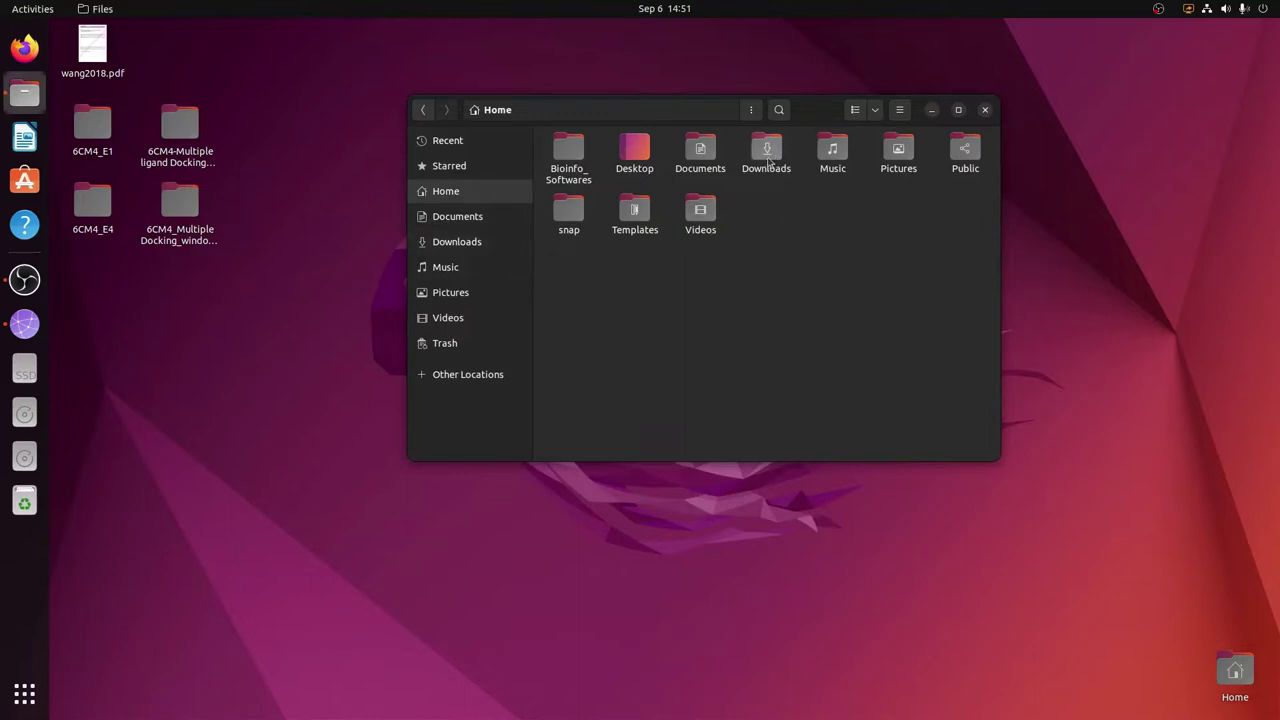
double_click(768, 155)
left_click_drag(820, 117, 704, 172)
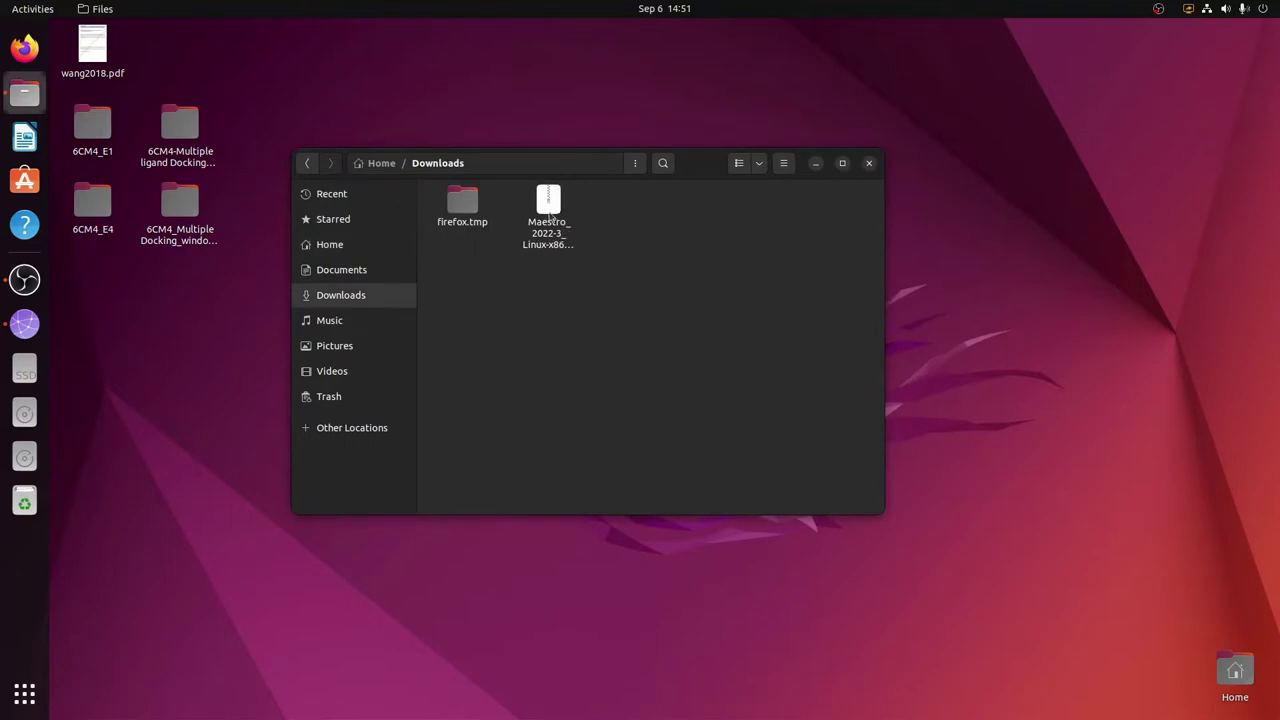
Copy the Maestro .tar archive and return to the Home folder.
left_click(550, 214)
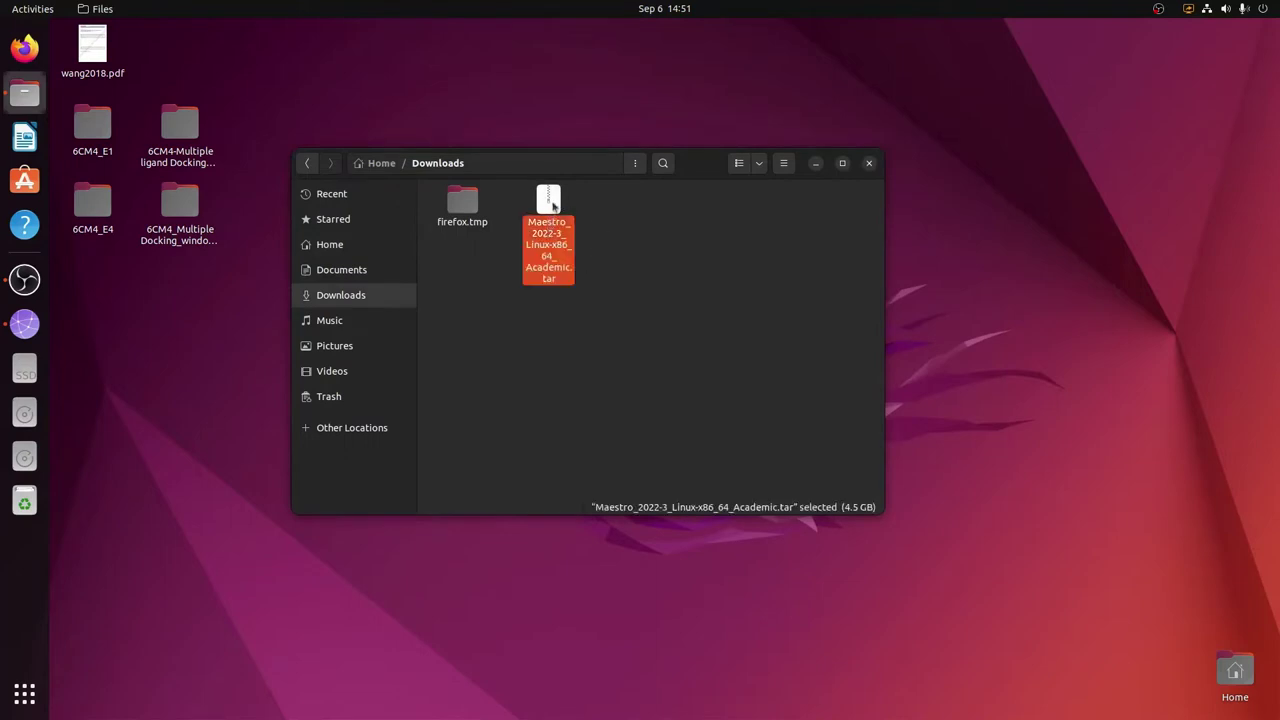
right_click(552, 209)
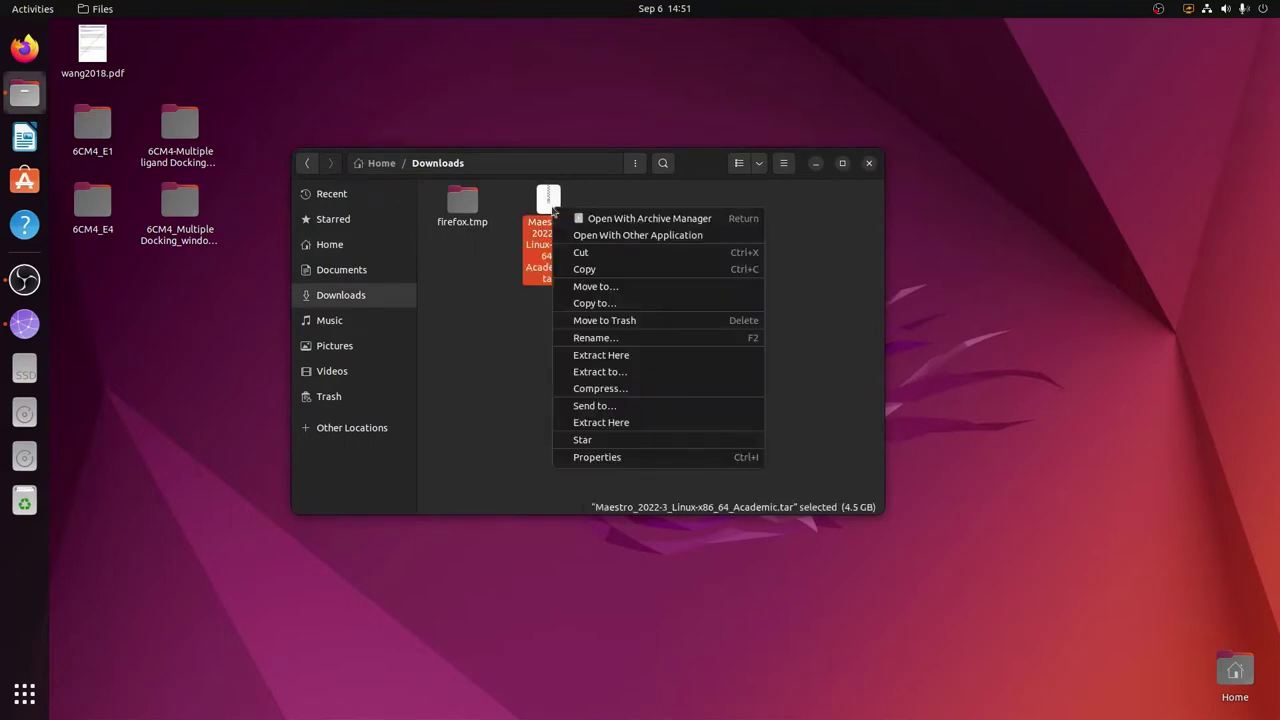
left_click(585, 270)
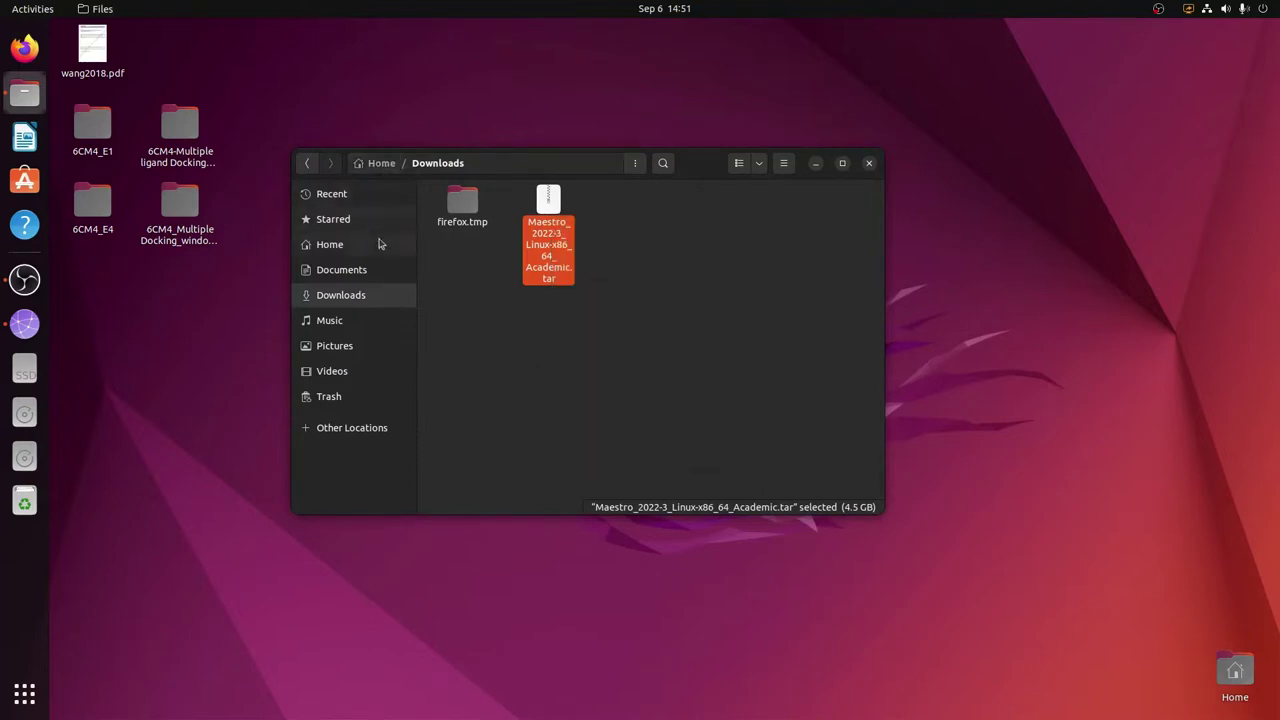
left_click(385, 163)
left_click(588, 372)
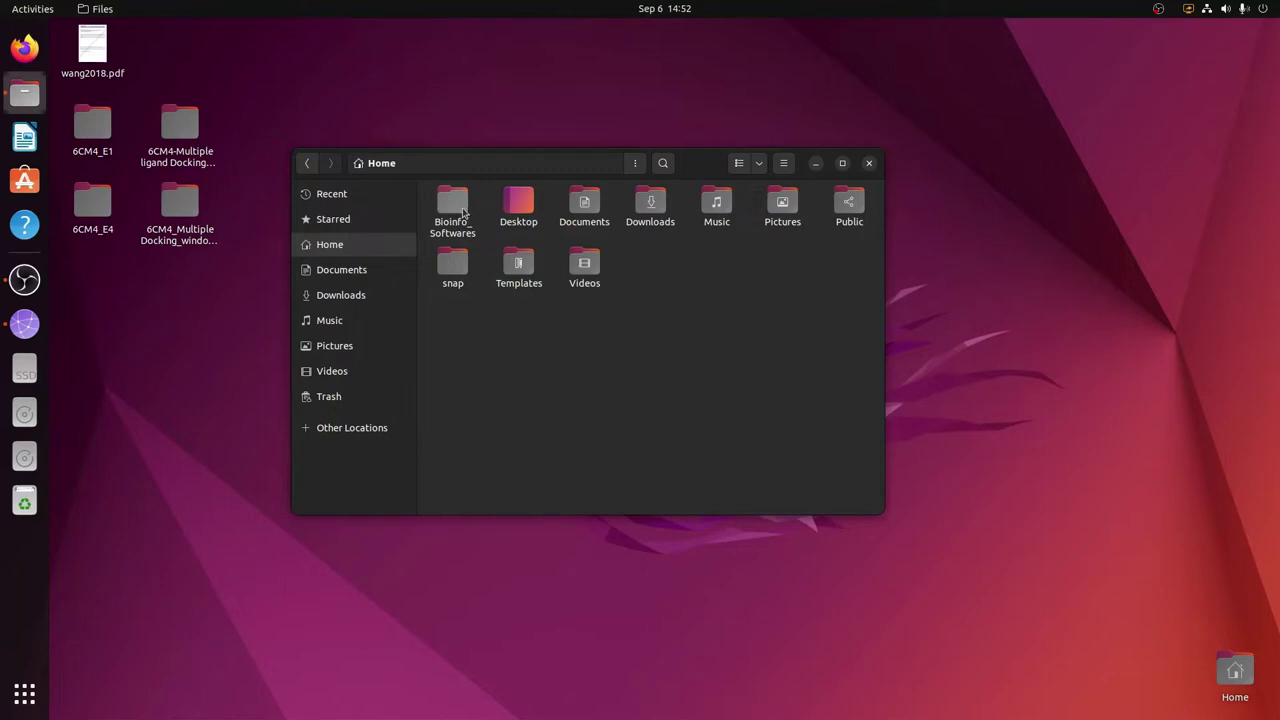
Paste the Maestro archive into the Bioinfo_Softwares folder.
double_click(463, 212)
right_click(529, 290)
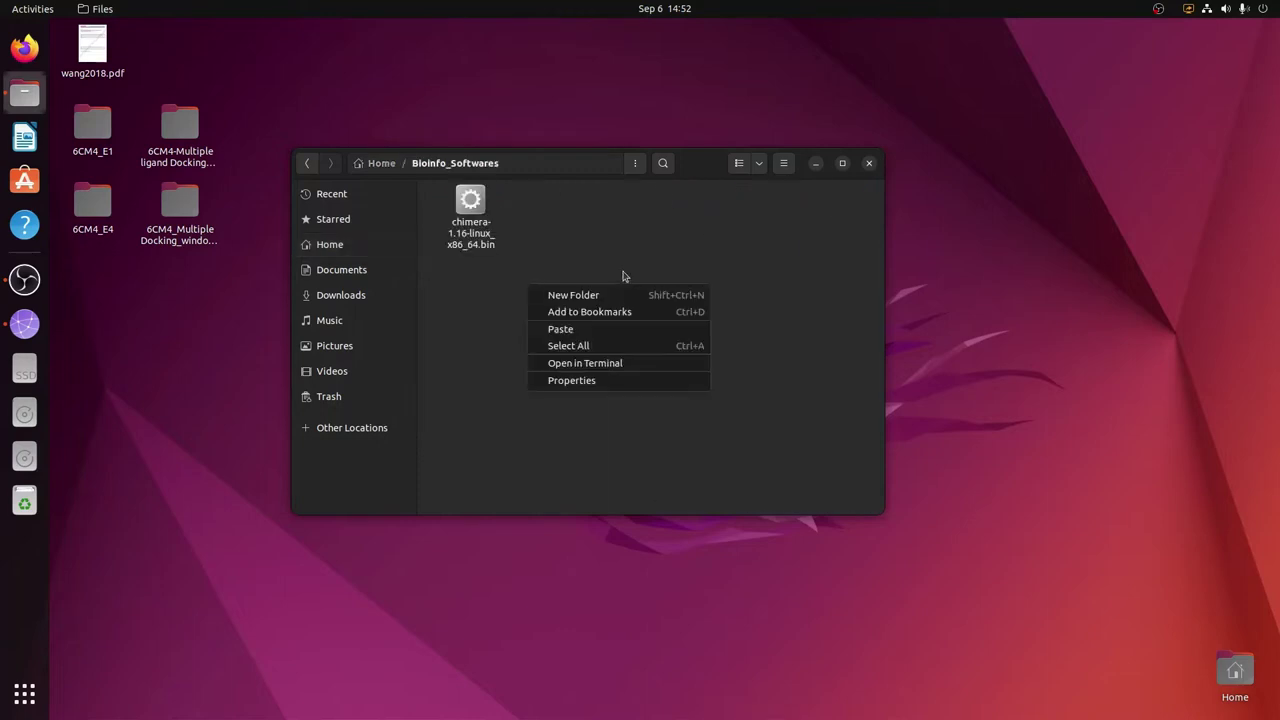
left_click(578, 333)
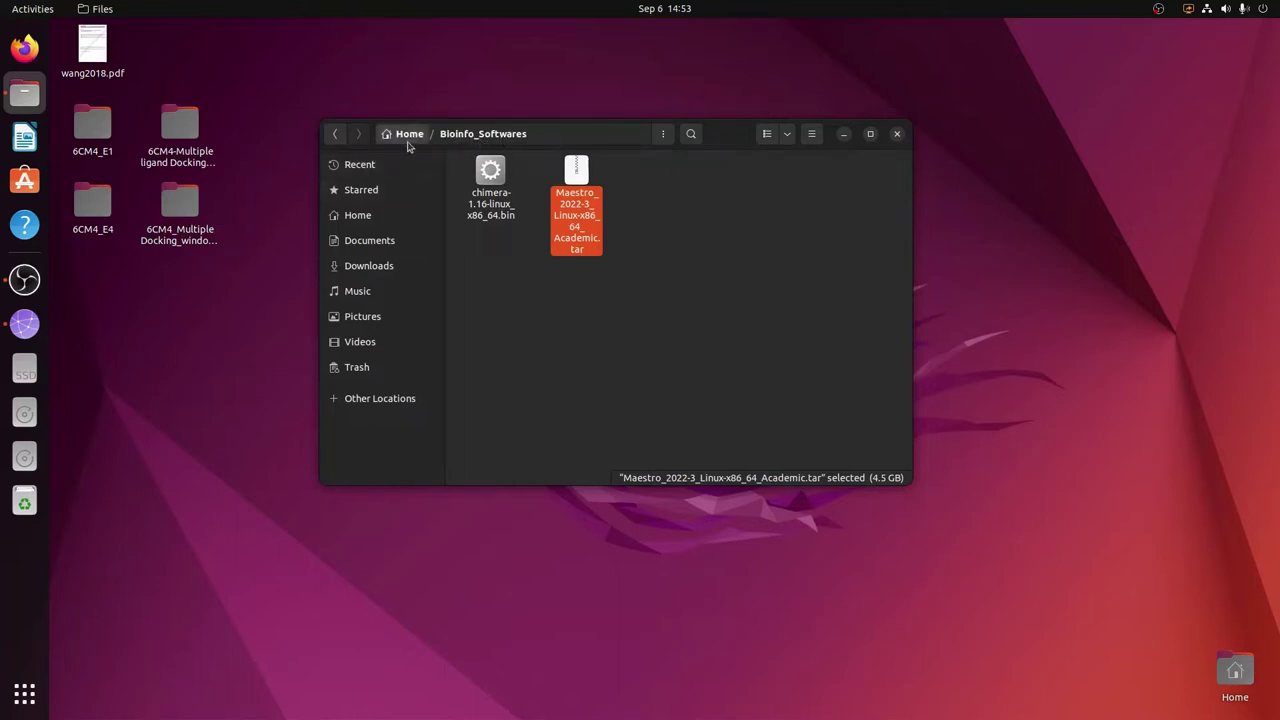
Open the pasted Maestro archive in Archive Manager.
left_click(564, 381)
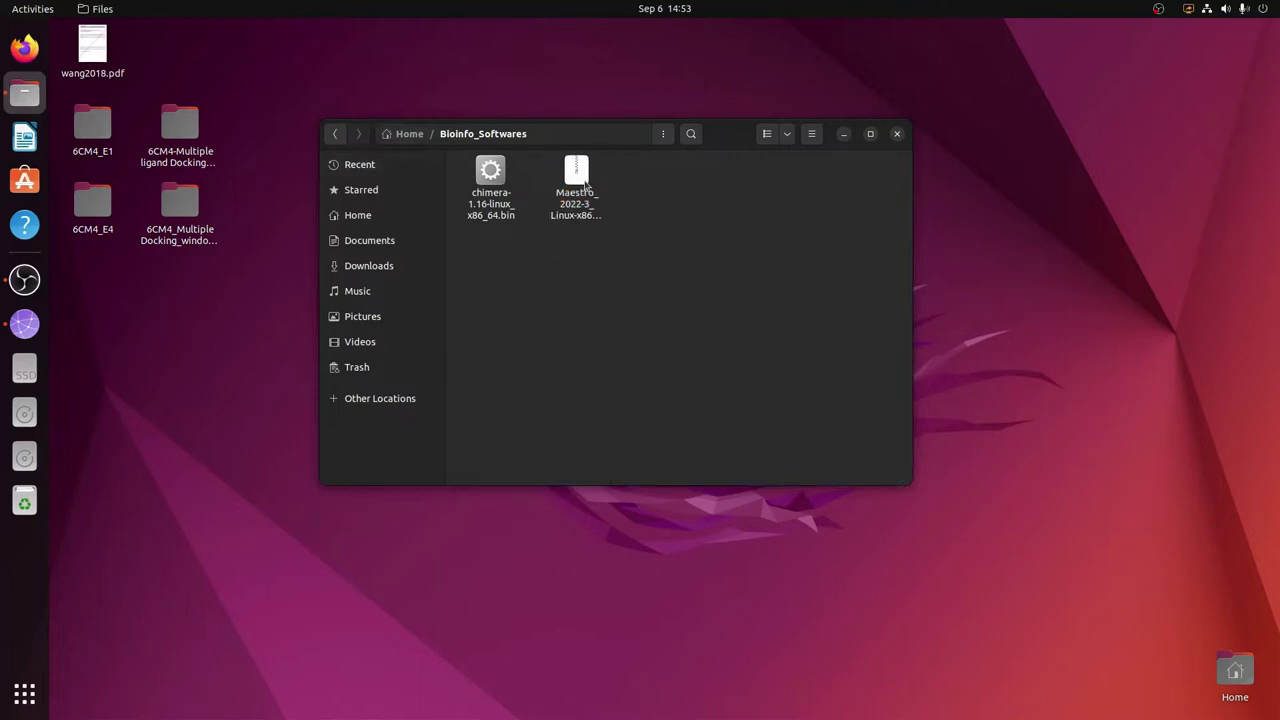
left_click(585, 183)
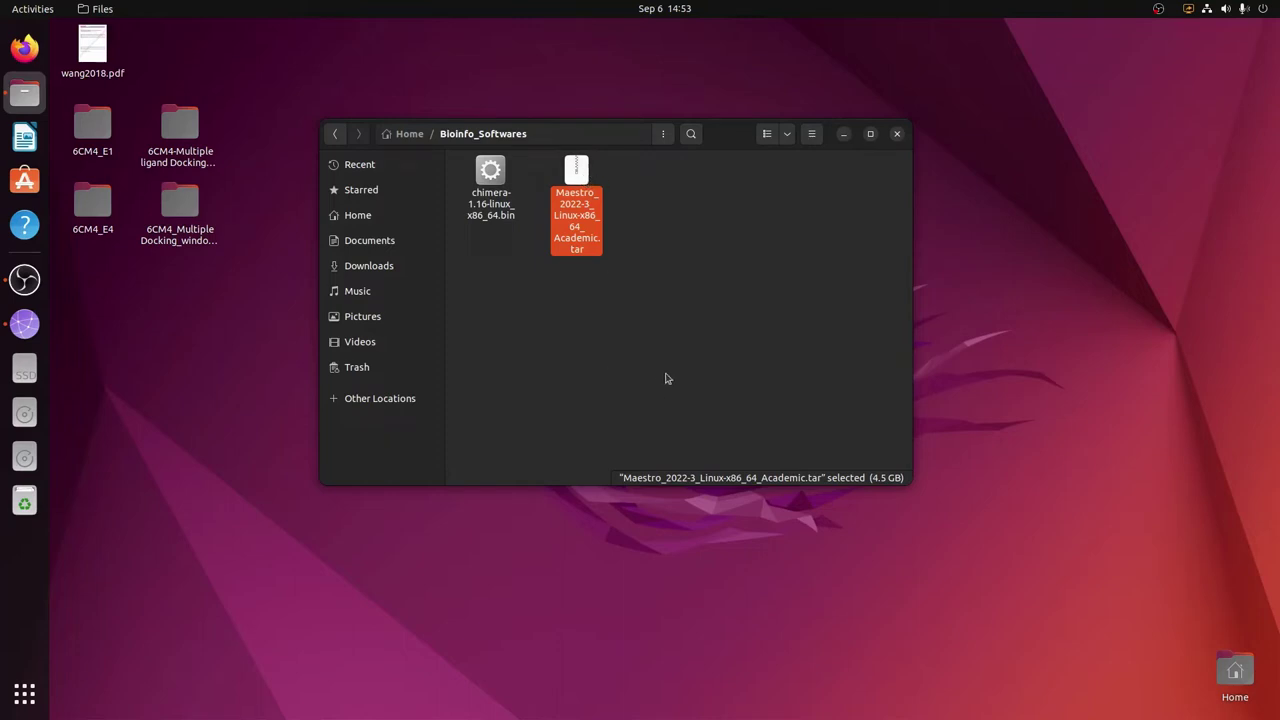
left_click_drag(245, 42, 725, 245)
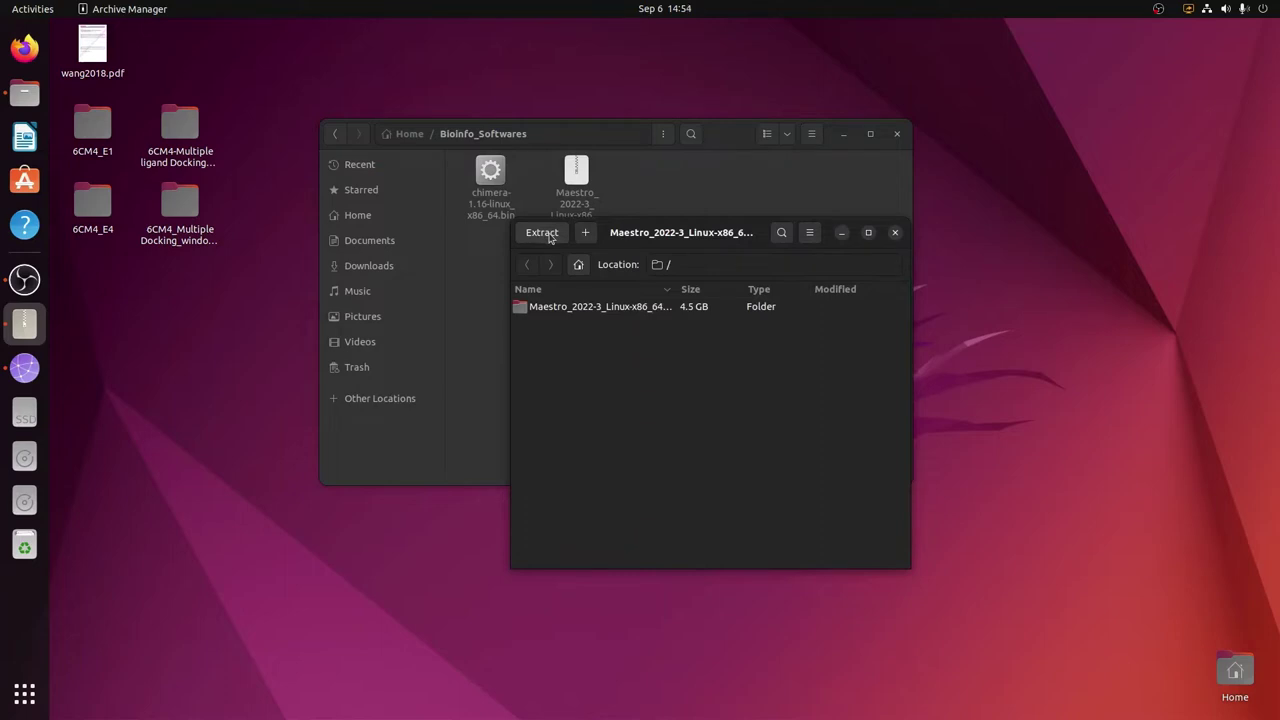
Extract all files of the Maestro archive into Bioinfo_Softwares, then close Archive Manager.
left_click(543, 236)
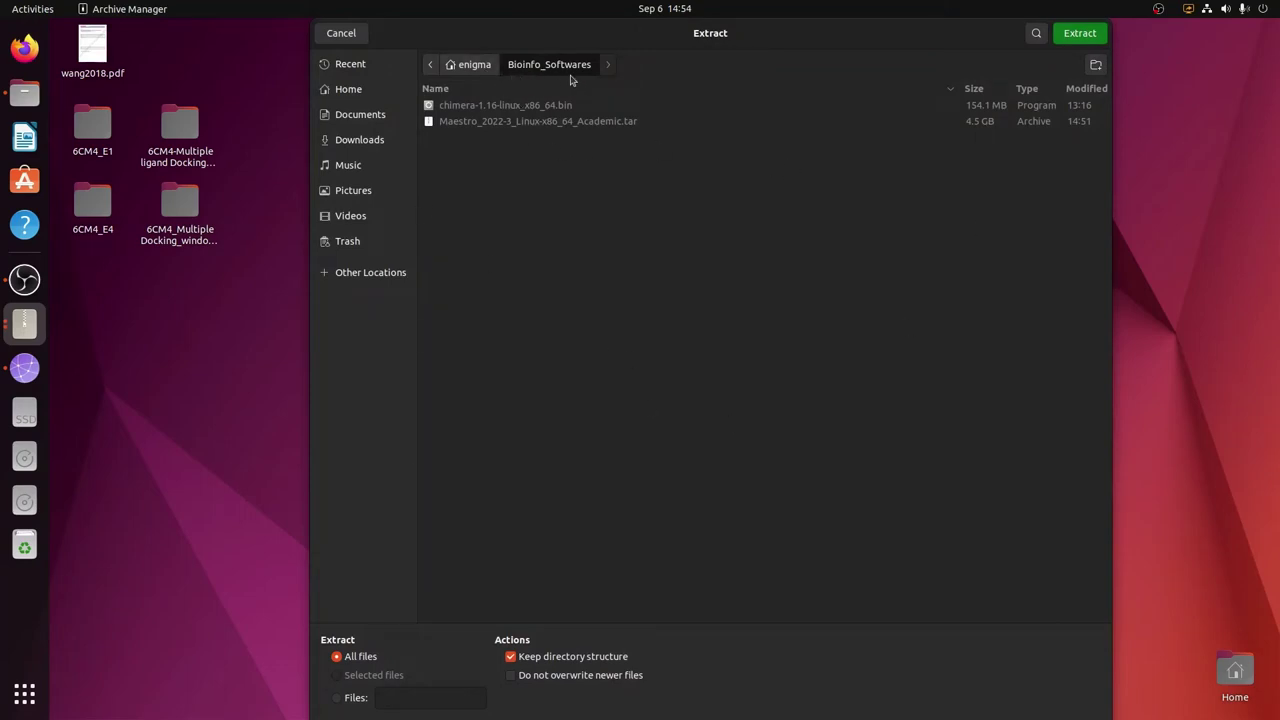
left_click(1080, 34)
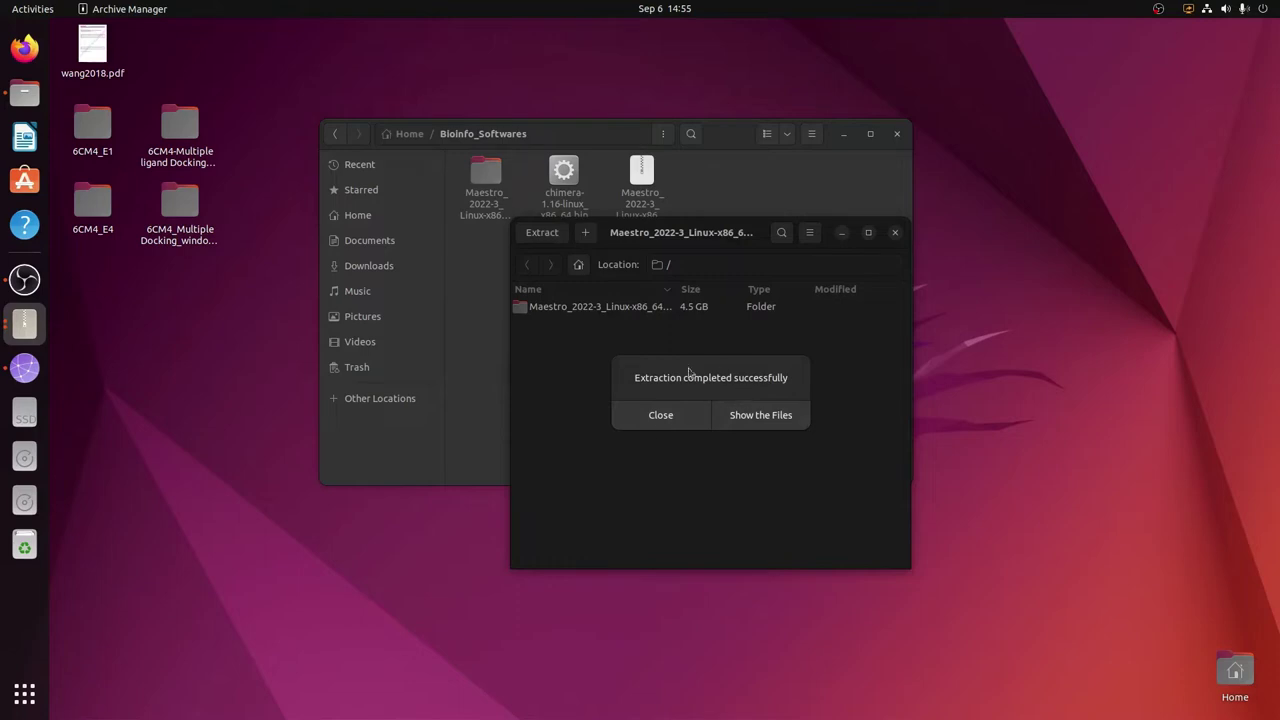
left_click(665, 418)
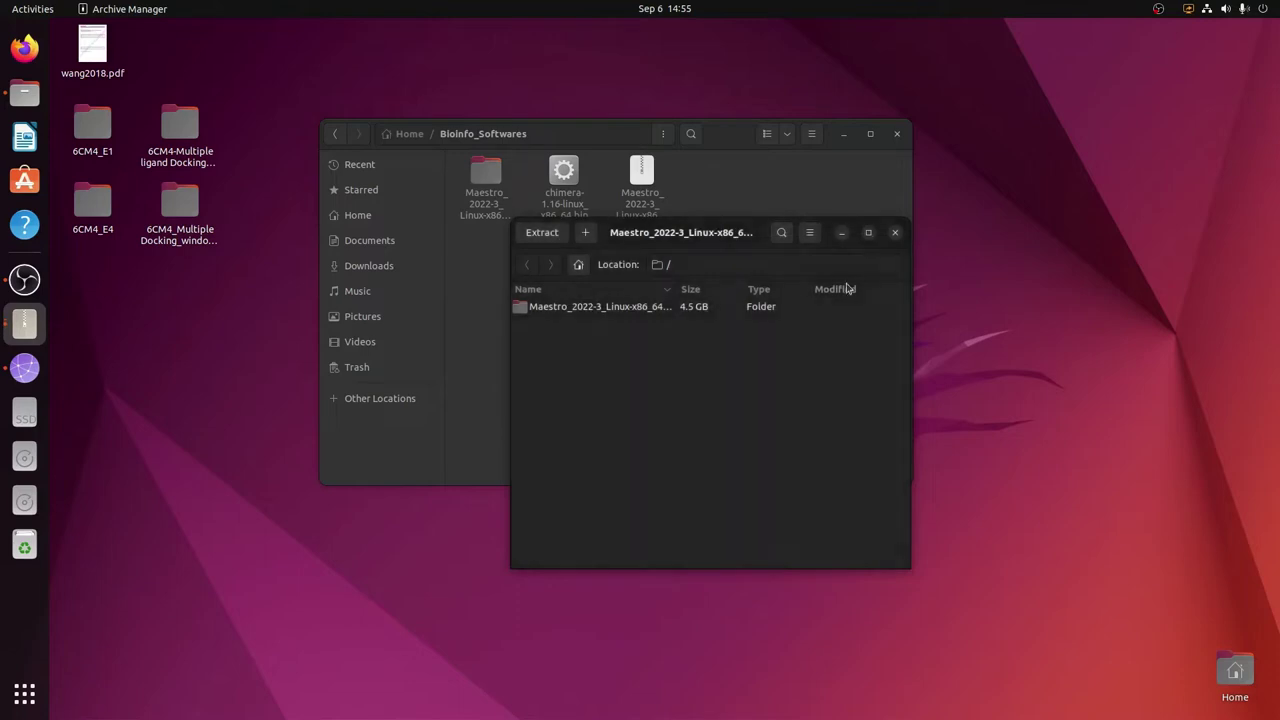
left_click(895, 232)
Check the extracted Maestro folder's 7 items, go back to Bioinfo_Softwares and close Files.
left_click_drag(729, 137, 741, 142)
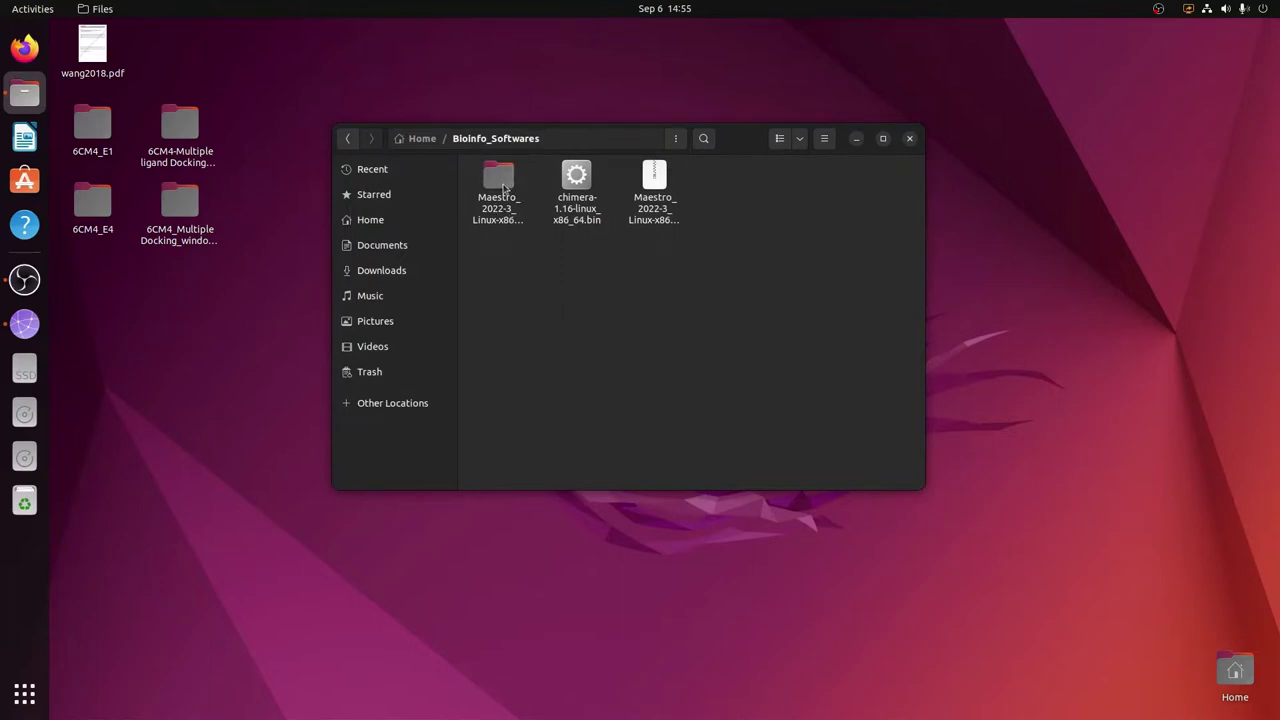
double_click(506, 183)
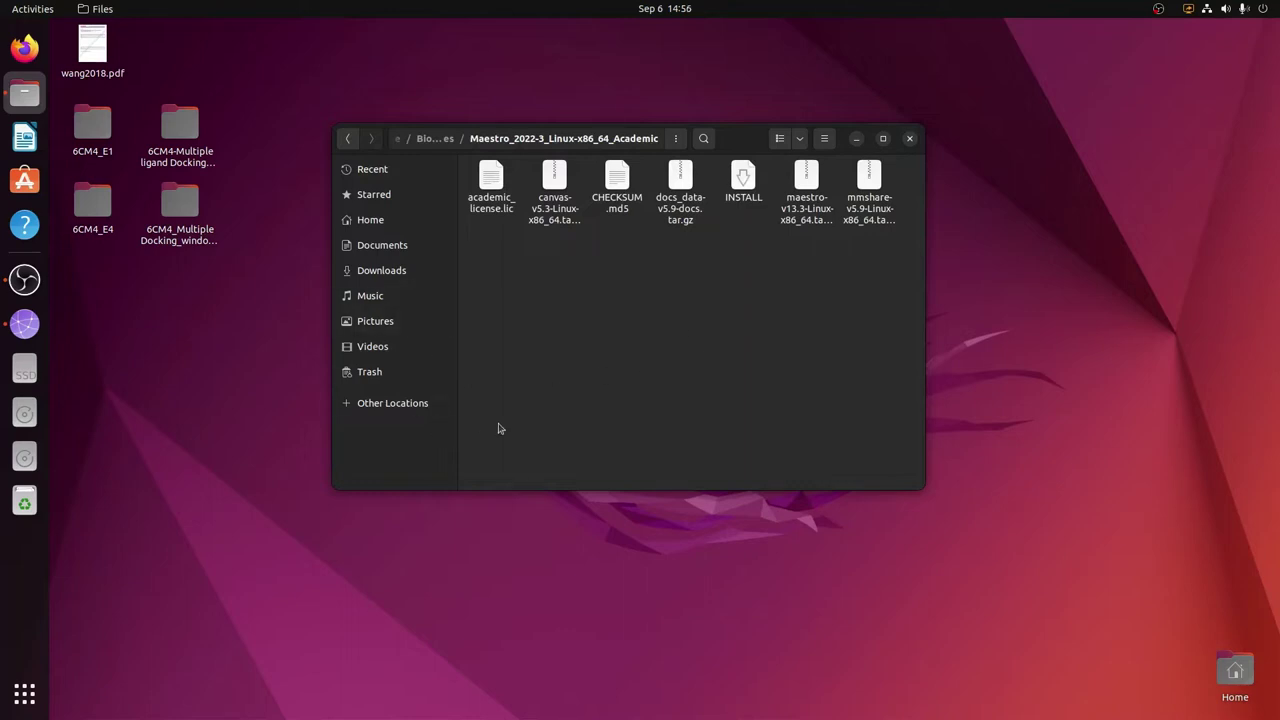
left_click_drag(729, 146, 708, 145)
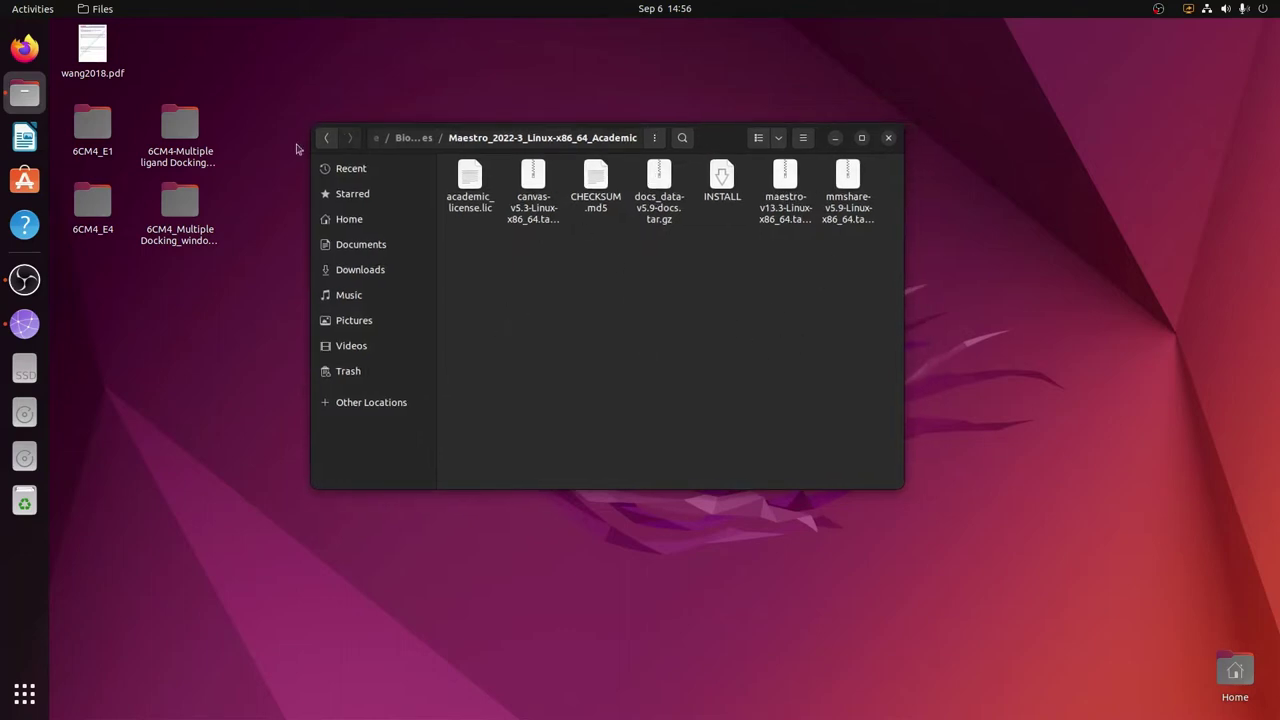
left_click(327, 140)
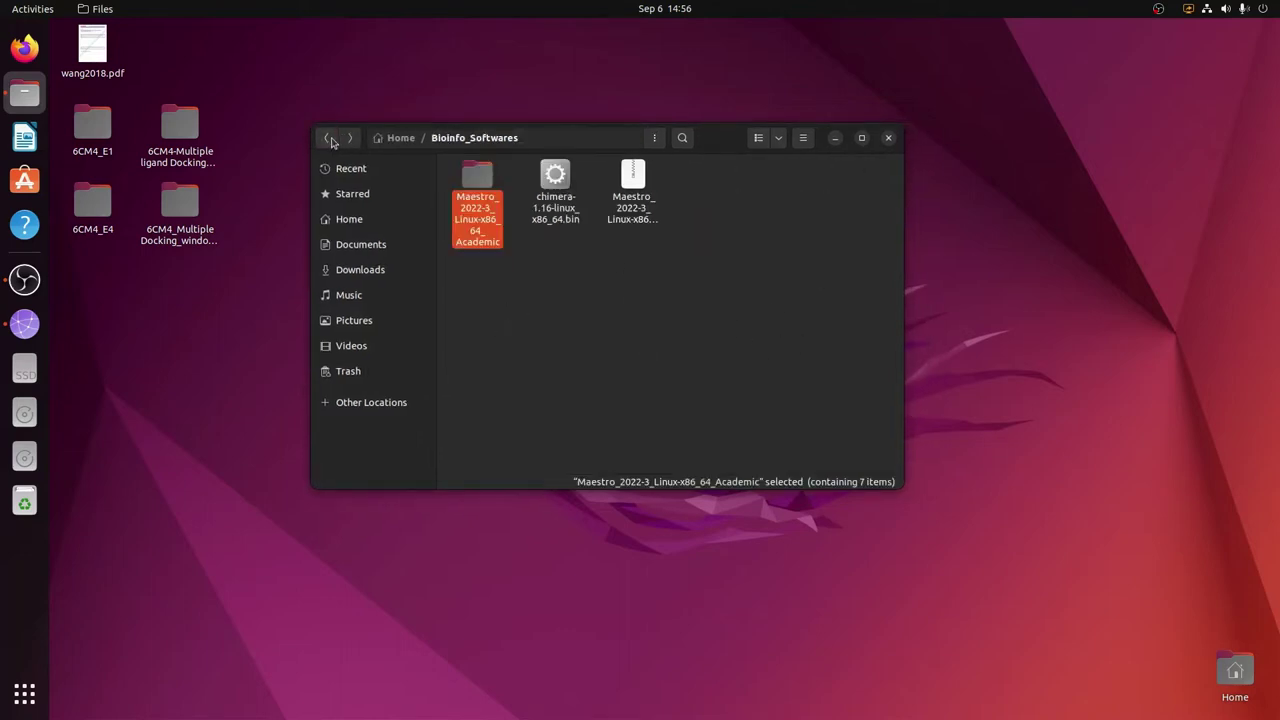
left_click(888, 138)
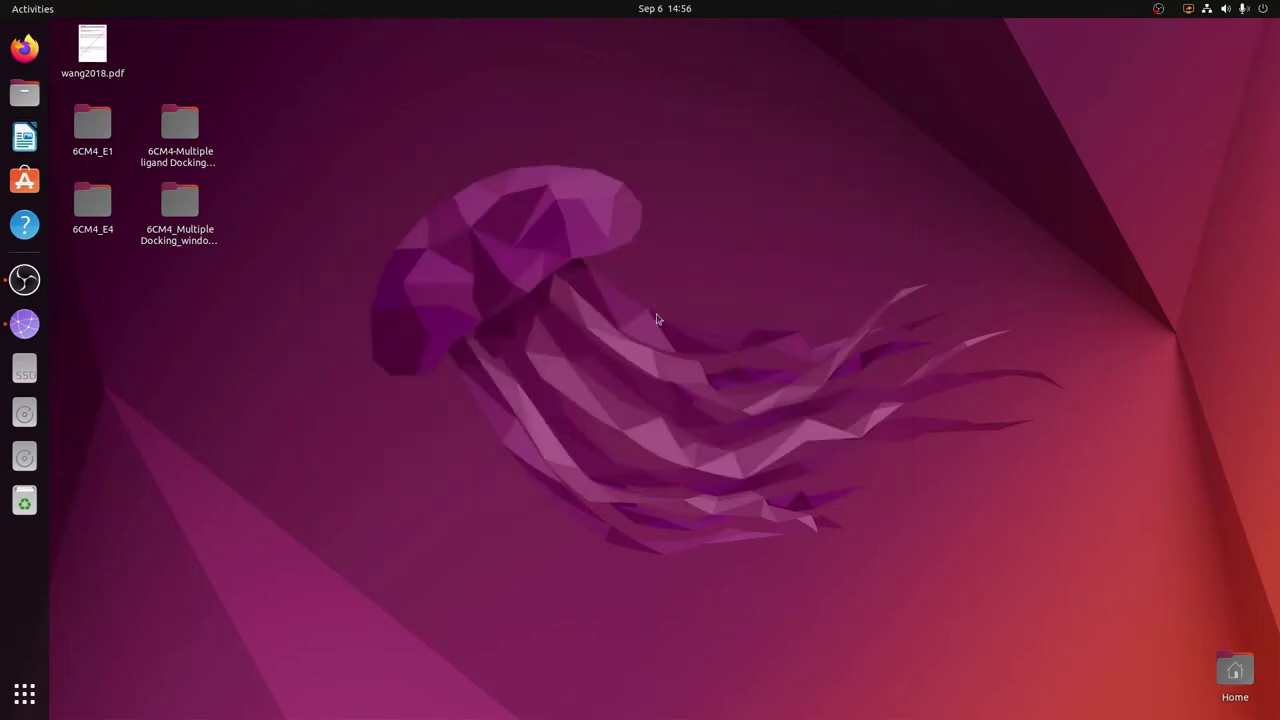
Open Bioinfo_Softwares/Maestro_2022-3_Linux-x86_64_Academic in Files and launch a terminal there.
left_click(27, 105)
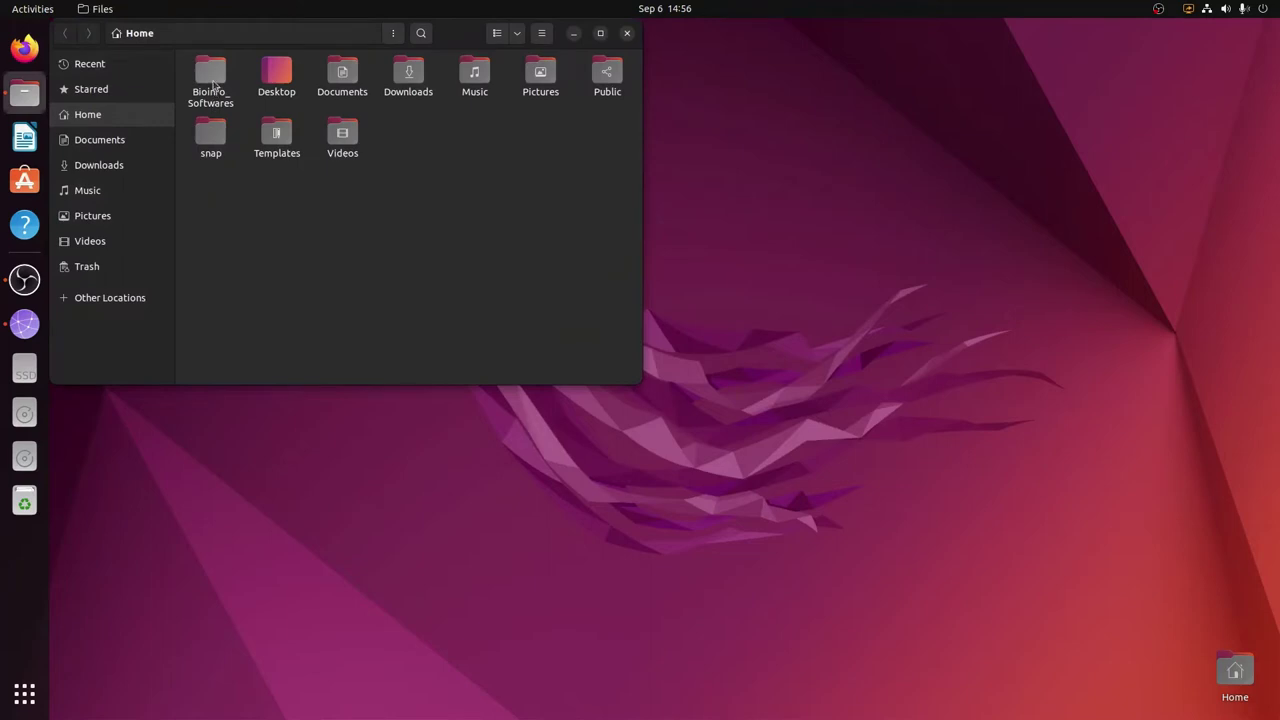
double_click(211, 85)
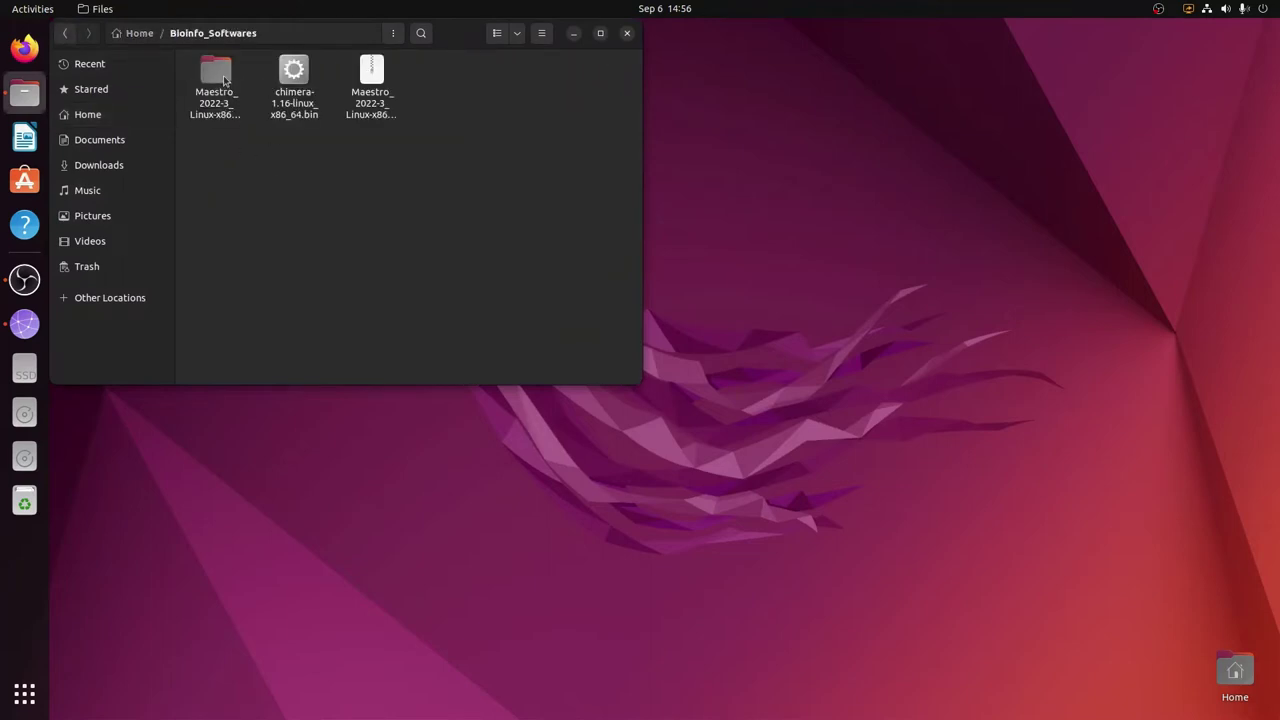
double_click(220, 78)
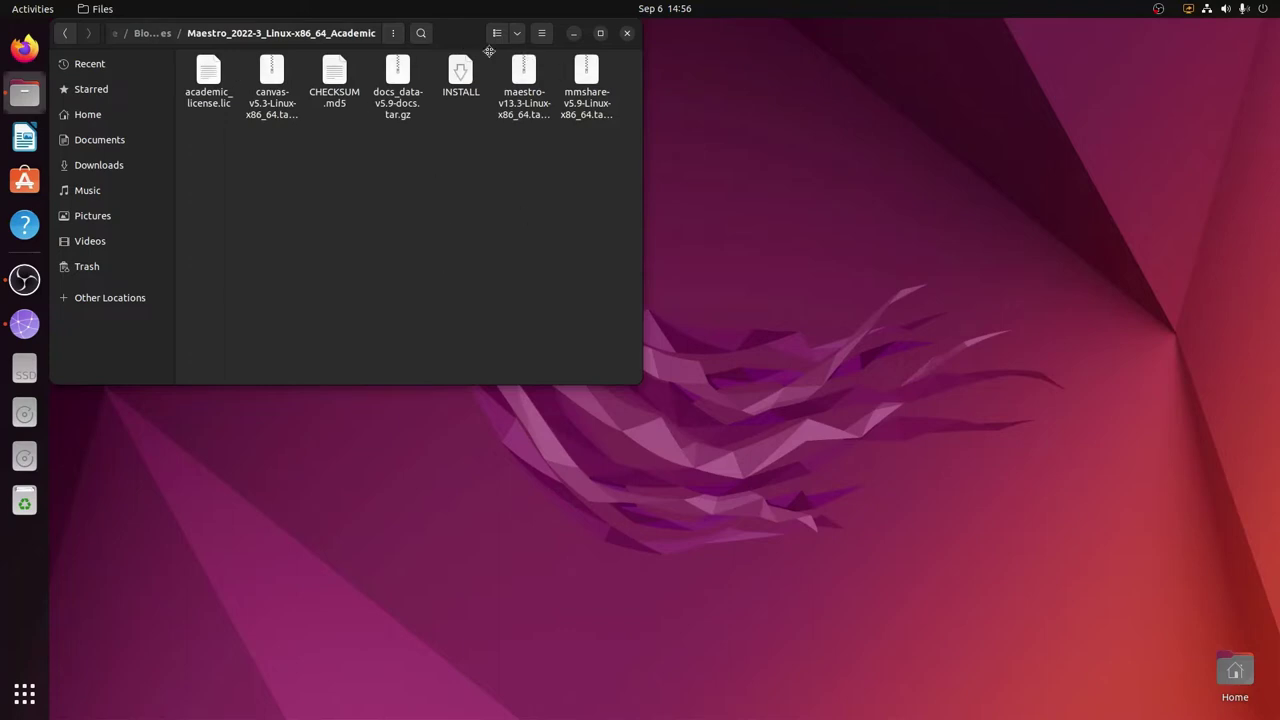
left_click_drag(489, 51, 615, 129)
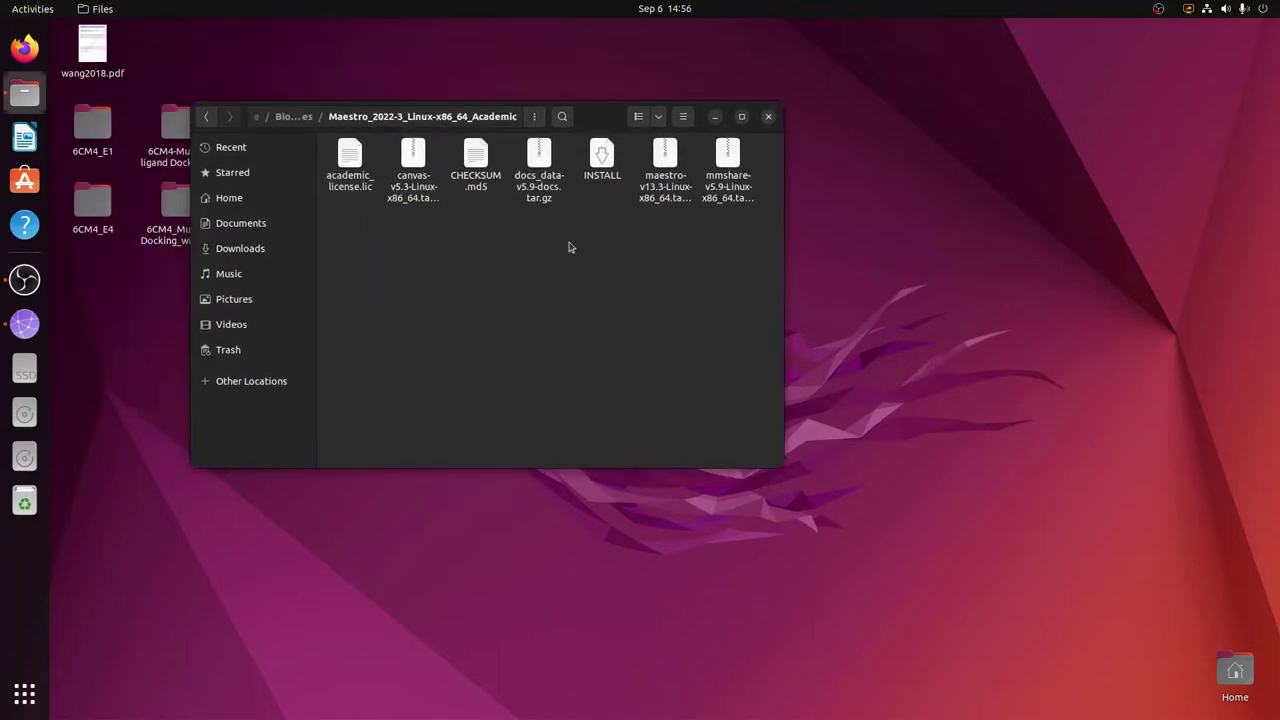
right_click(513, 305)
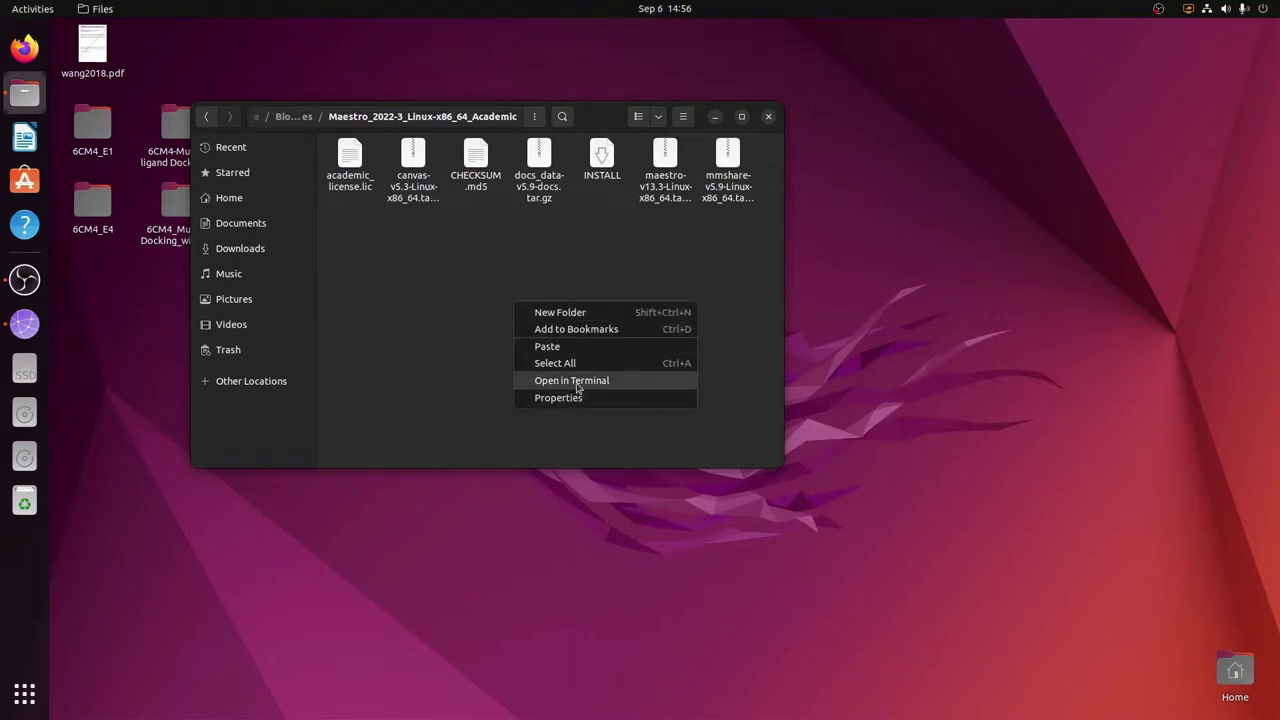
left_click(565, 386)
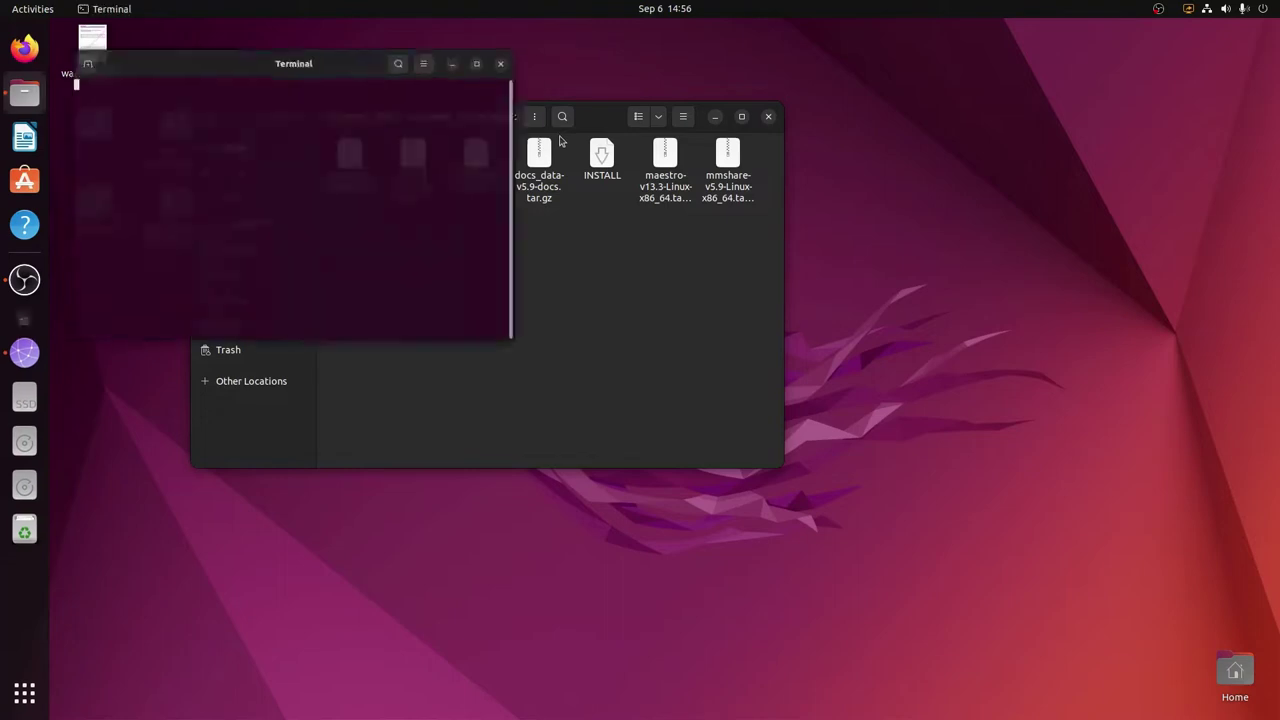
left_click_drag(366, 31, 742, 230)
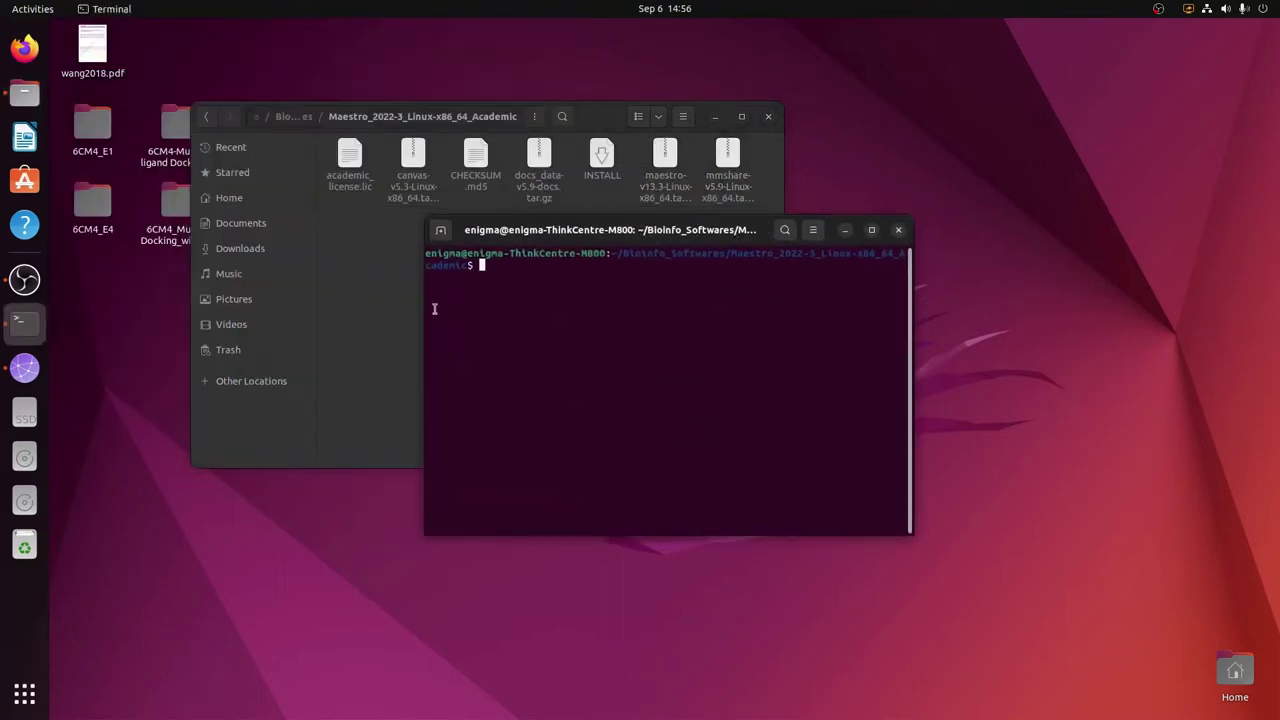
Enlarge the terminal window and zoom its text in two steps.
left_click_drag(910, 372, 1060, 370)
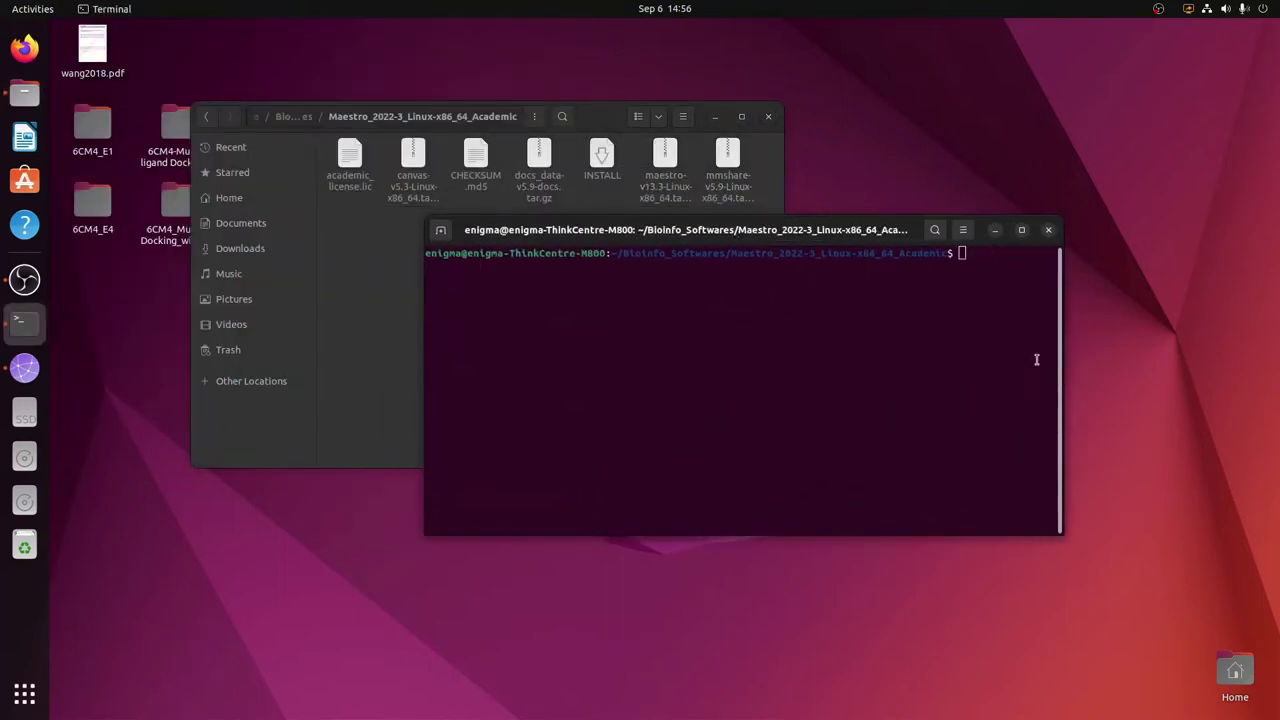
left_click_drag(795, 535, 799, 663)
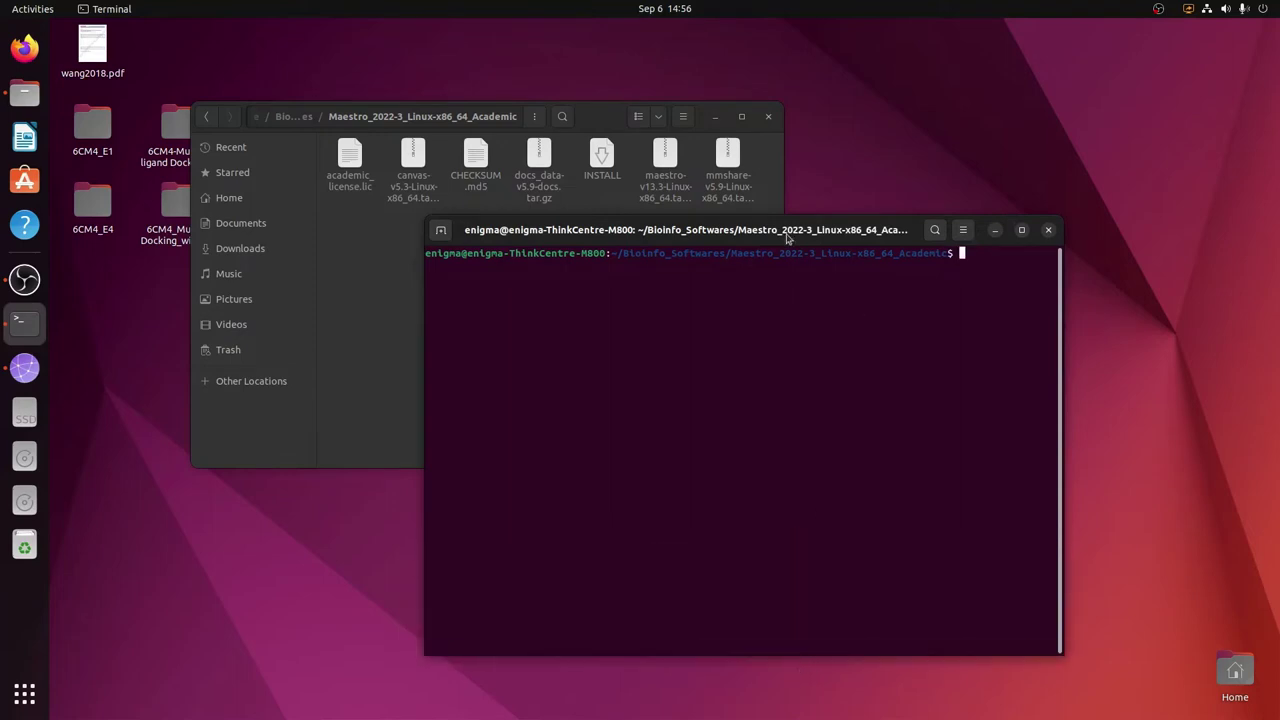
left_click_drag(766, 240, 687, 269)
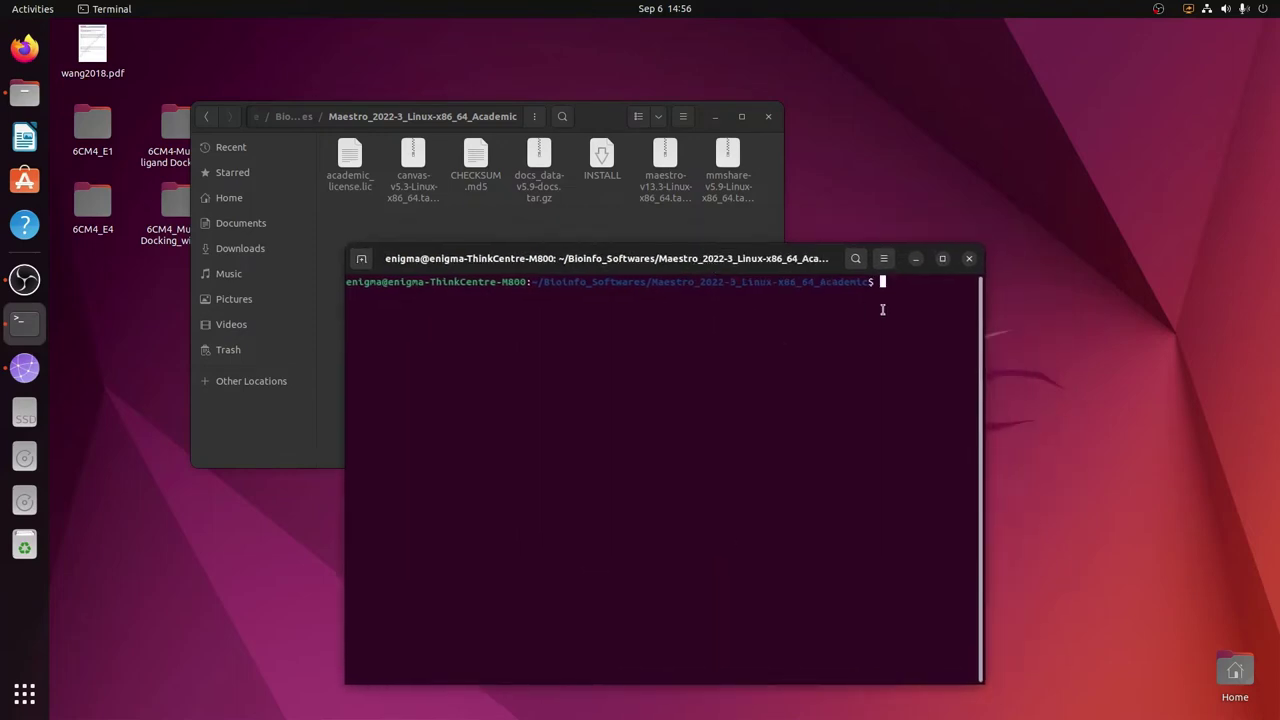
left_click(884, 258)
left_click(935, 304)
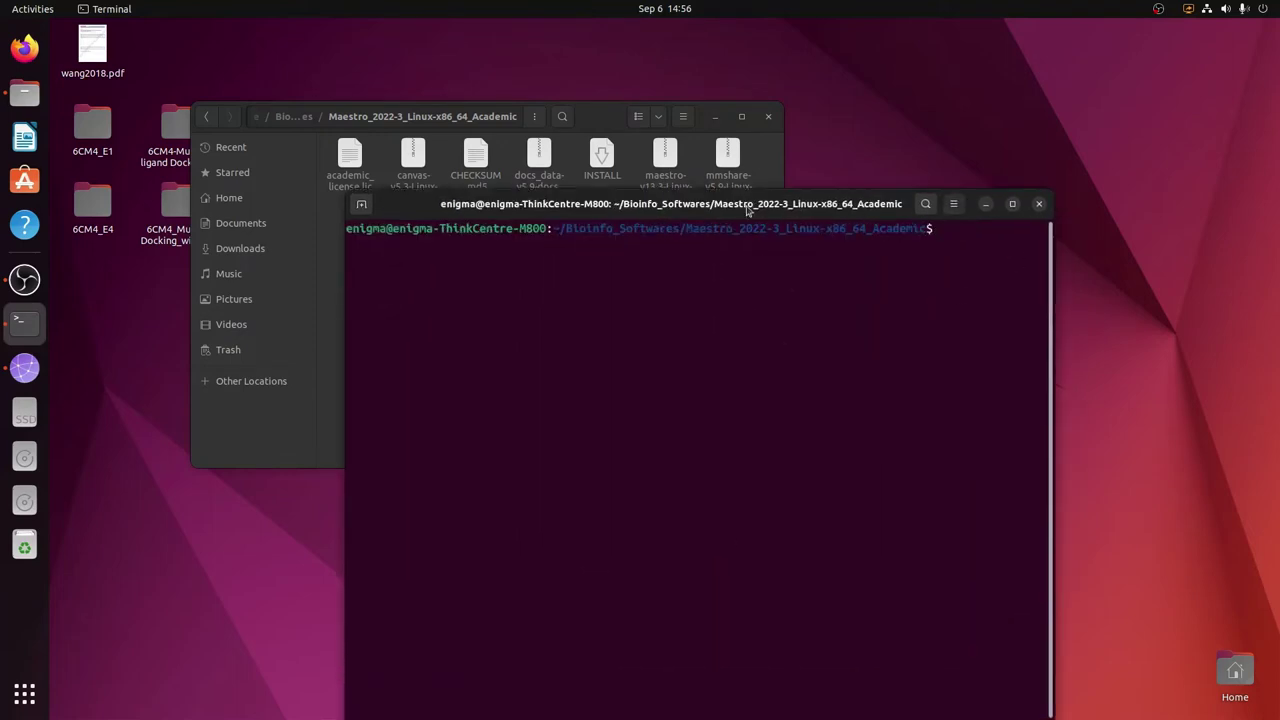
left_click_drag(749, 204, 707, 252)
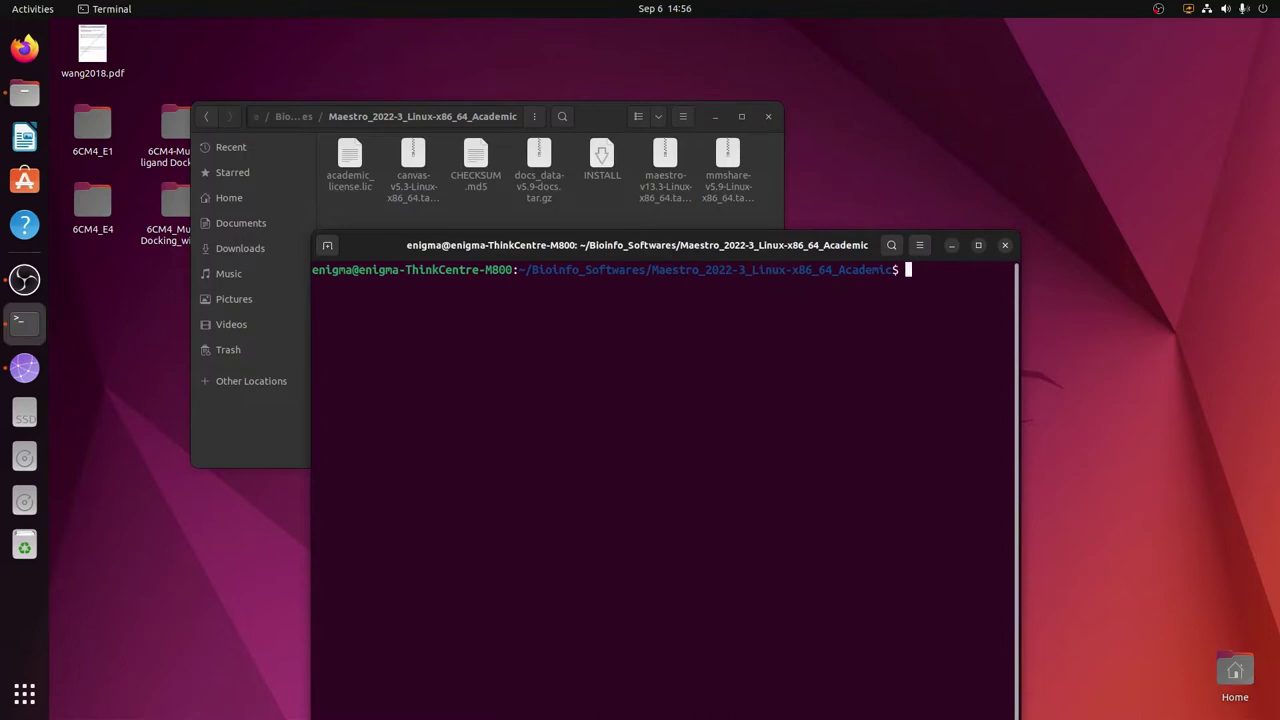
List the Maestro folder's files with ls, locating the INSTALL script.
type("ls")
key("Return")
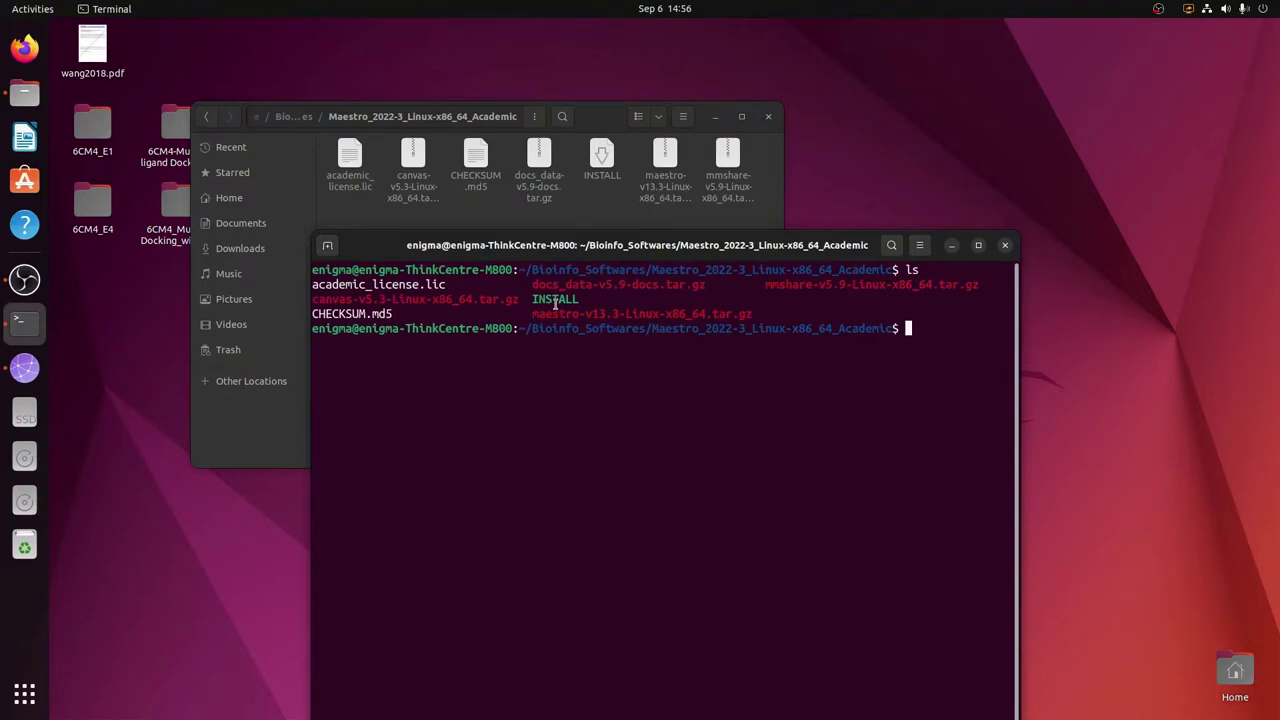
left_click_drag(533, 299, 580, 299)
left_click(658, 314)
Run sudo sh ./INSTALL and submit the administrator password.
type("sudo sh ./INSTALL")
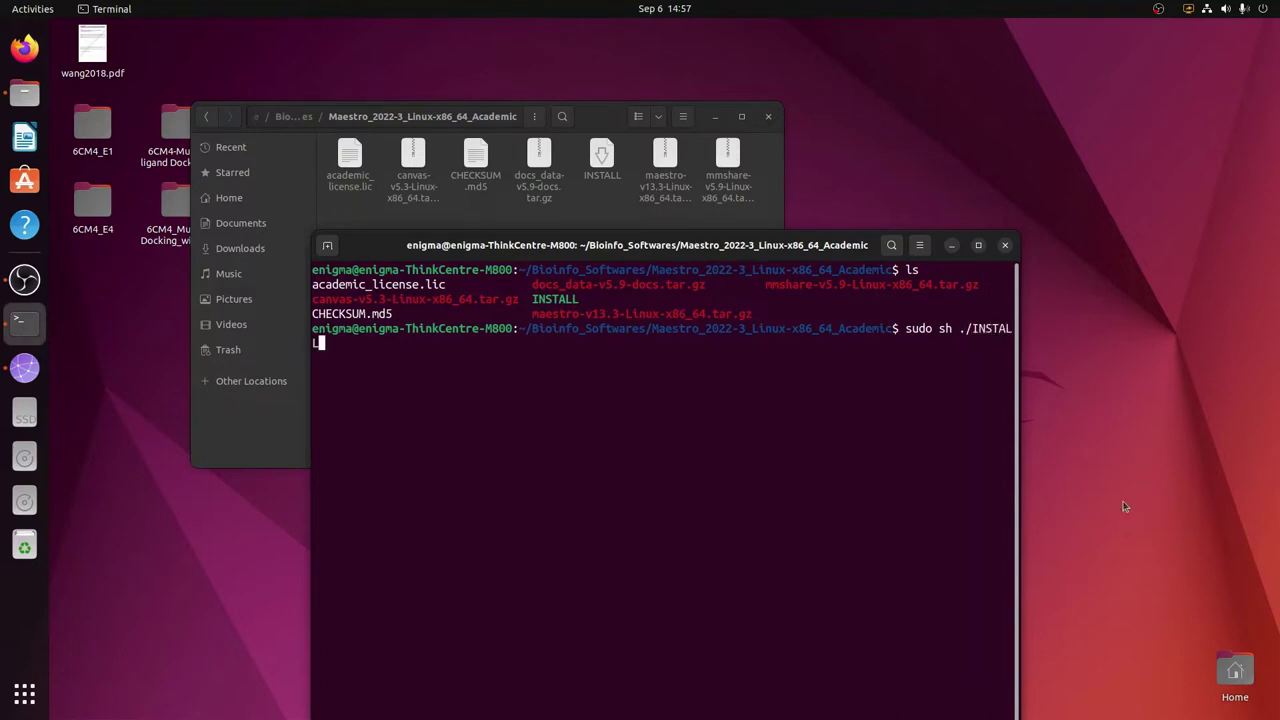
left_click_drag(1019, 487, 1063, 487)
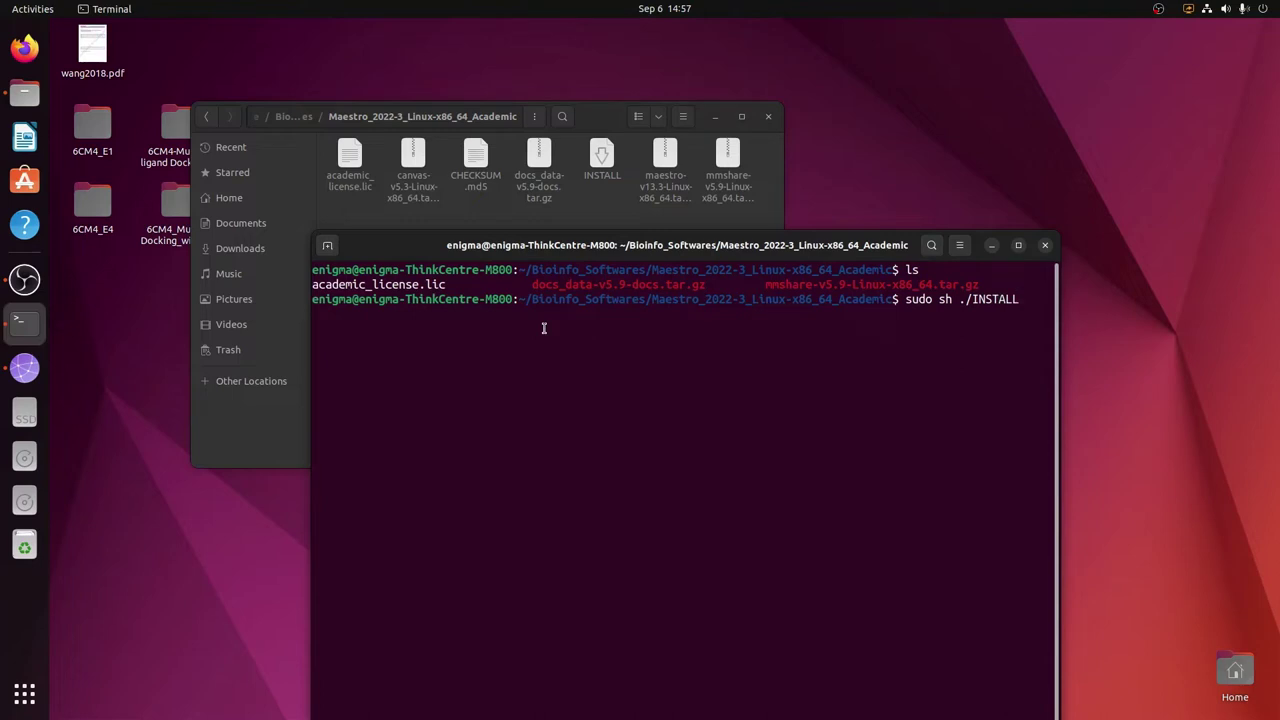
key("Return")
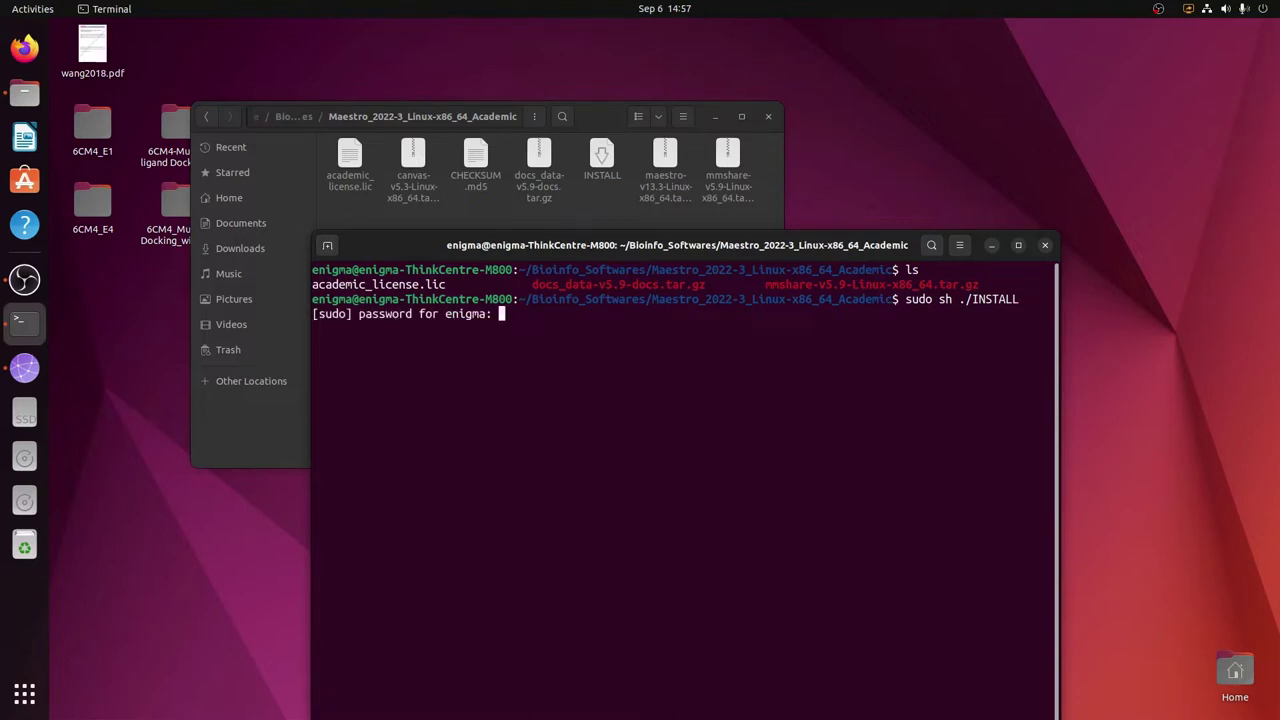
key("Return")
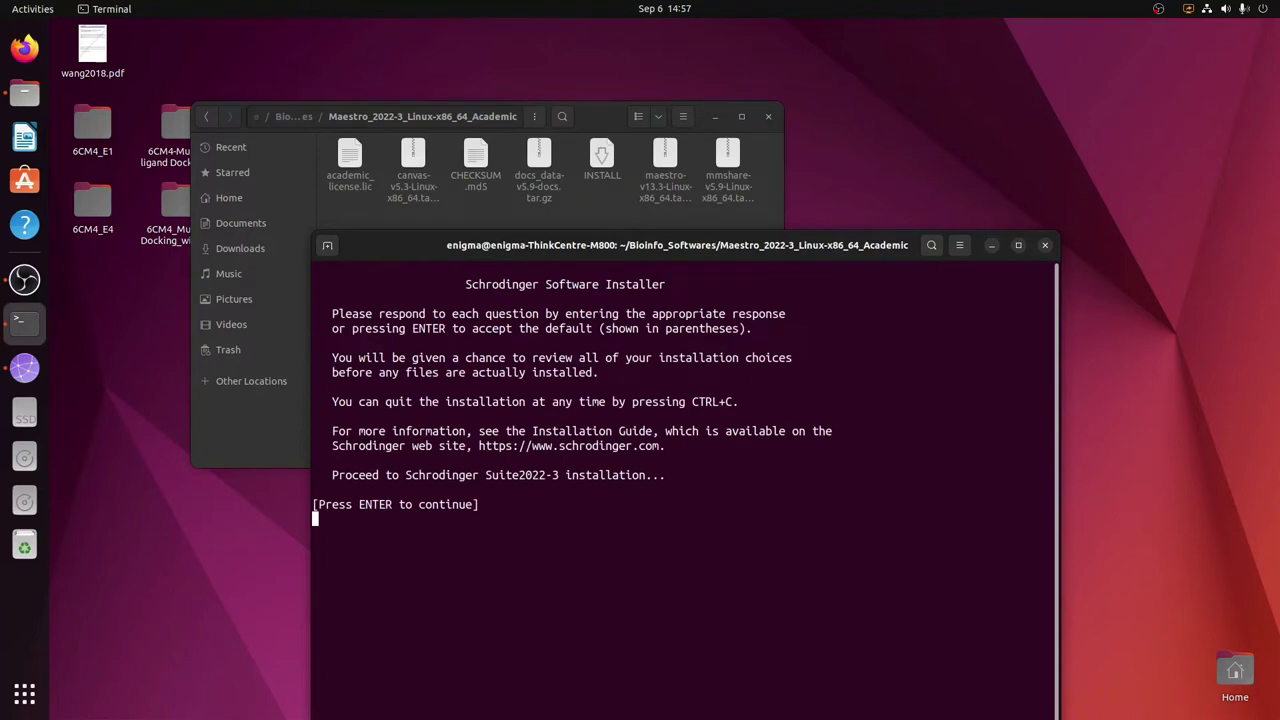
Raise the terminal window and continue past the installer introduction to the install-directory prompt.
left_click_drag(730, 252, 738, 117)
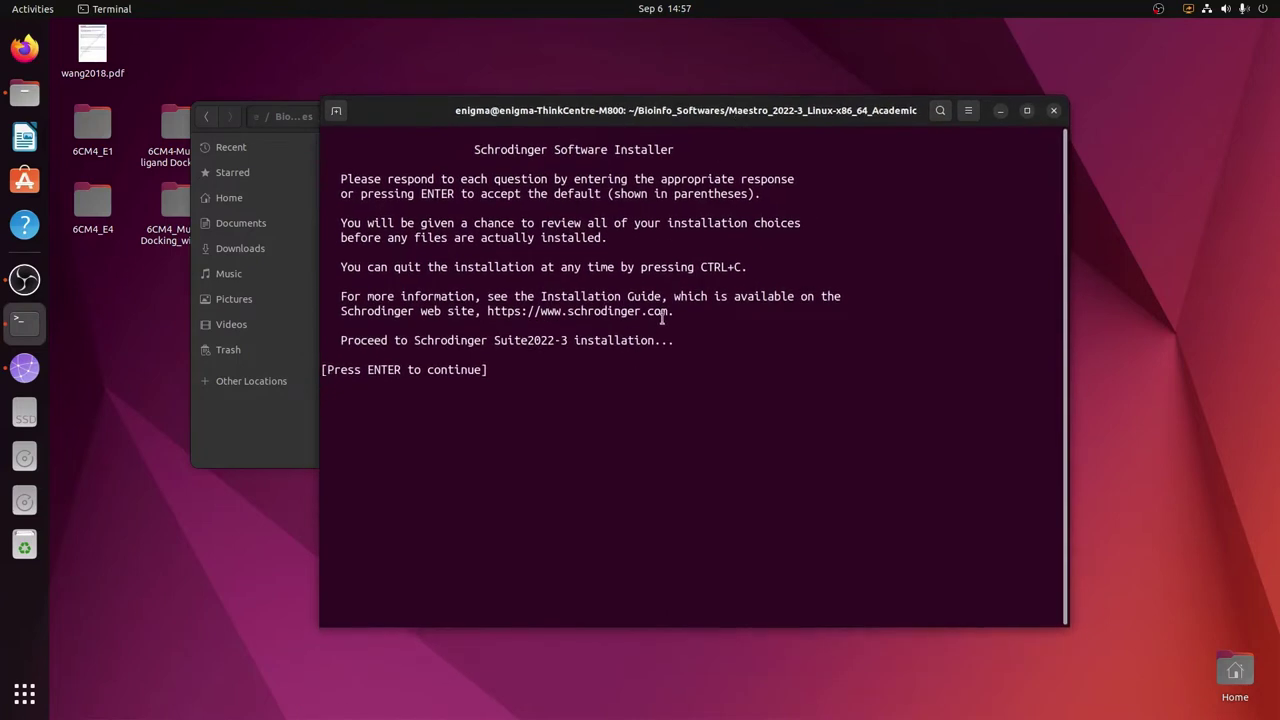
key("Return")
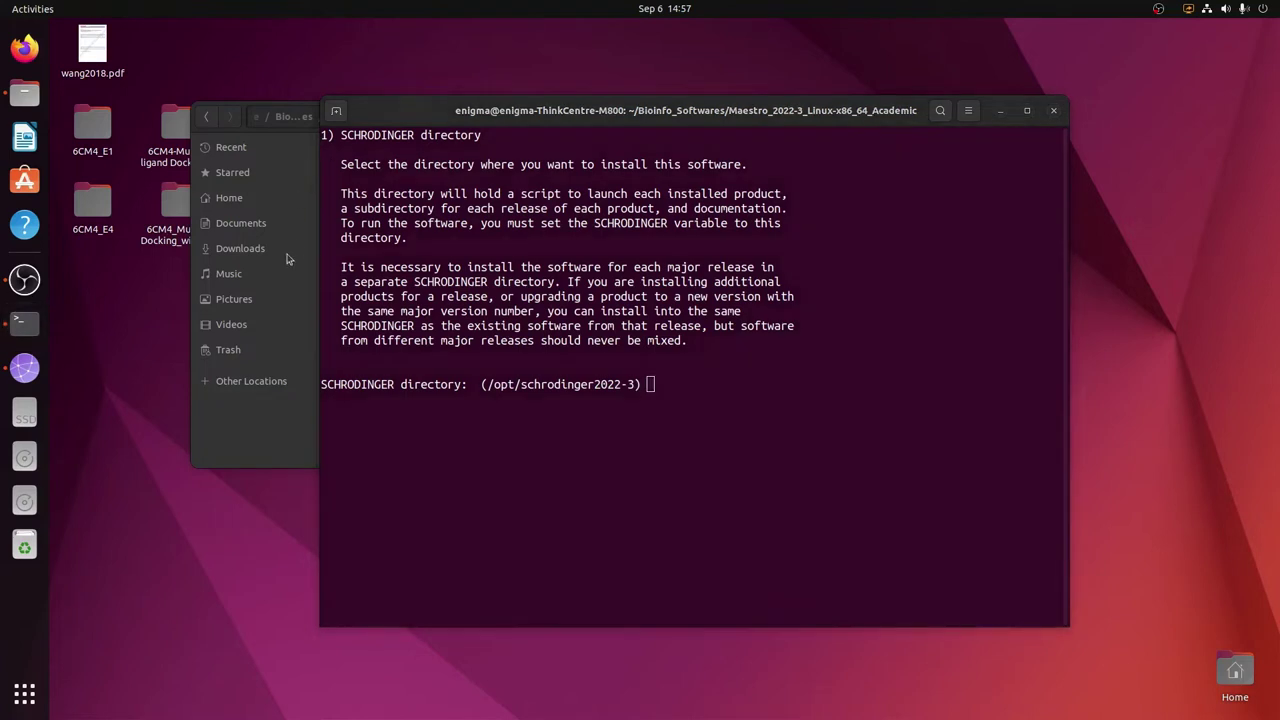
In Files, browse Other Locations > Computer > opt to confirm it holds only google.
left_click(268, 172)
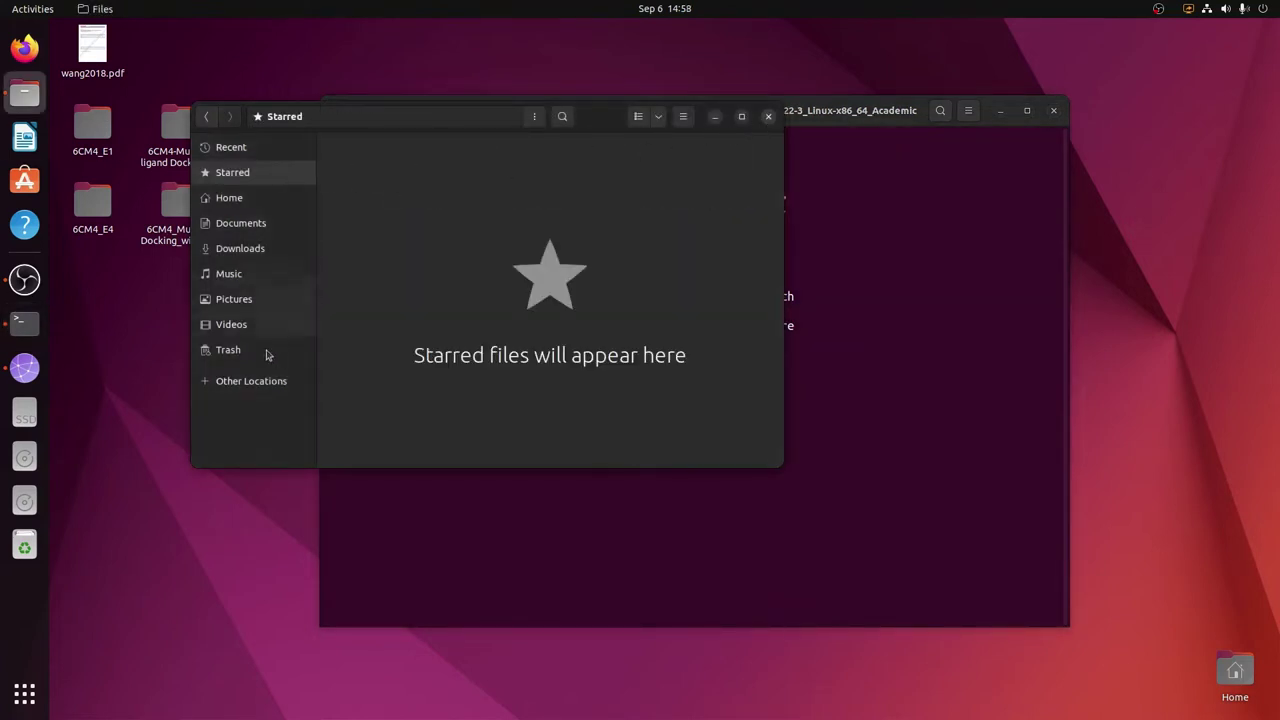
left_click(251, 384)
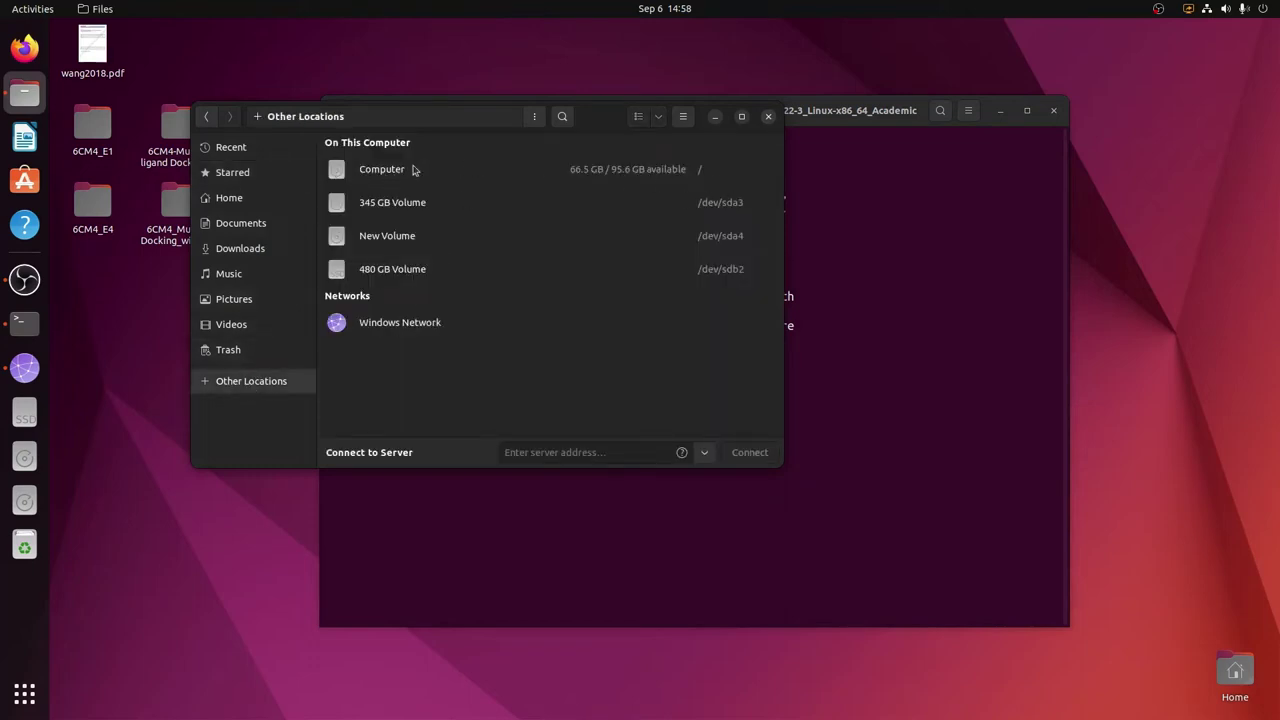
left_click(381, 172)
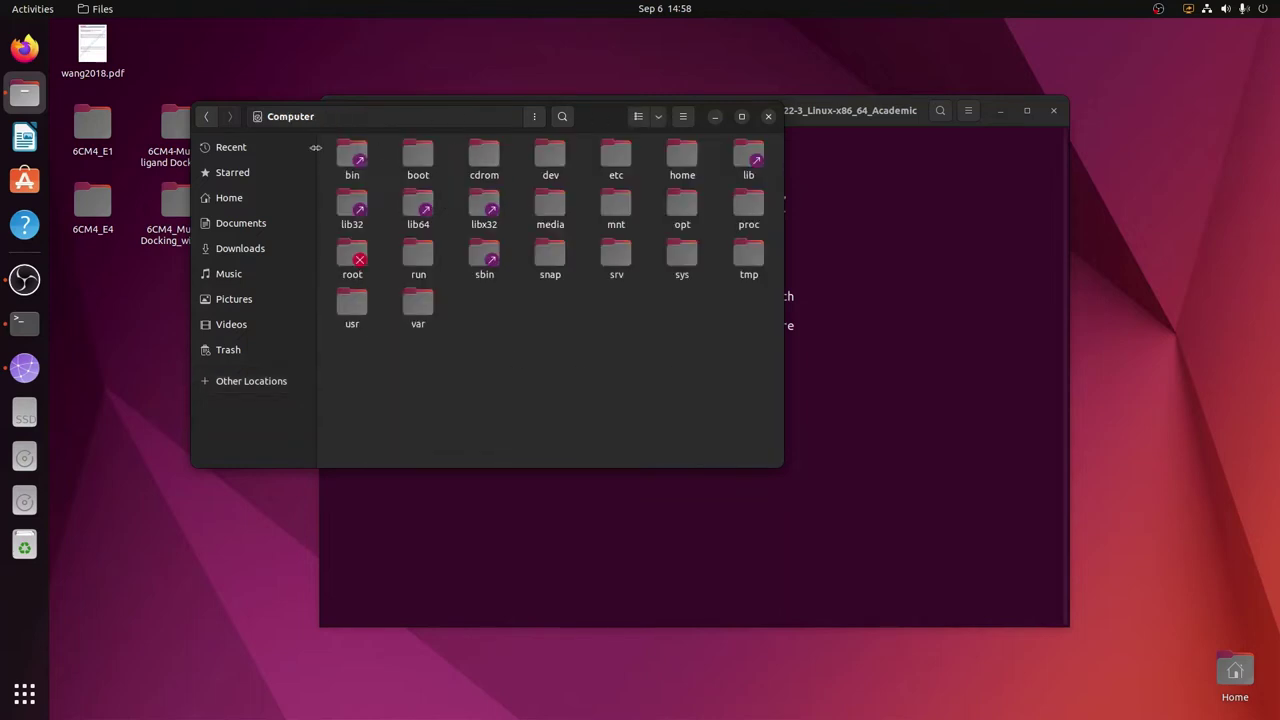
left_click_drag(558, 117, 378, 43)
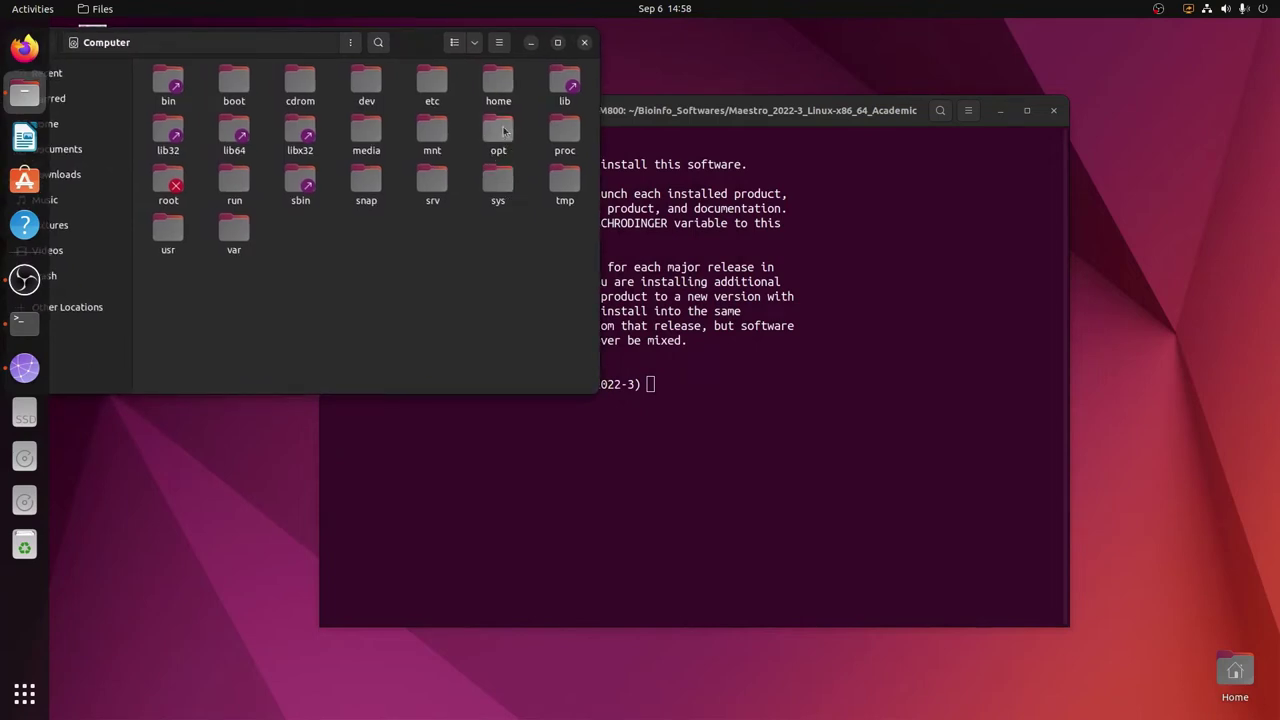
double_click(505, 135)
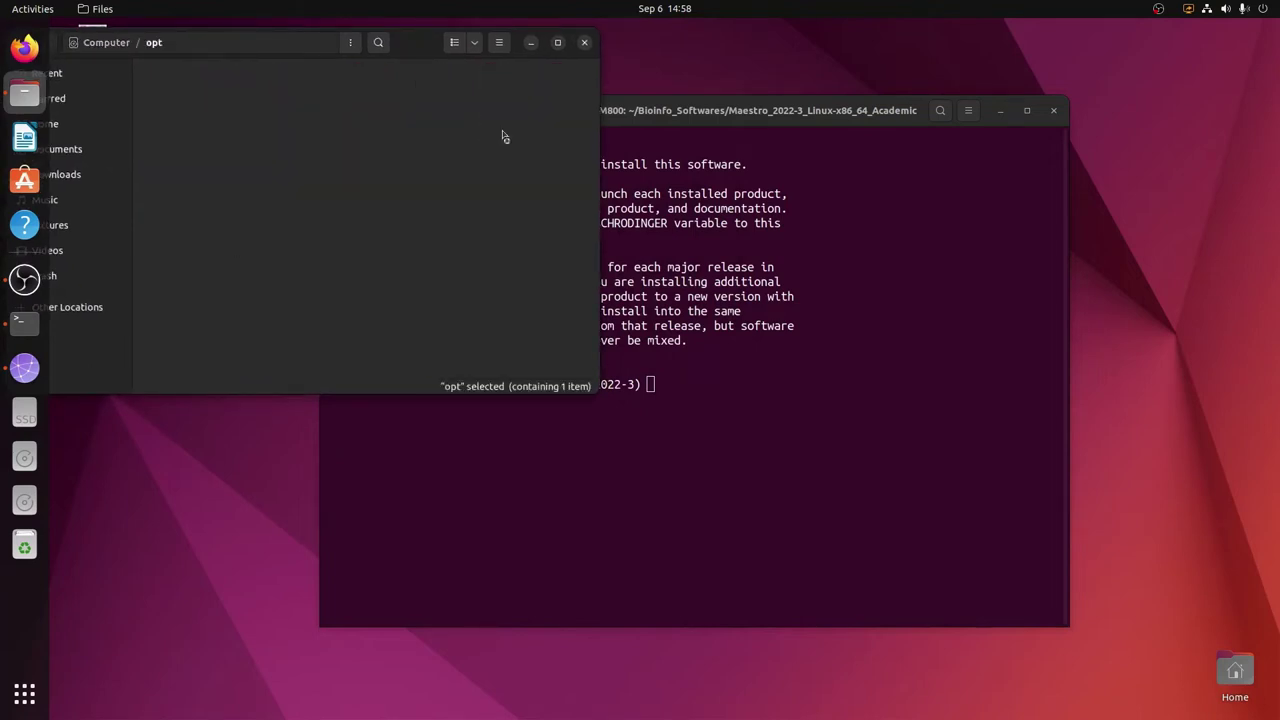
left_click(657, 128)
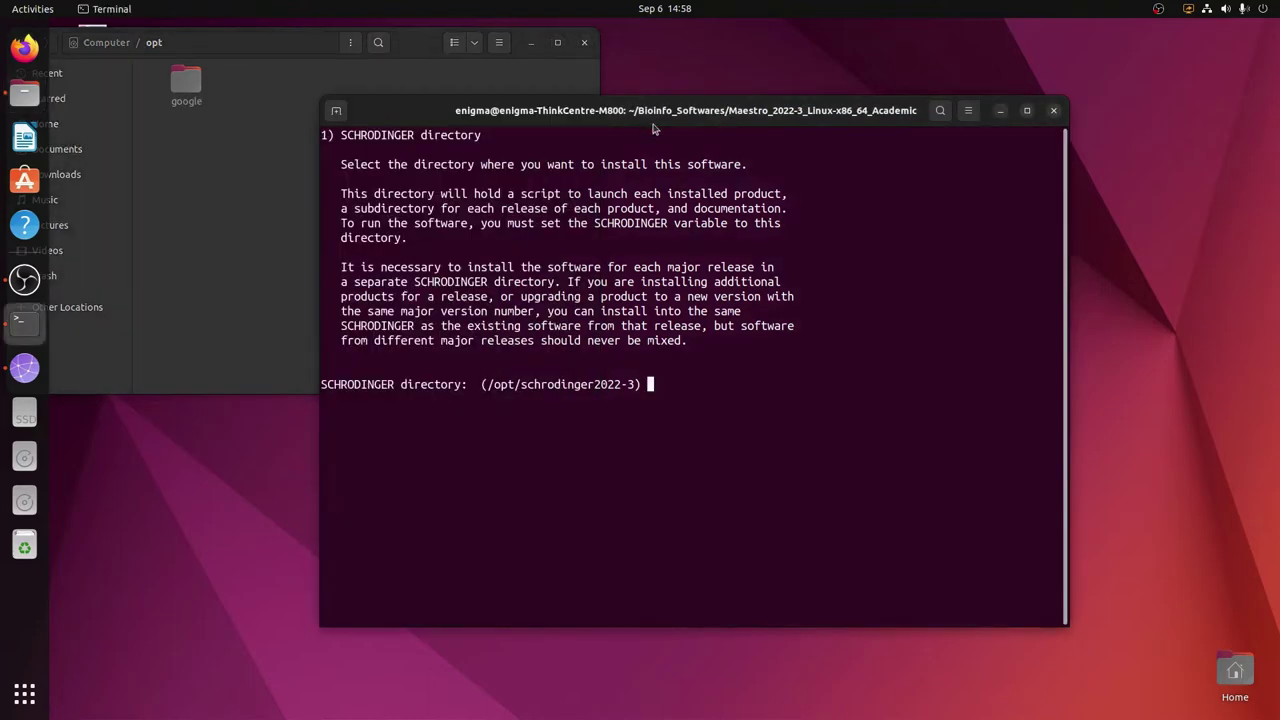
Accept /opt/schrodinger2022-3 as the install directory, agree to create it, and confirm.
left_click_drag(645, 115, 690, 114)
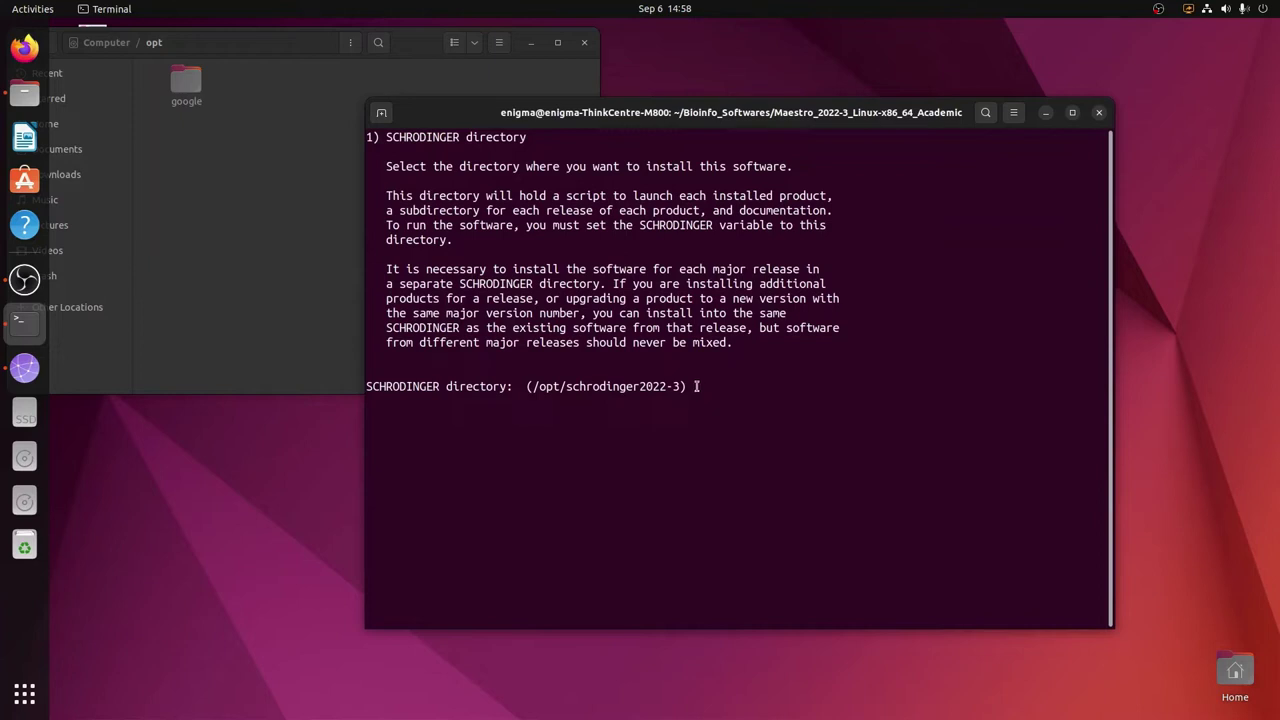
key("Return")
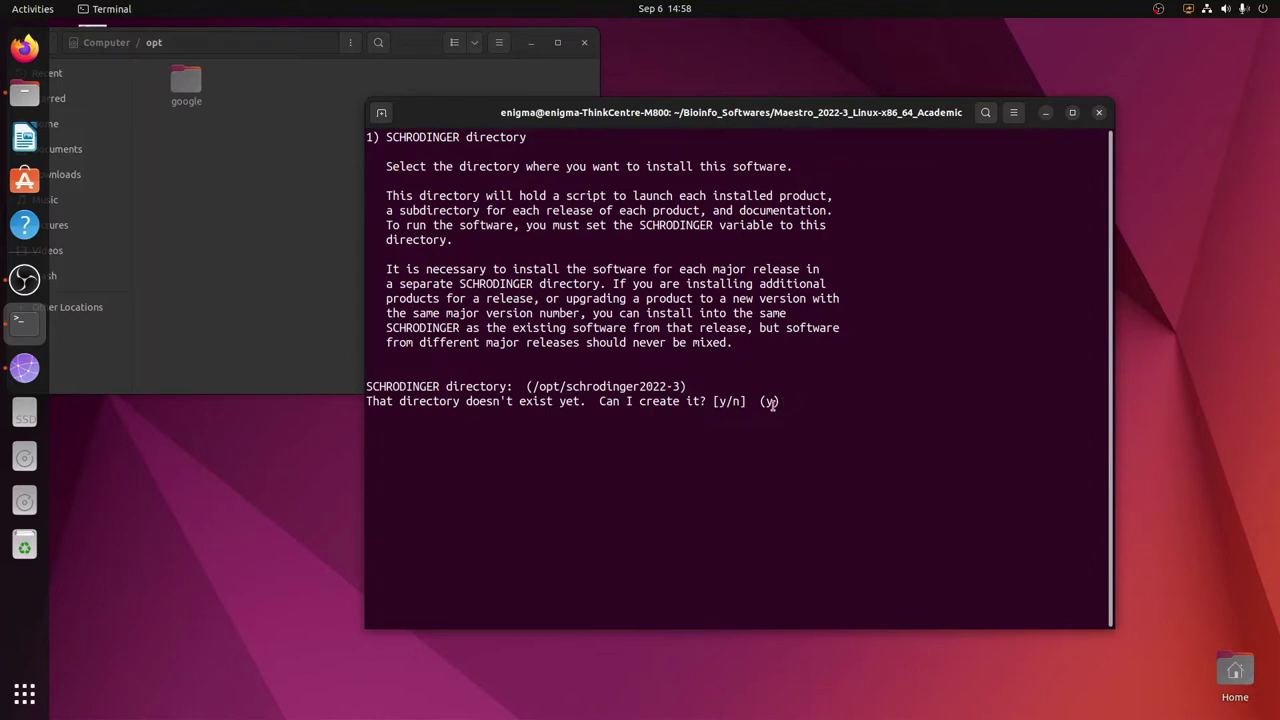
key("Return")
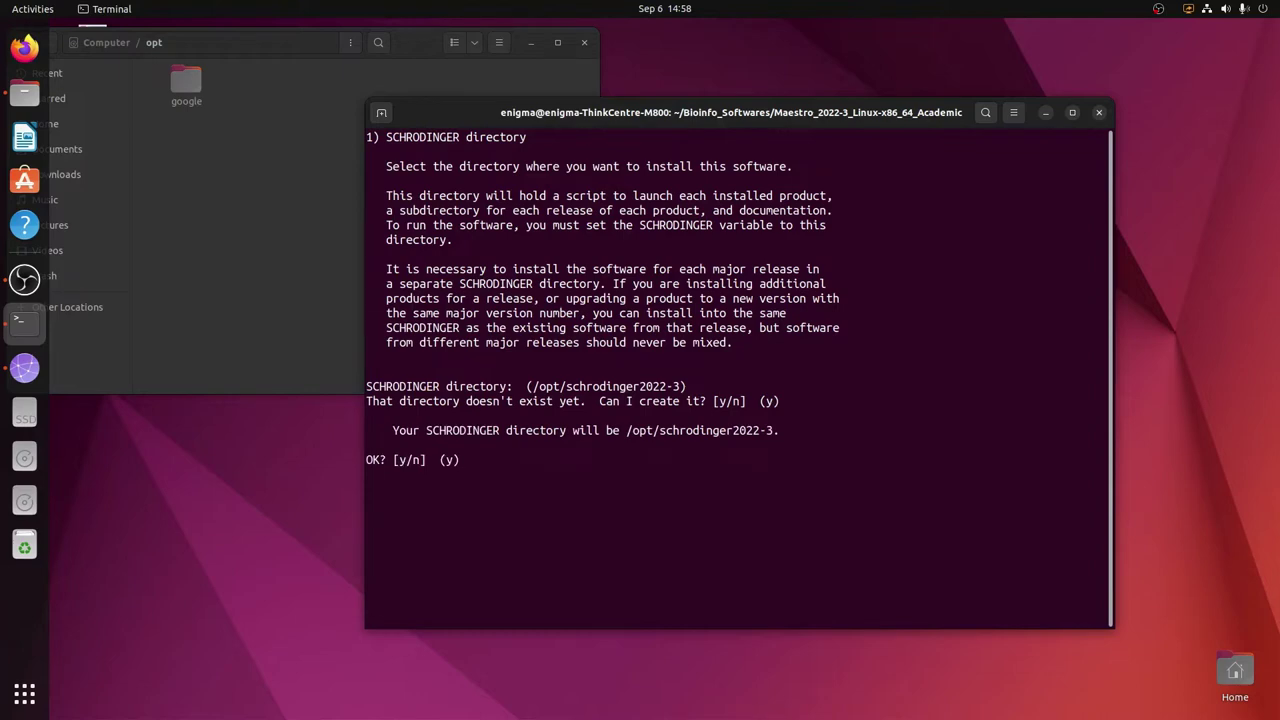
key("Return")
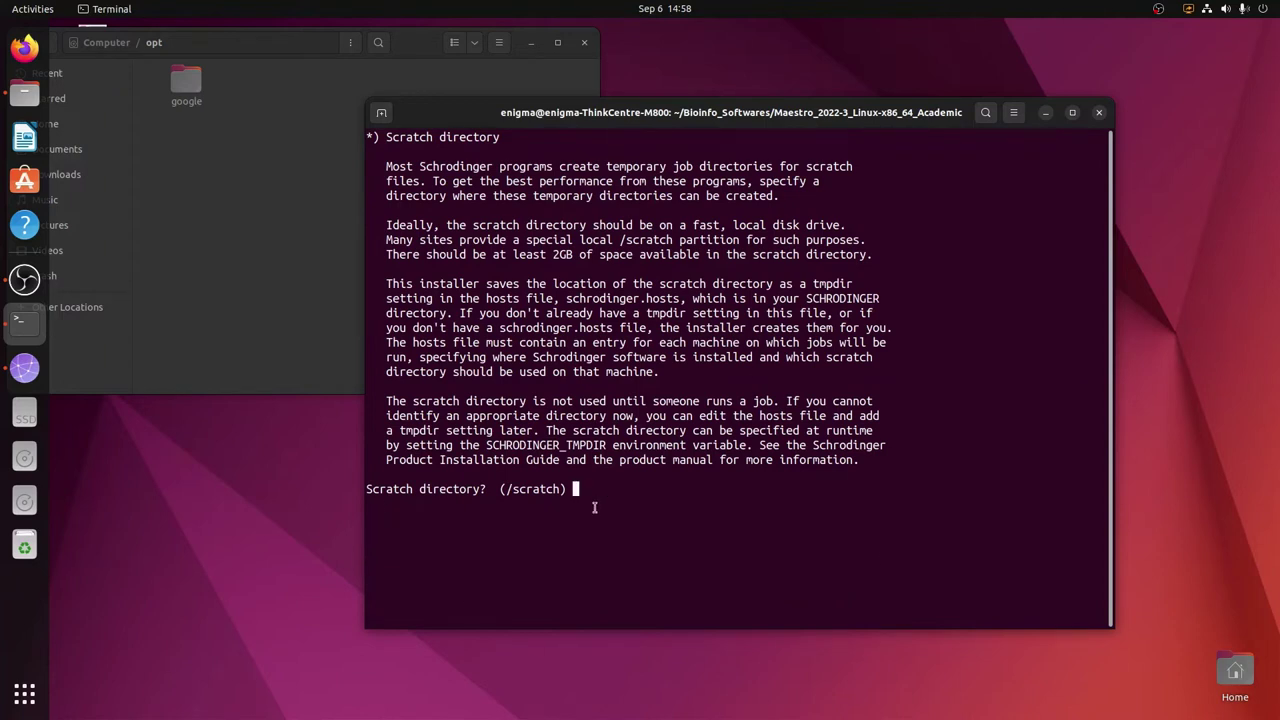
Enter /tmp as the scratch directory and answer y to approve the installation summary.
type("/tmp")
key("Return")
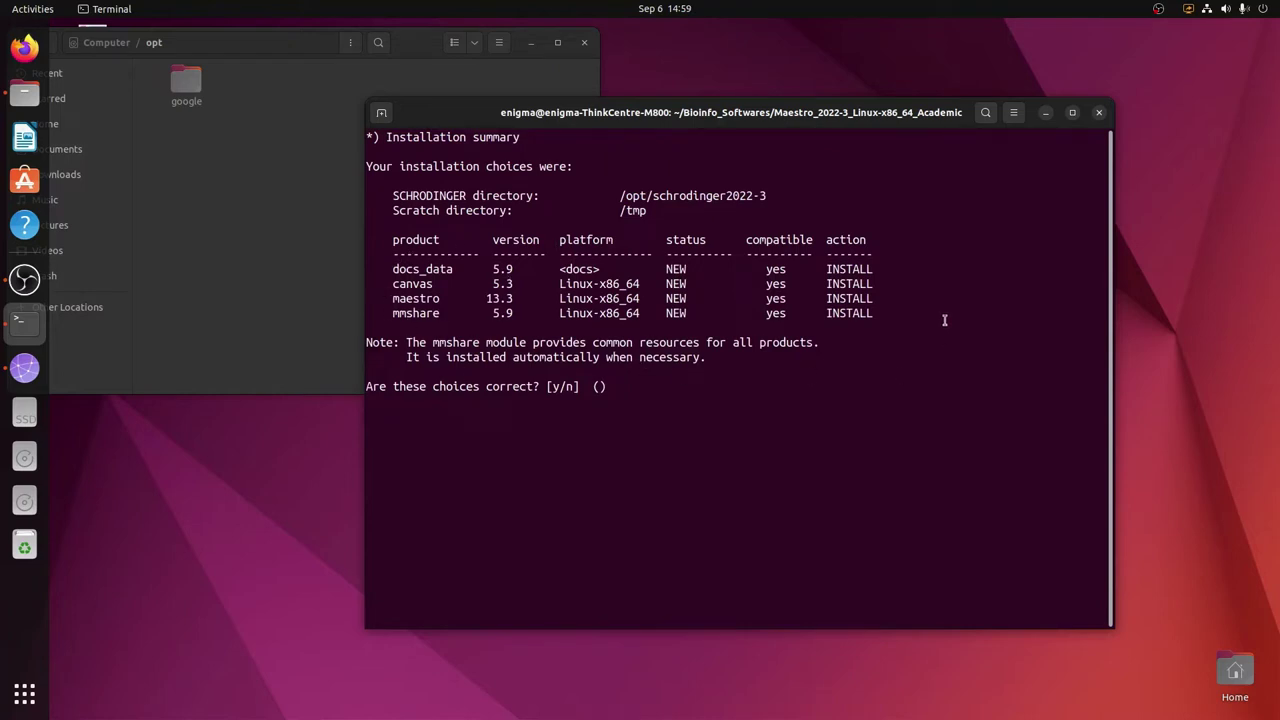
type("y")
key("Return")
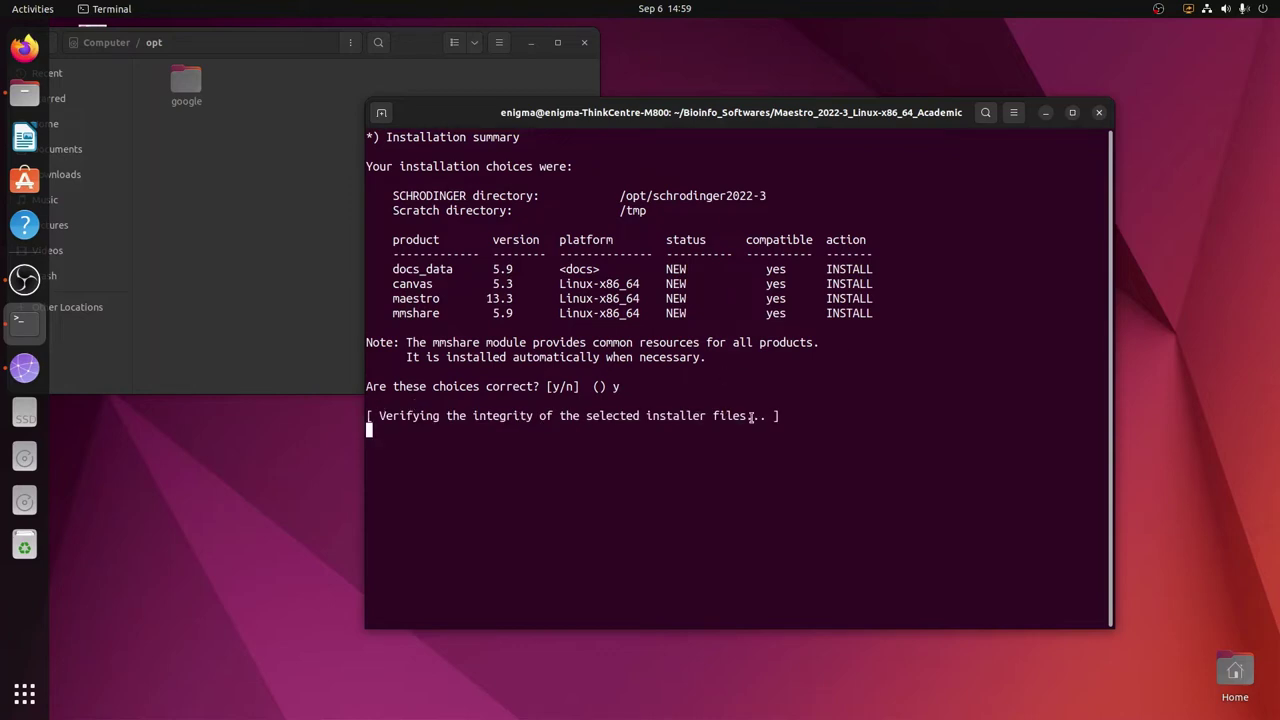
Move the terminal aside while docs, canvas, maestro and mmshare packages unpack.
left_click_drag(810, 112, 916, 92)
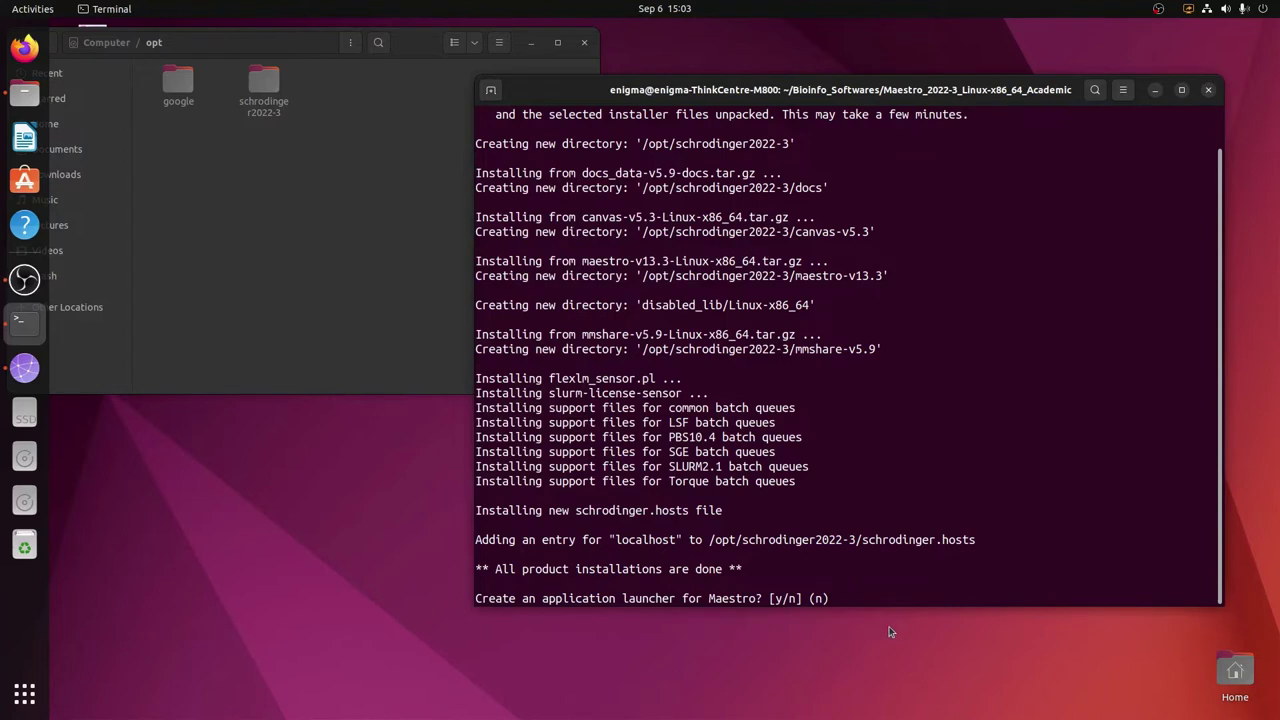
Answer y to create Maestro, Maestro Elements, BioLuminate and Materials Science launchers for all users.
type("y")
key("Return")
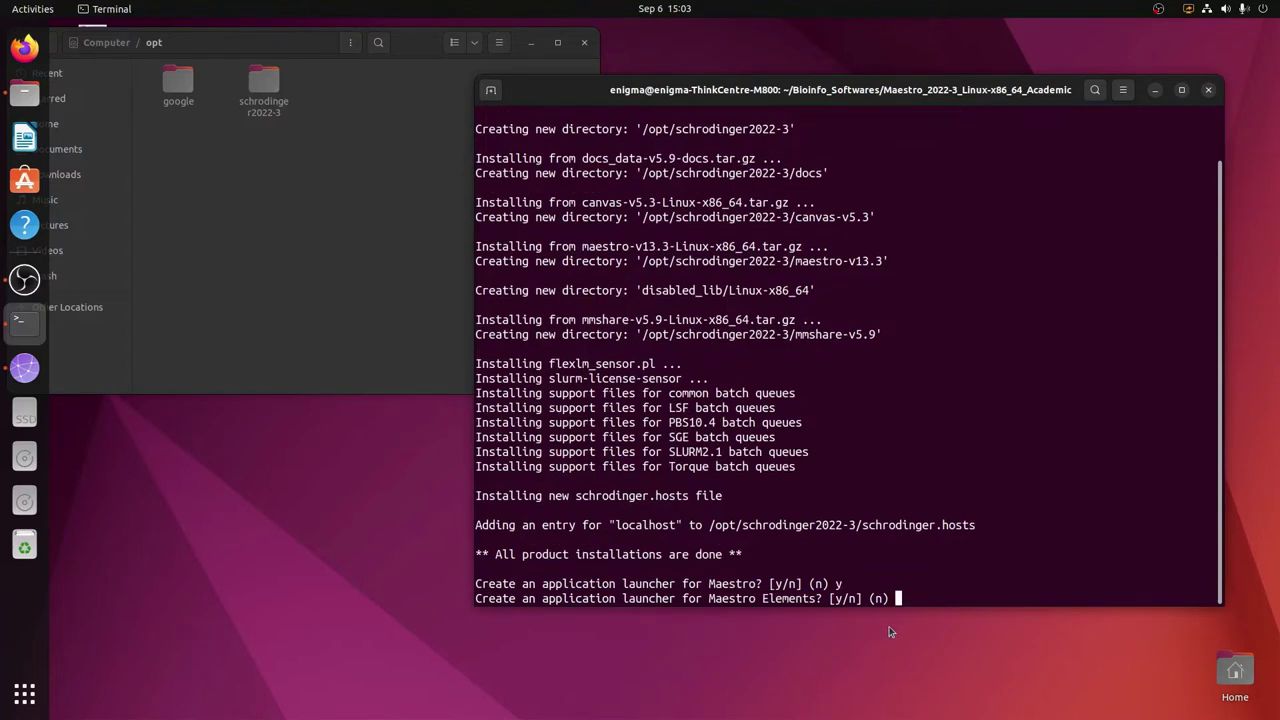
type("y")
key("Return")
type("y")
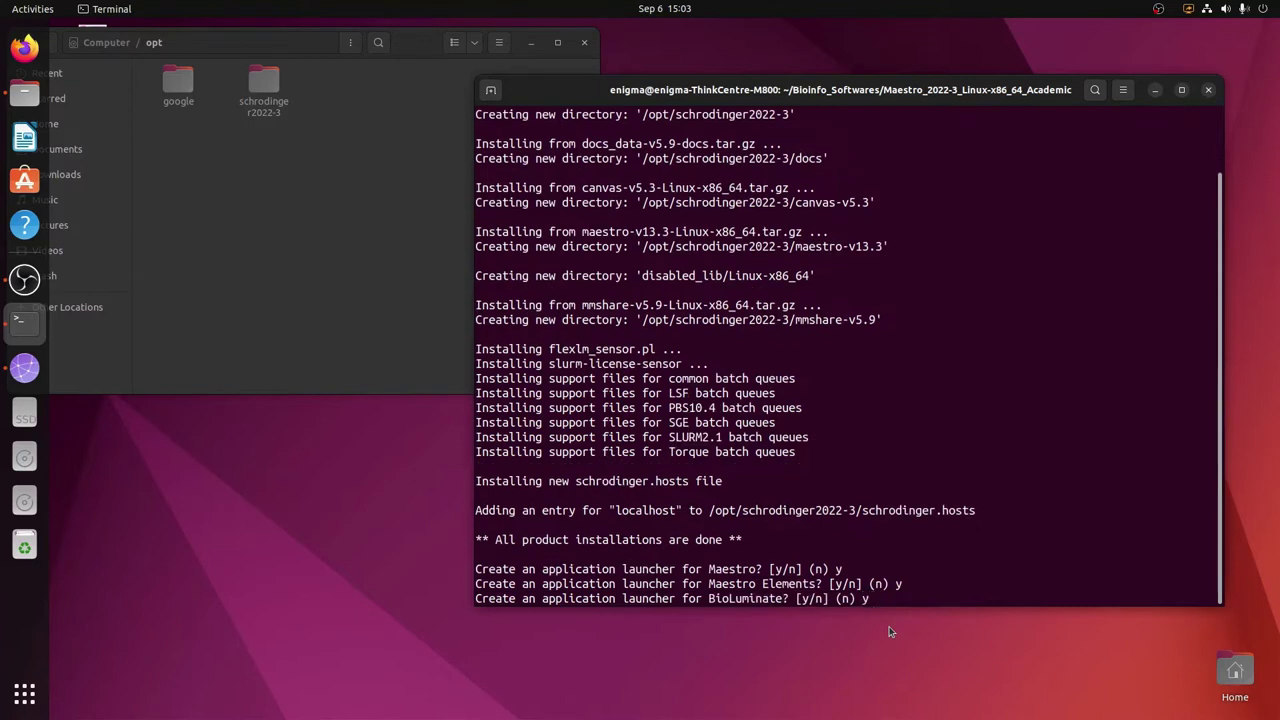
key("Return")
type("y")
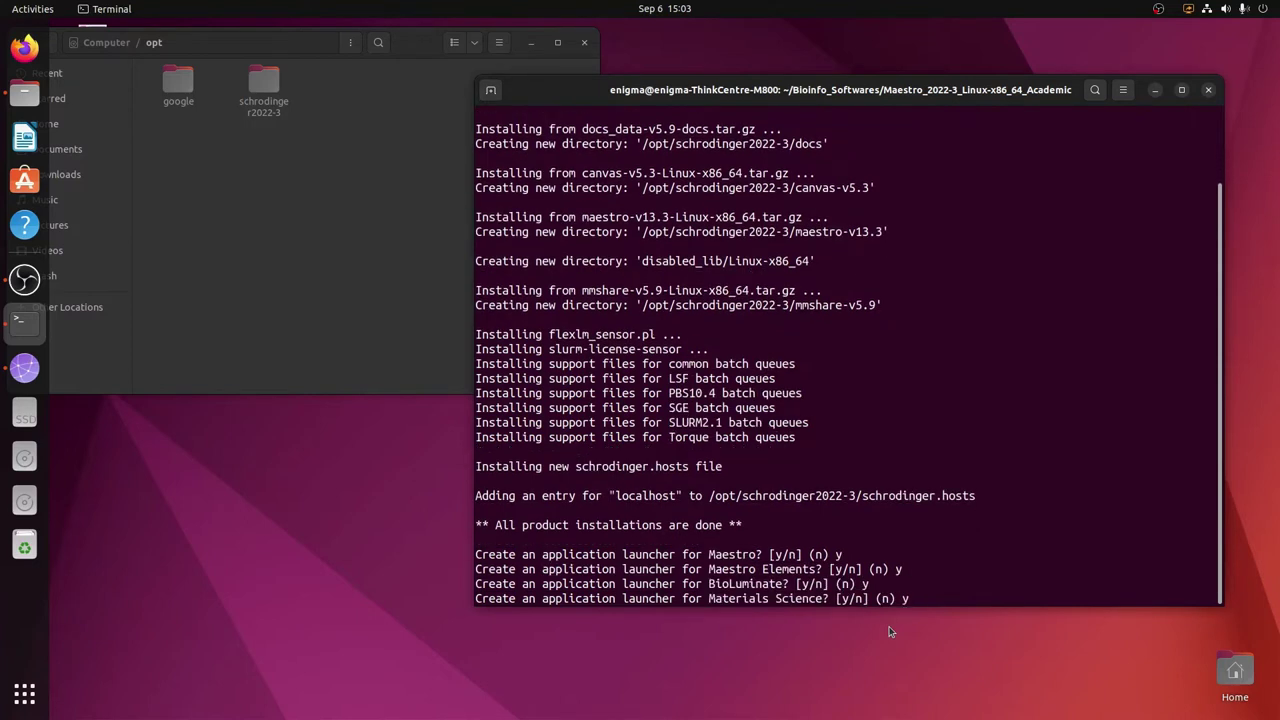
key("Return")
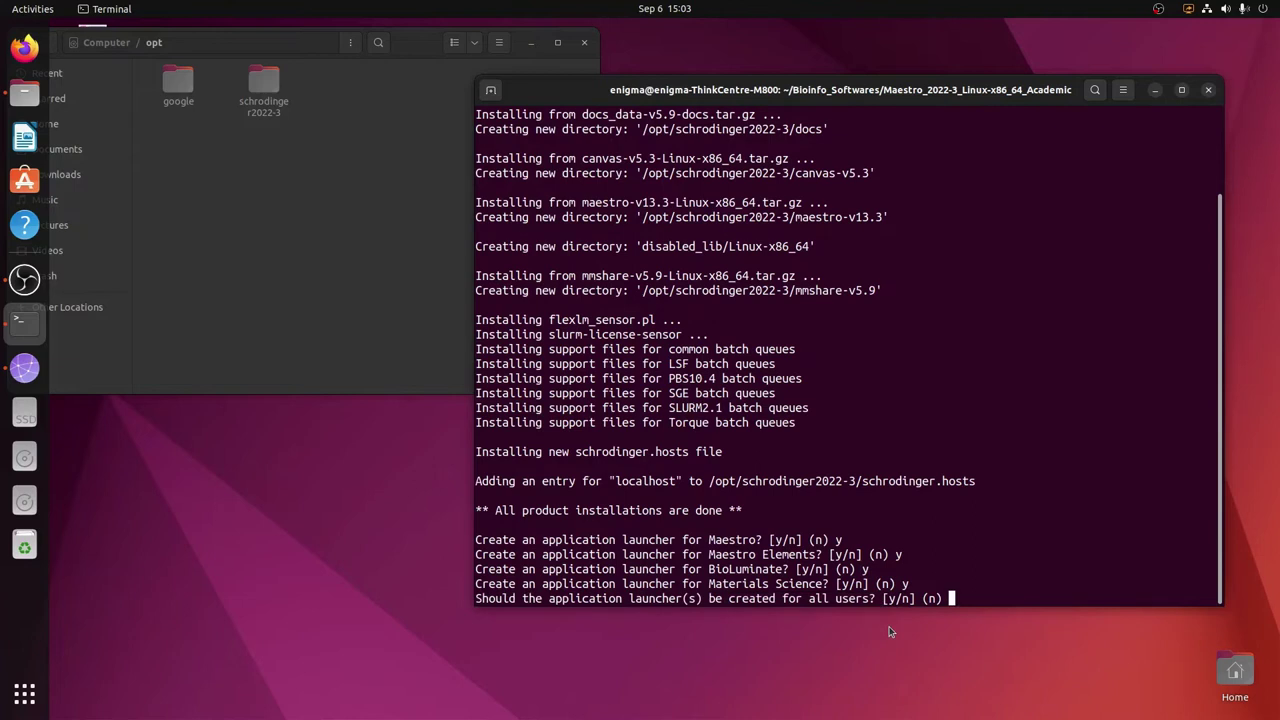
type("y")
key("Return")
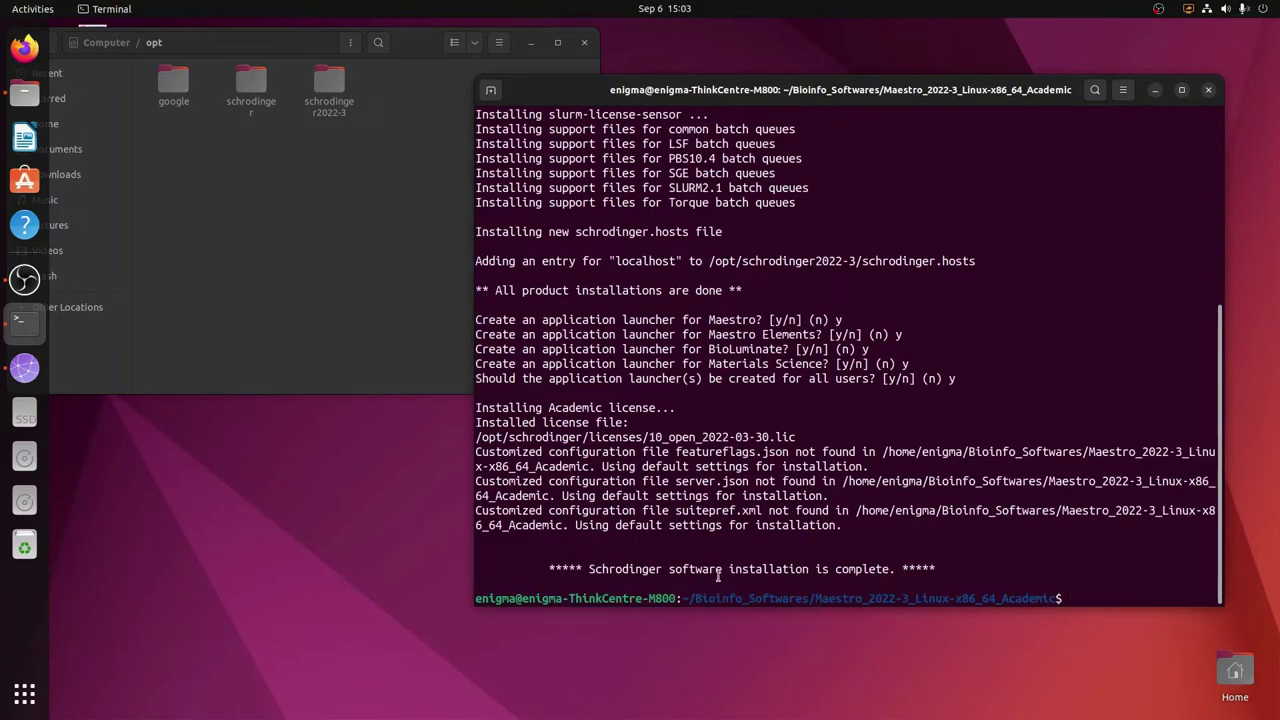
left_click(25, 283)
Pause the OBS recording, minimize OBS, and bring up the applications overview.
left_click(1136, 563)
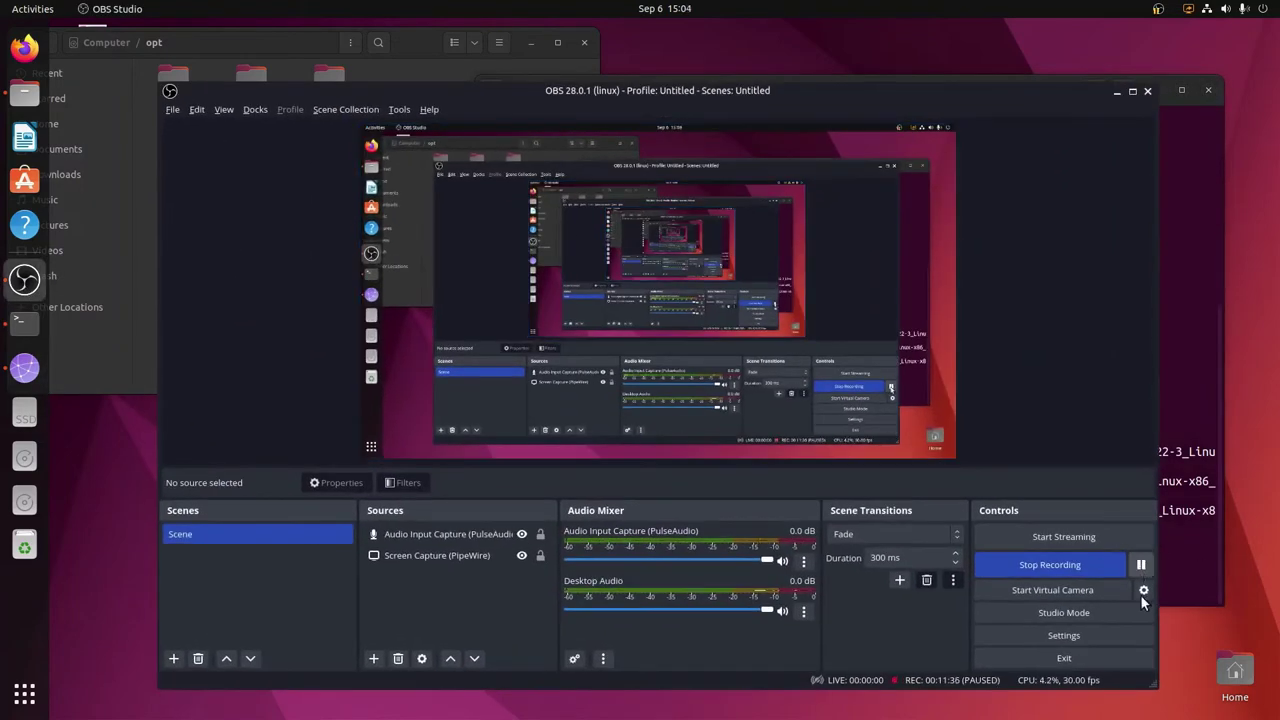
left_click(1118, 92)
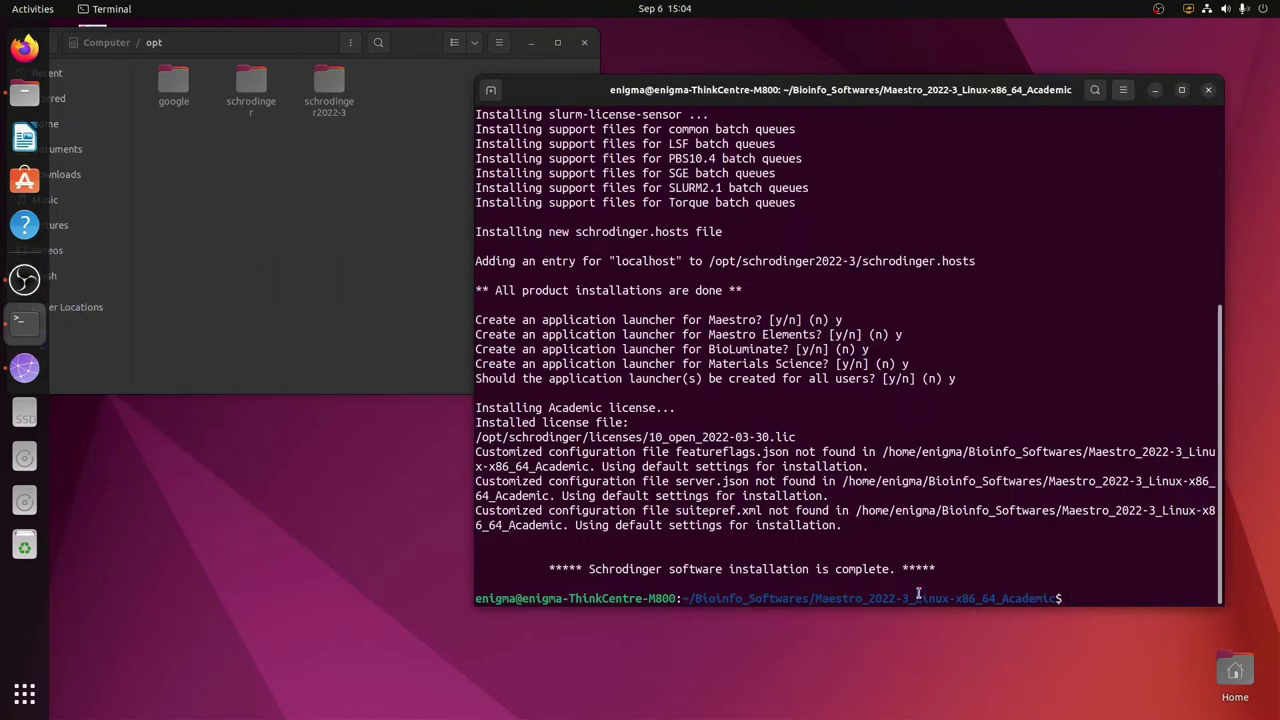
left_click(28, 697)
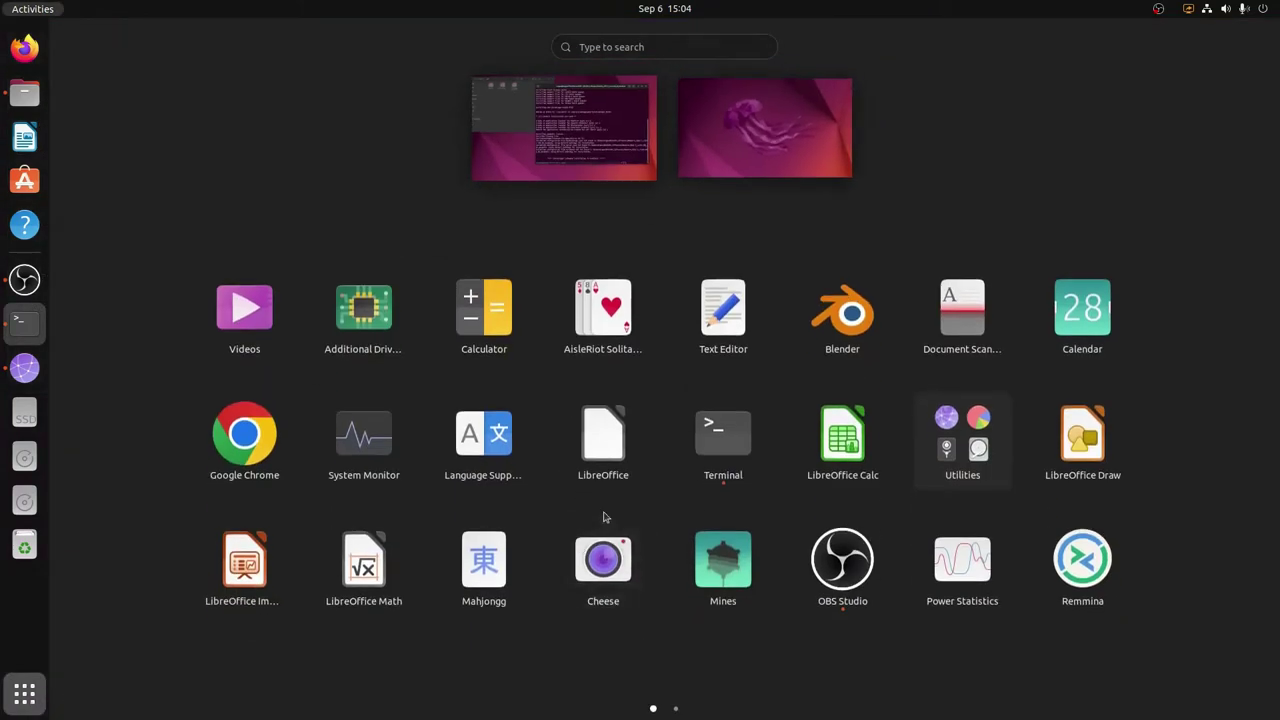
Scroll the app grid to spot the new Schrödinger launchers, then close Terminal and Files.
scroll(603, 517, "down", 1)
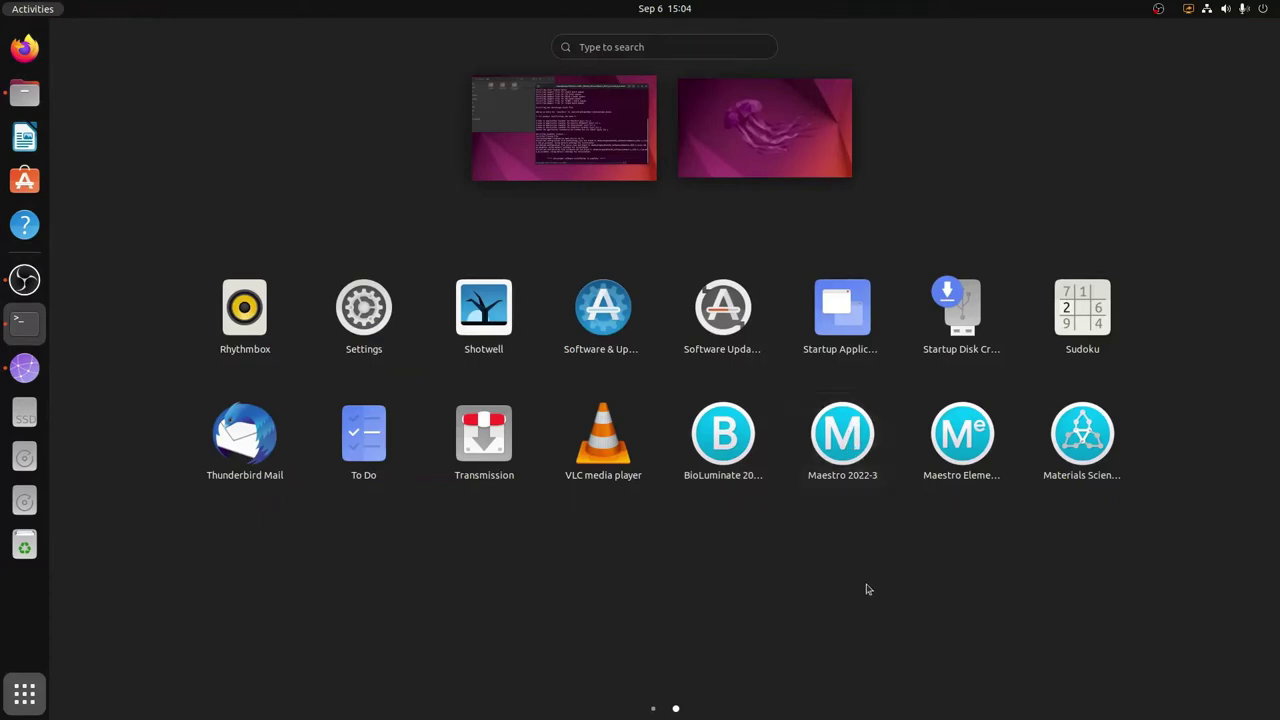
left_click(33, 702)
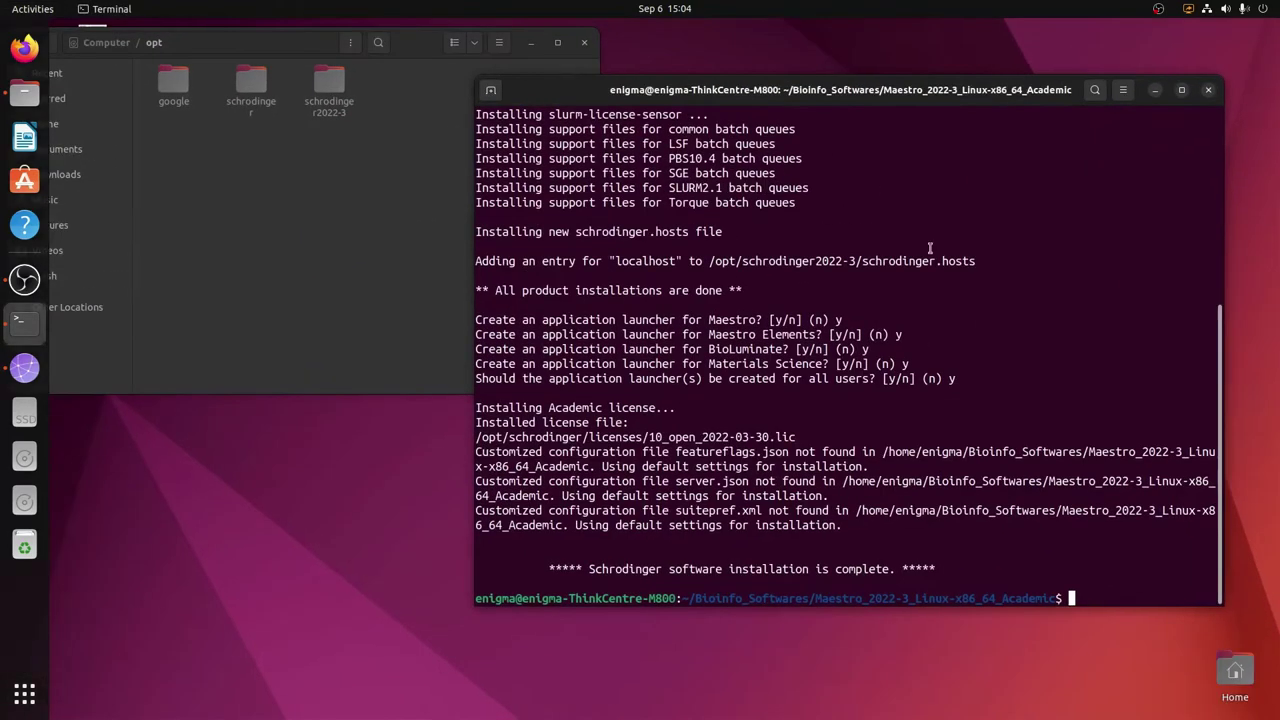
left_click(1208, 90)
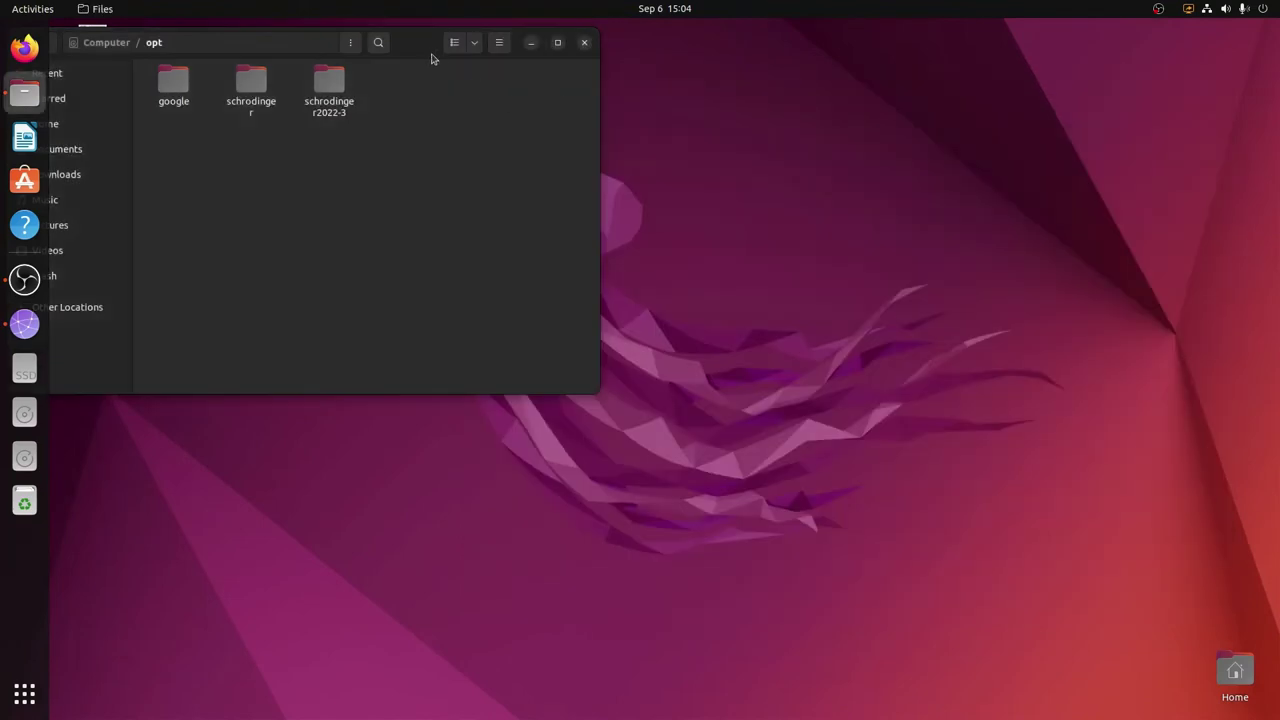
left_click_drag(431, 50, 773, 152)
left_click(967, 148)
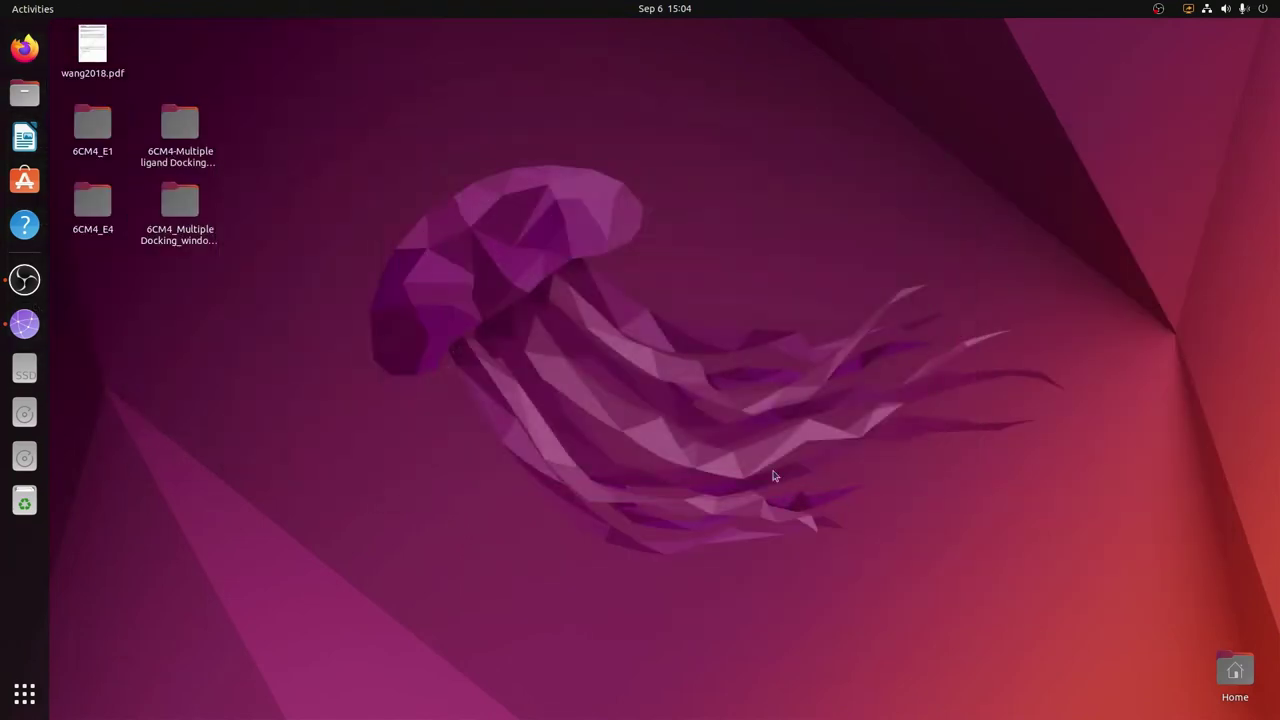
Launch Maestro 2022-3 from the app grid, choosing Wait at the not-responding prompt.
left_click(25, 693)
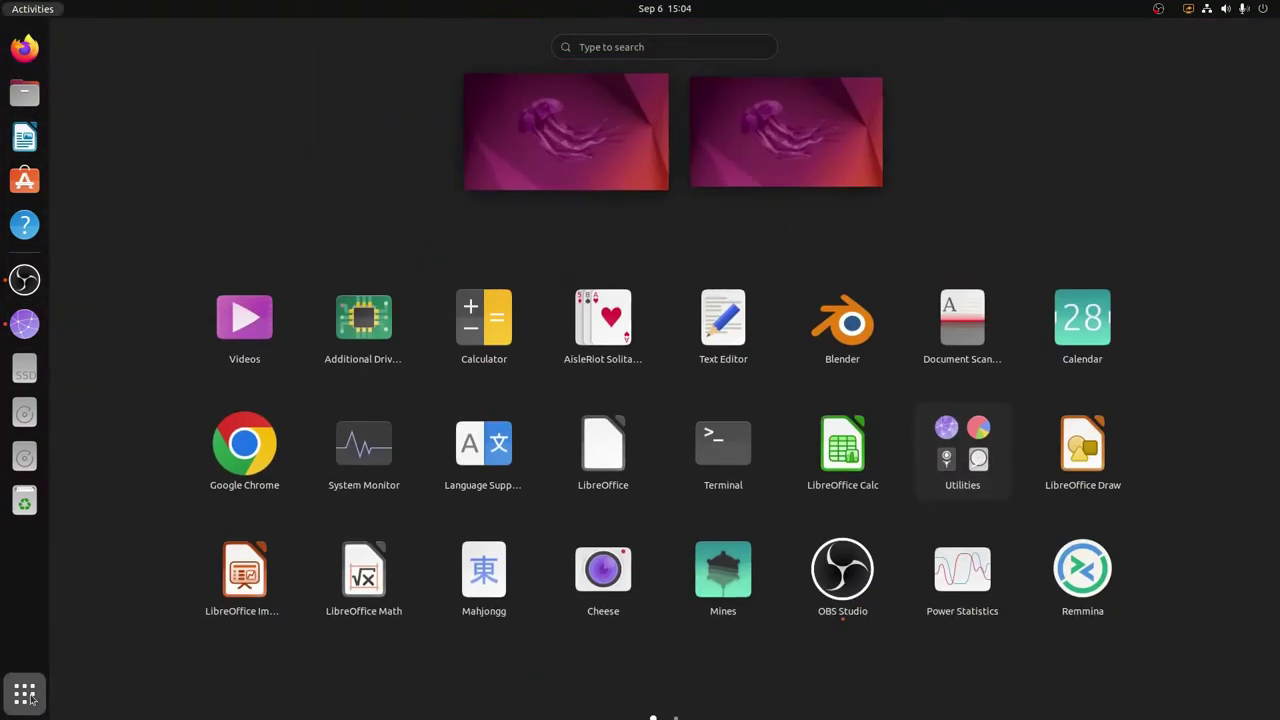
scroll(654, 440, "down", 1)
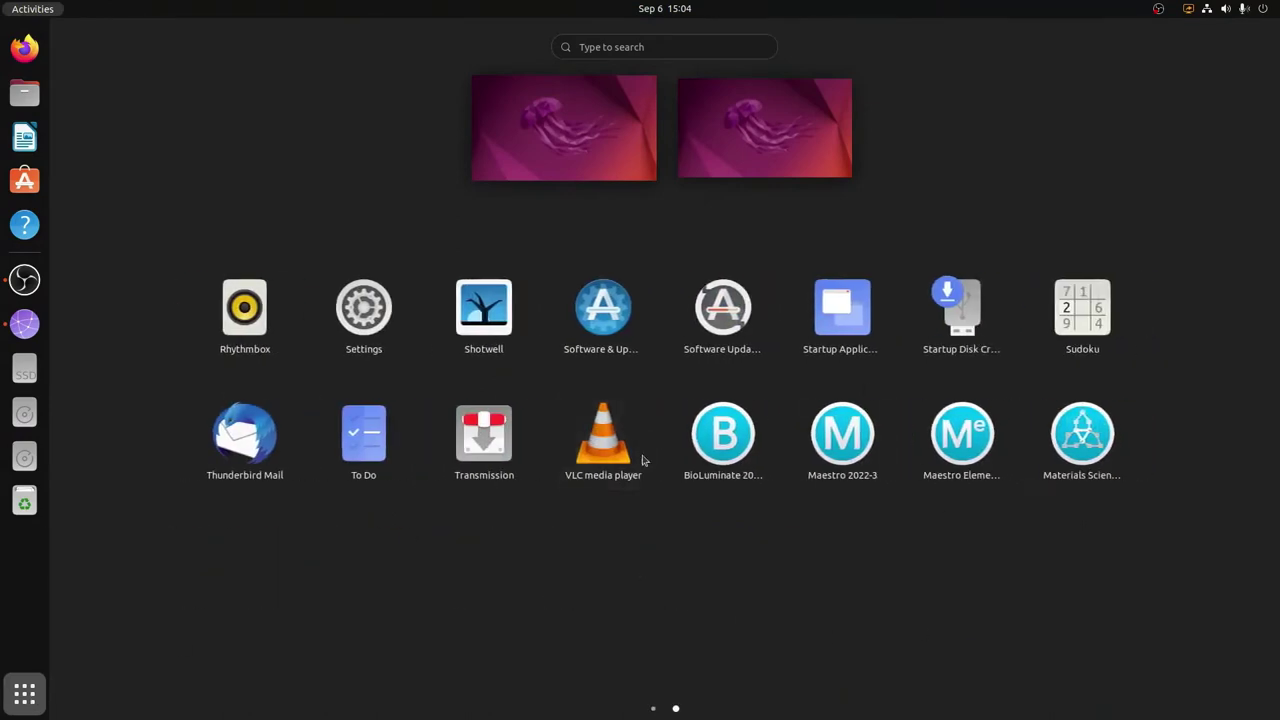
left_click(846, 458)
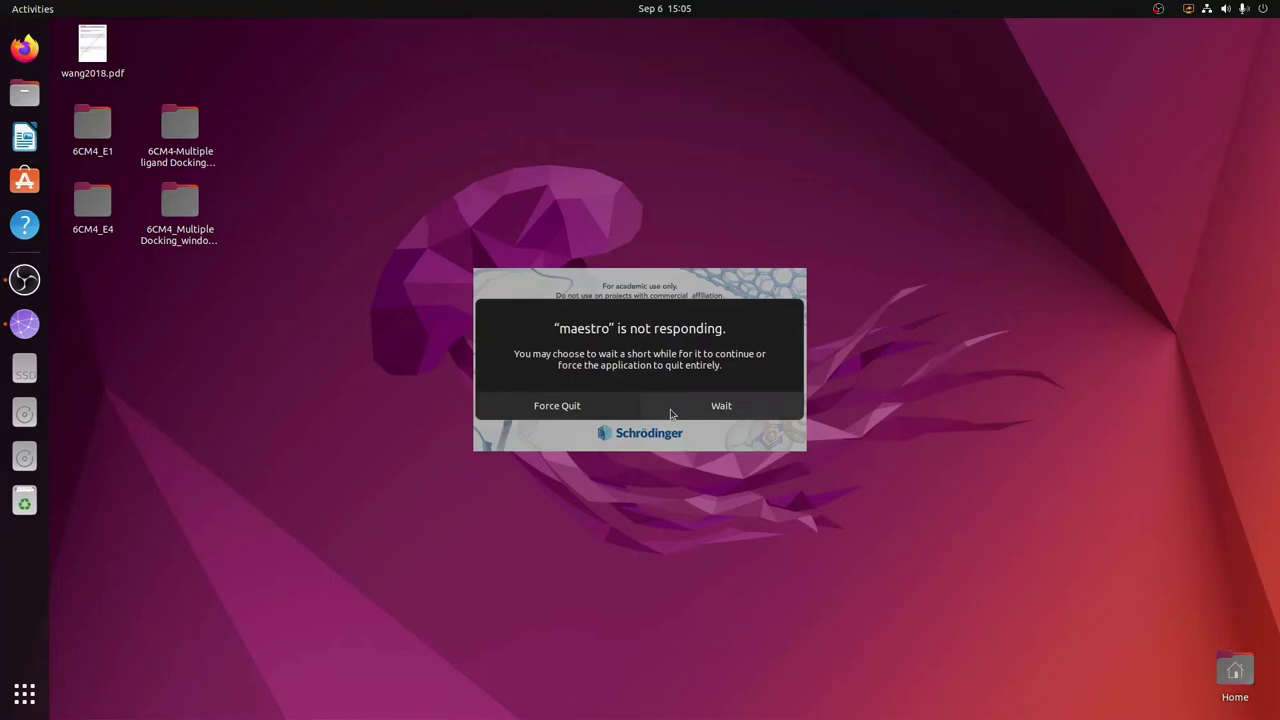
left_click(728, 408)
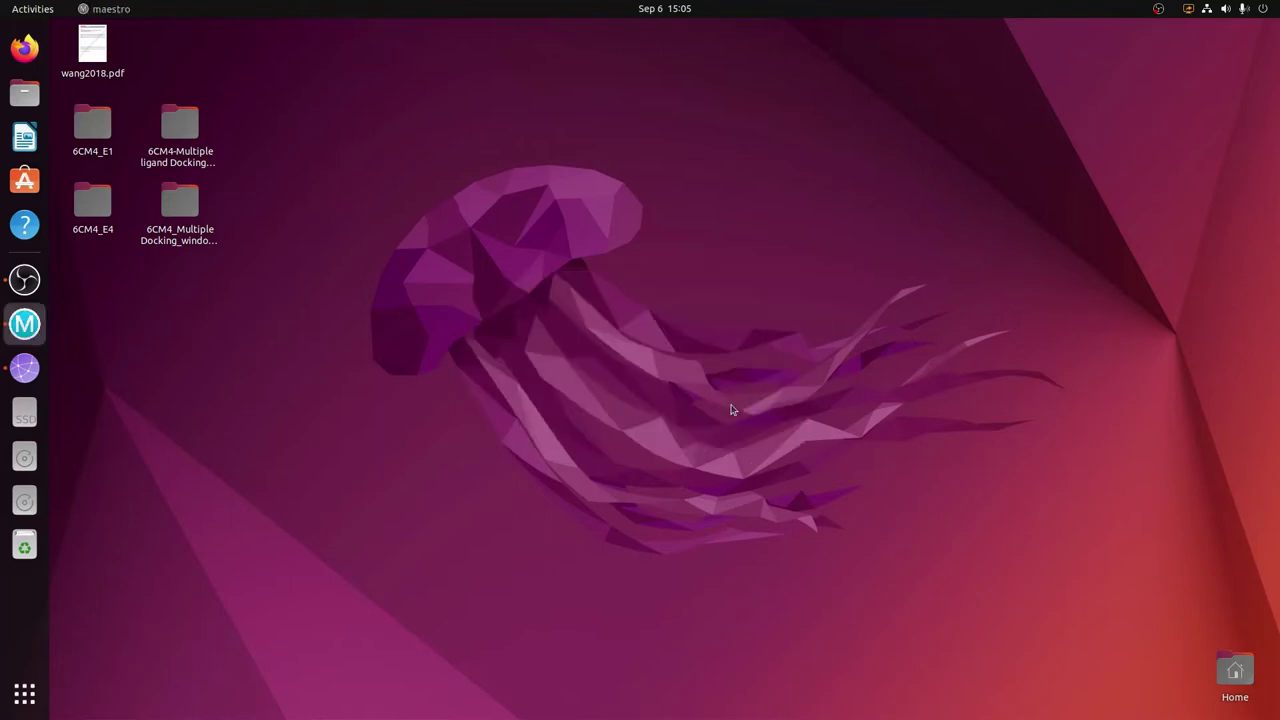
Move the Maestro window off the desktop icons and enlarge it.
left_click_drag(474, 38, 754, 69)
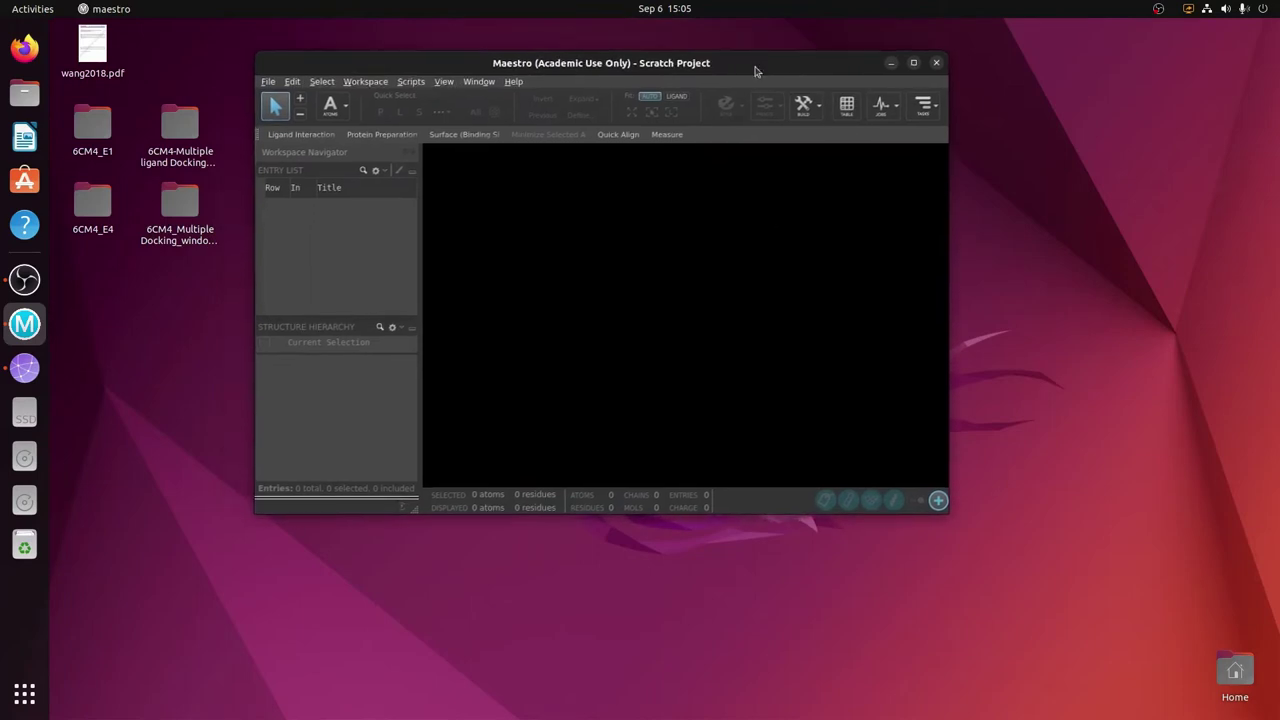
left_click_drag(947, 515, 1116, 611)
left_click_drag(319, 68, 294, 57)
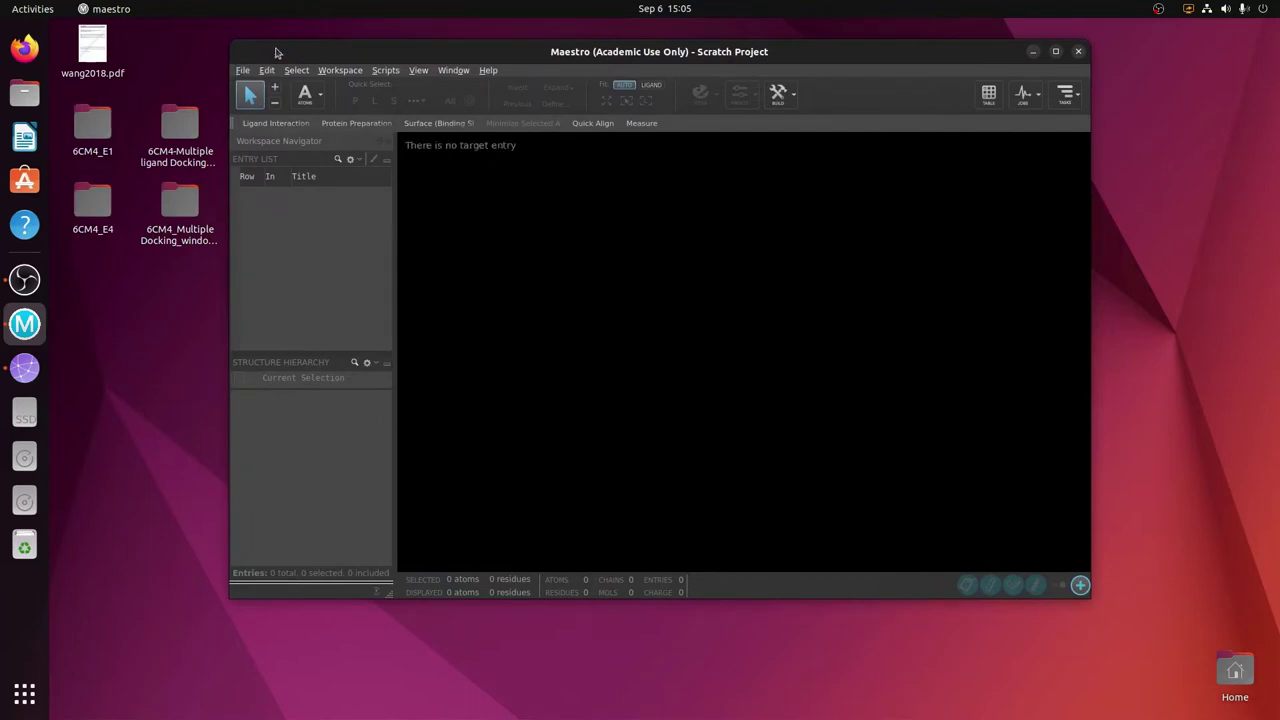
left_click_drag(387, 58, 365, 55)
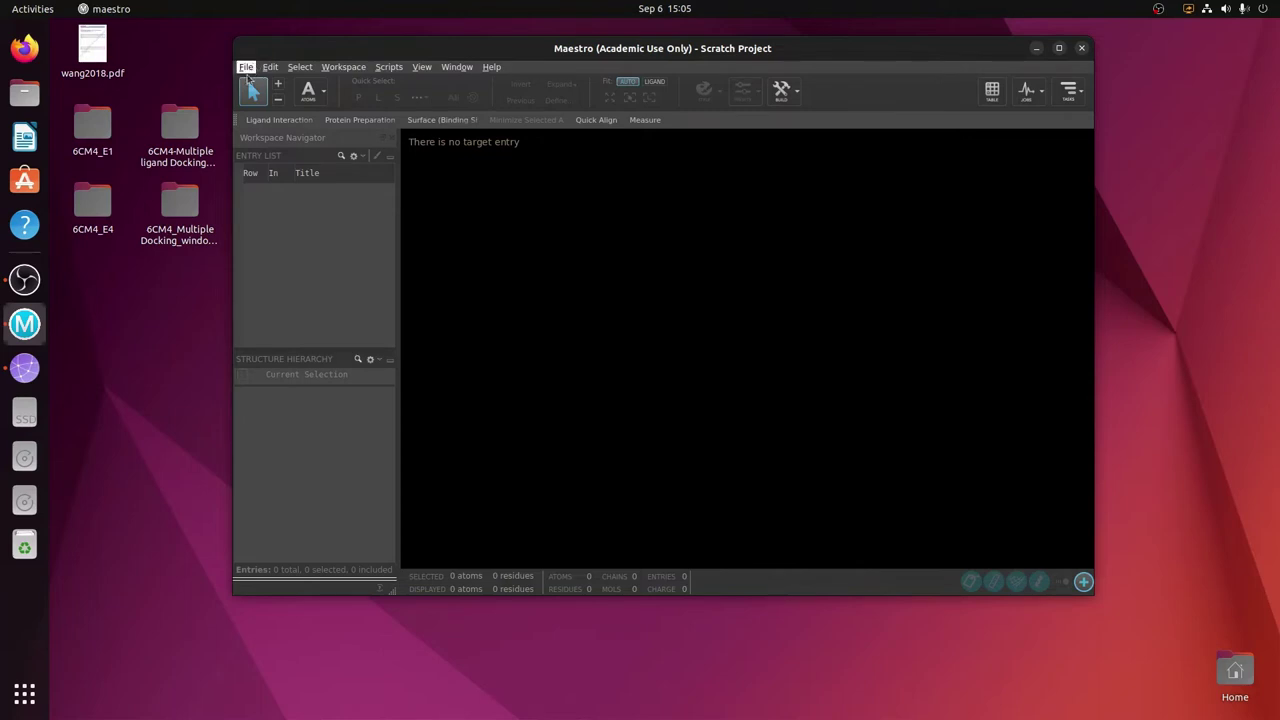
Set Maestro's working directory to Desktop/6CM4_E1 via File > Change Working Directory.
left_click(246, 67)
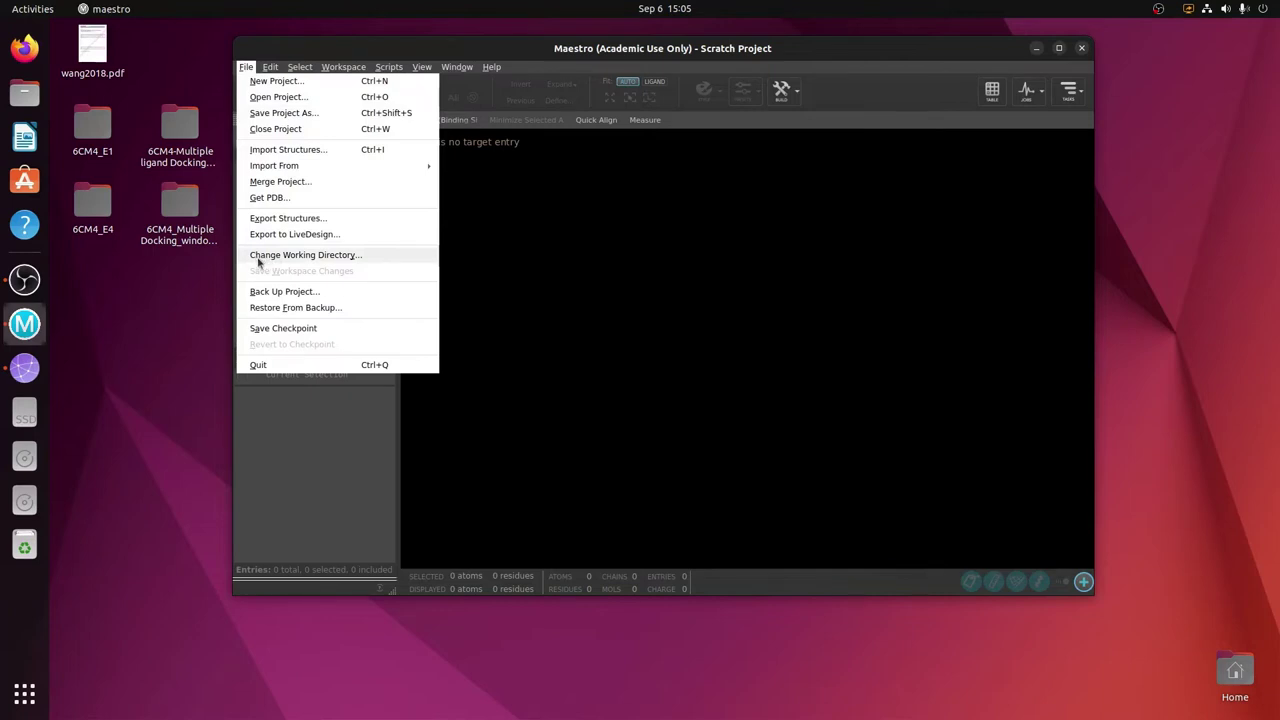
left_click(341, 256)
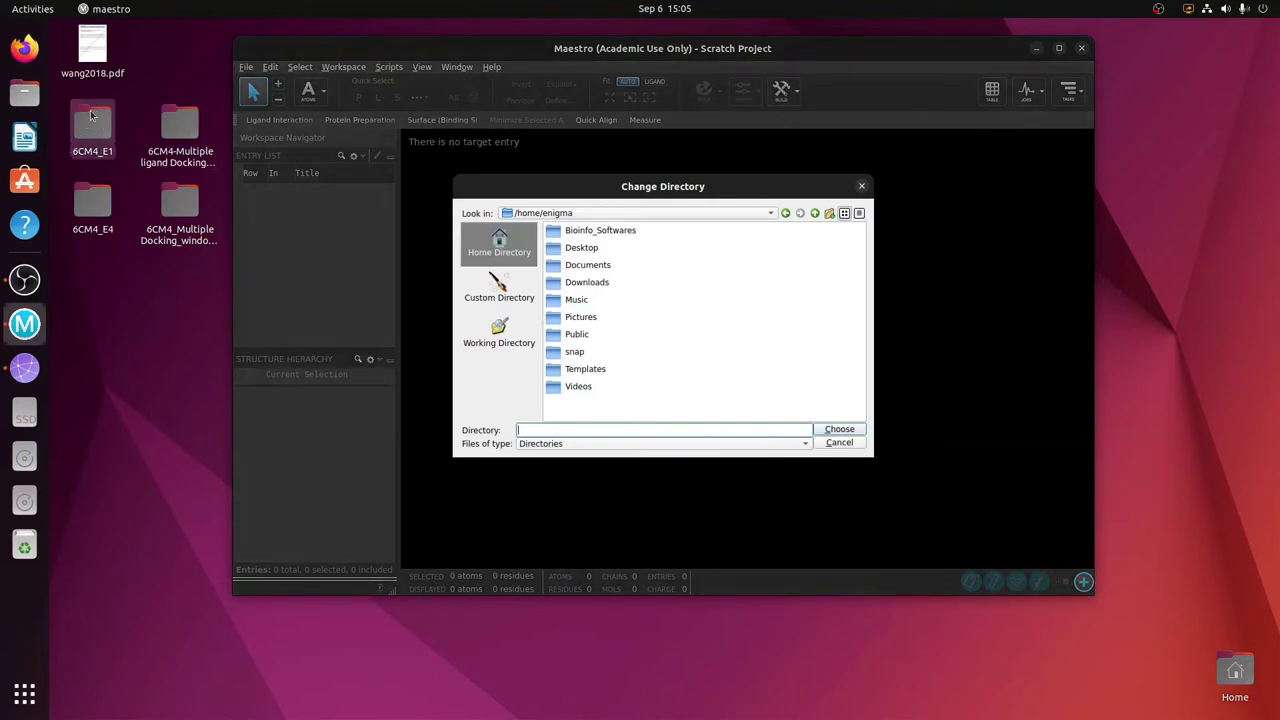
left_click(580, 251)
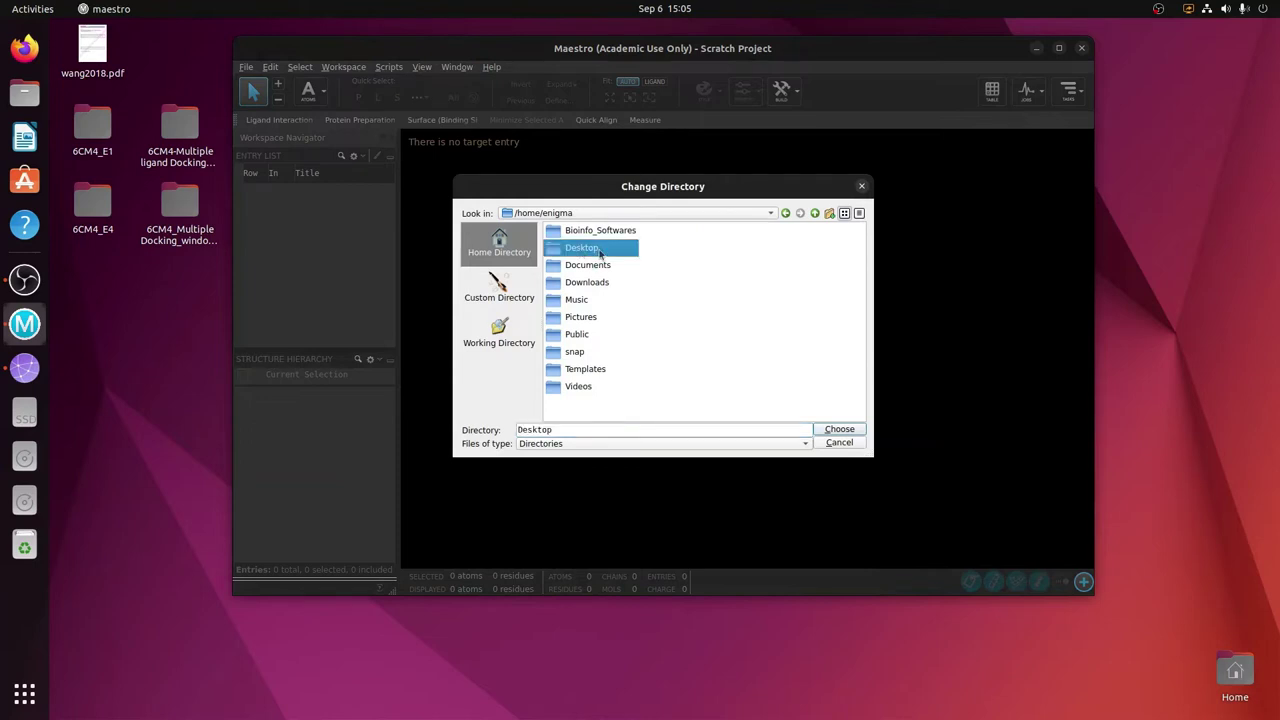
double_click(599, 254)
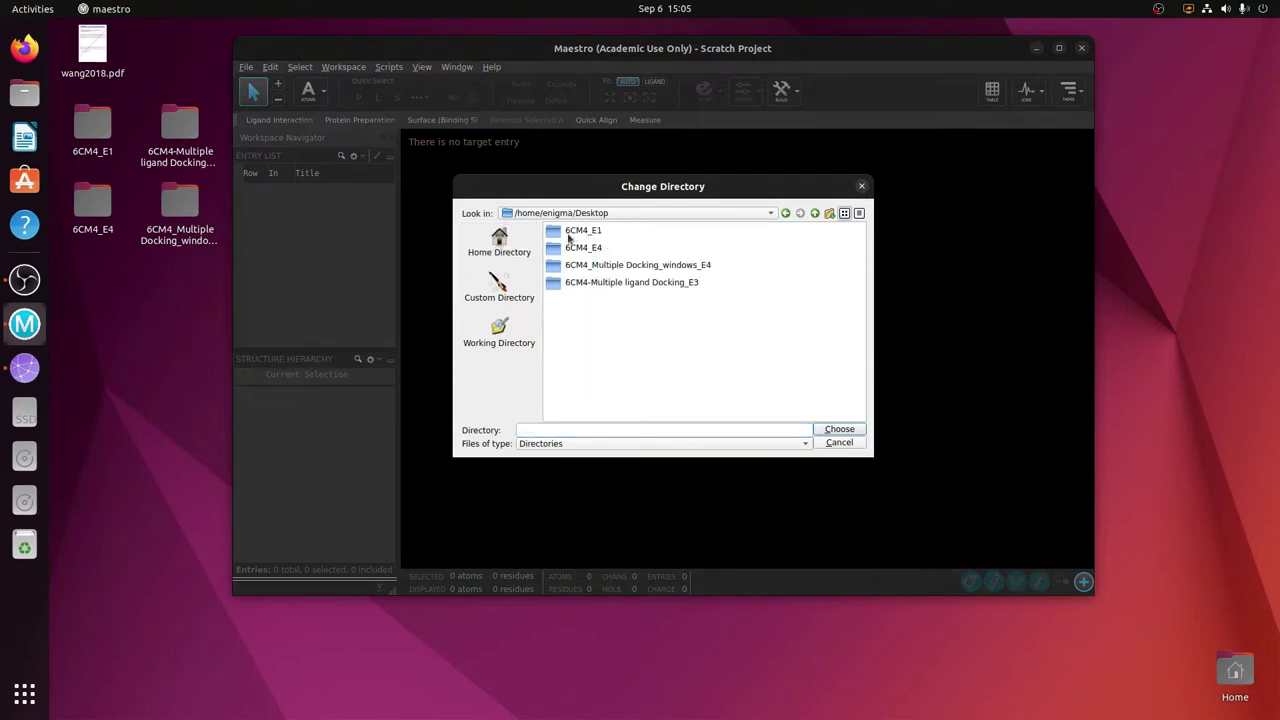
left_click(597, 236)
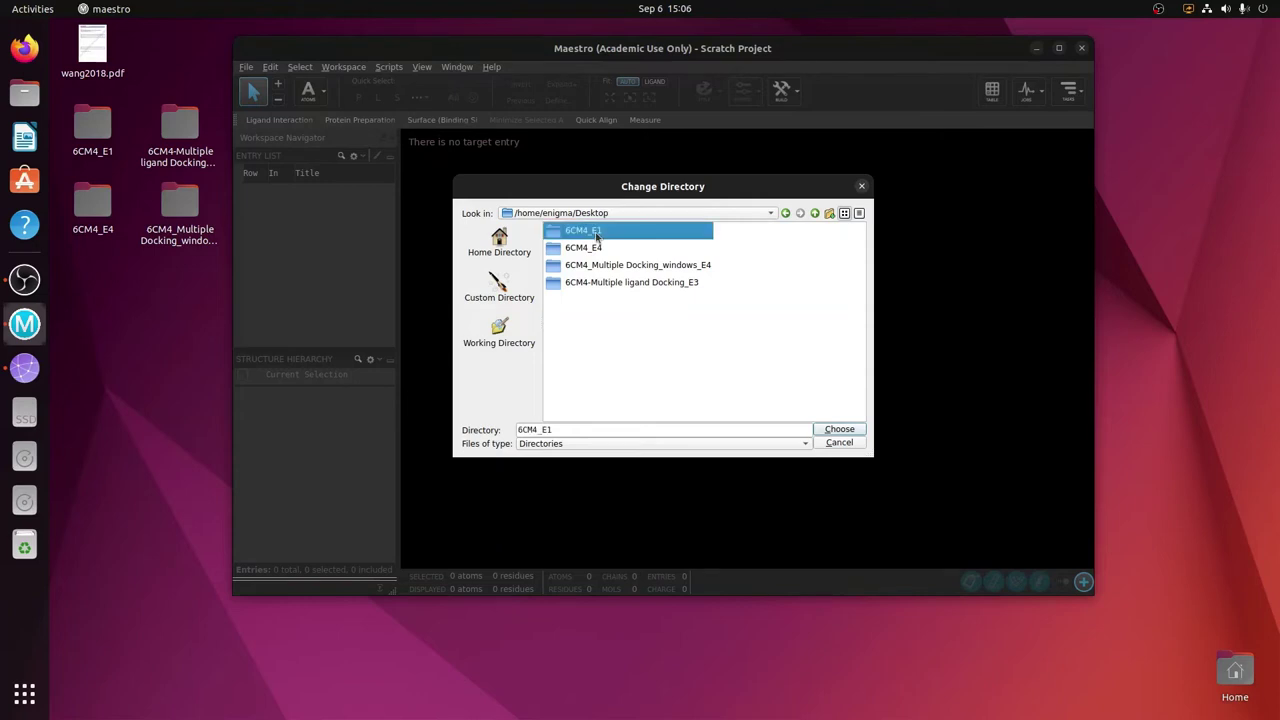
double_click(626, 233)
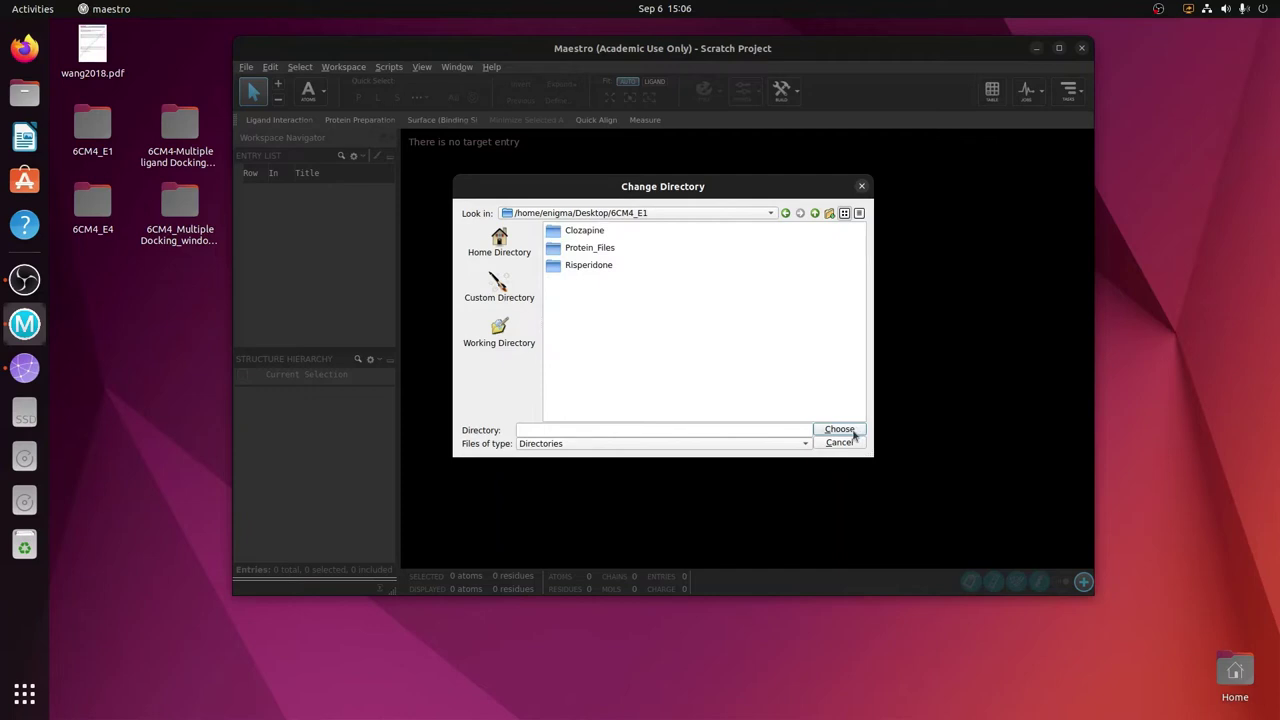
left_click(852, 432)
Open the File menu and close it again without choosing anything.
left_click(246, 67)
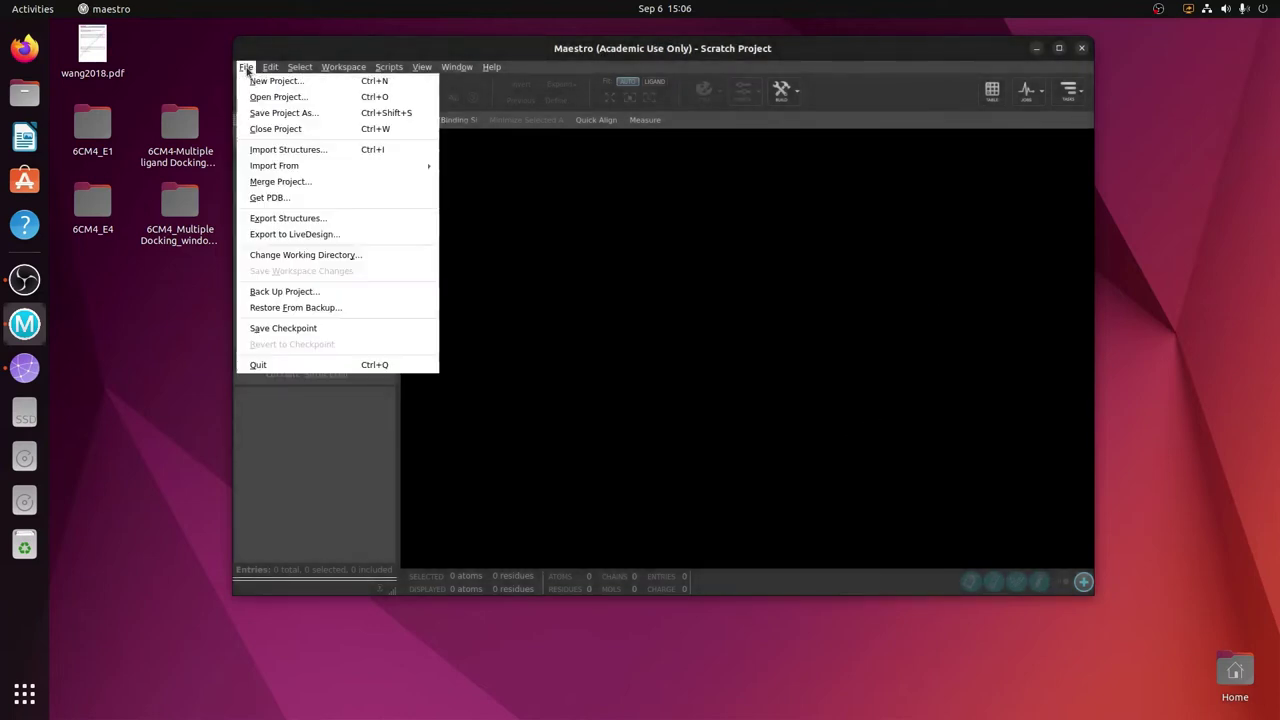
mouse_move(248, 68)
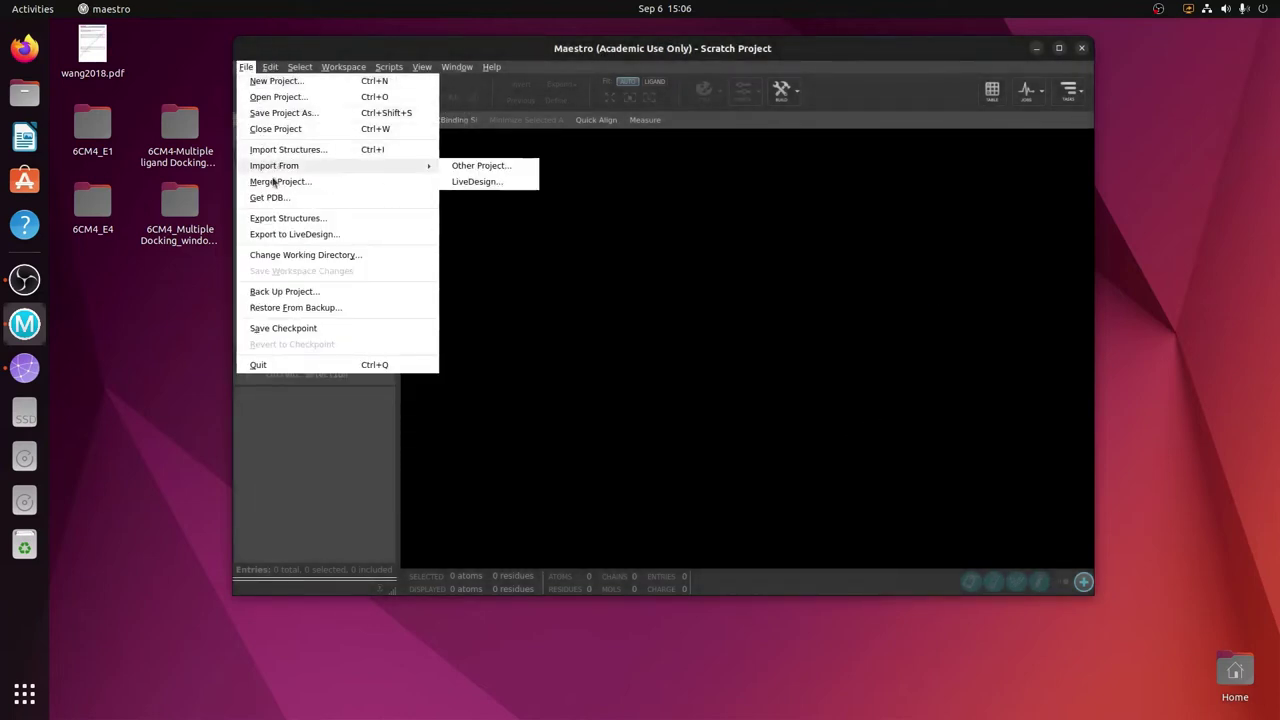
left_click(91, 131)
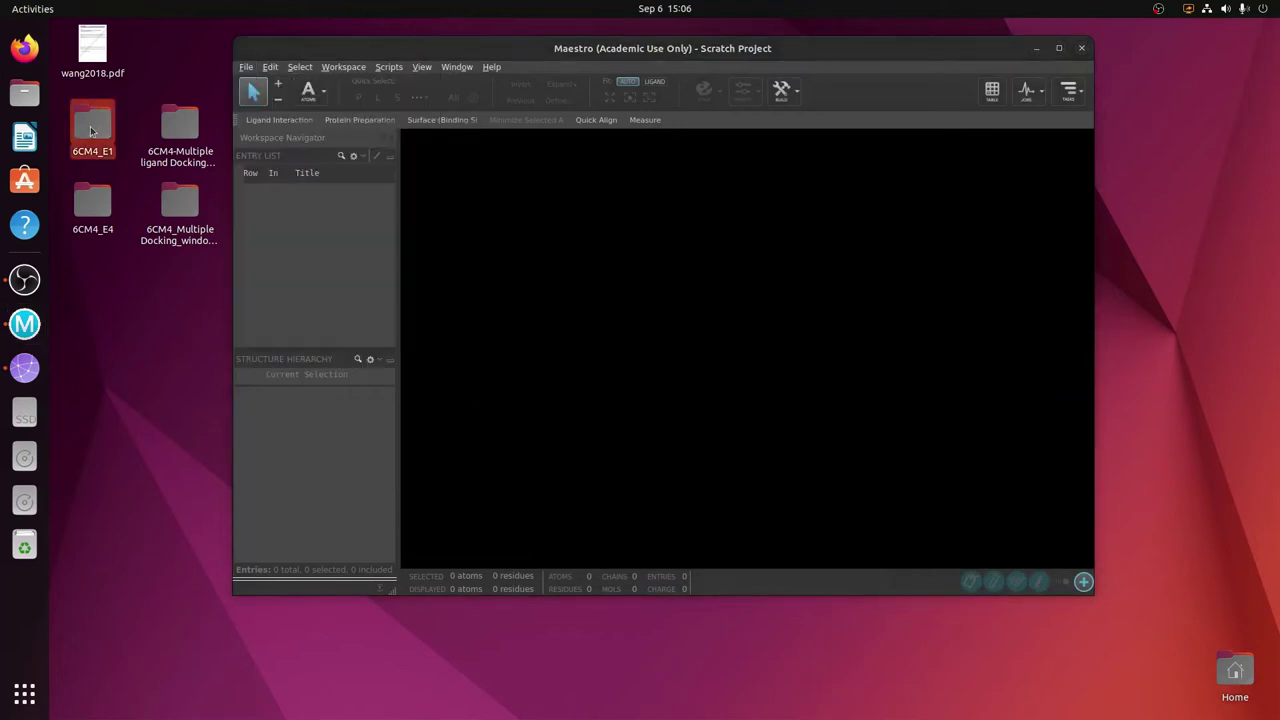
Check the docking and pose files in Desktop/6CM4_E1/Risperidone, then bring up Maestro's File menu.
left_click(24, 92)
left_click(100, 139)
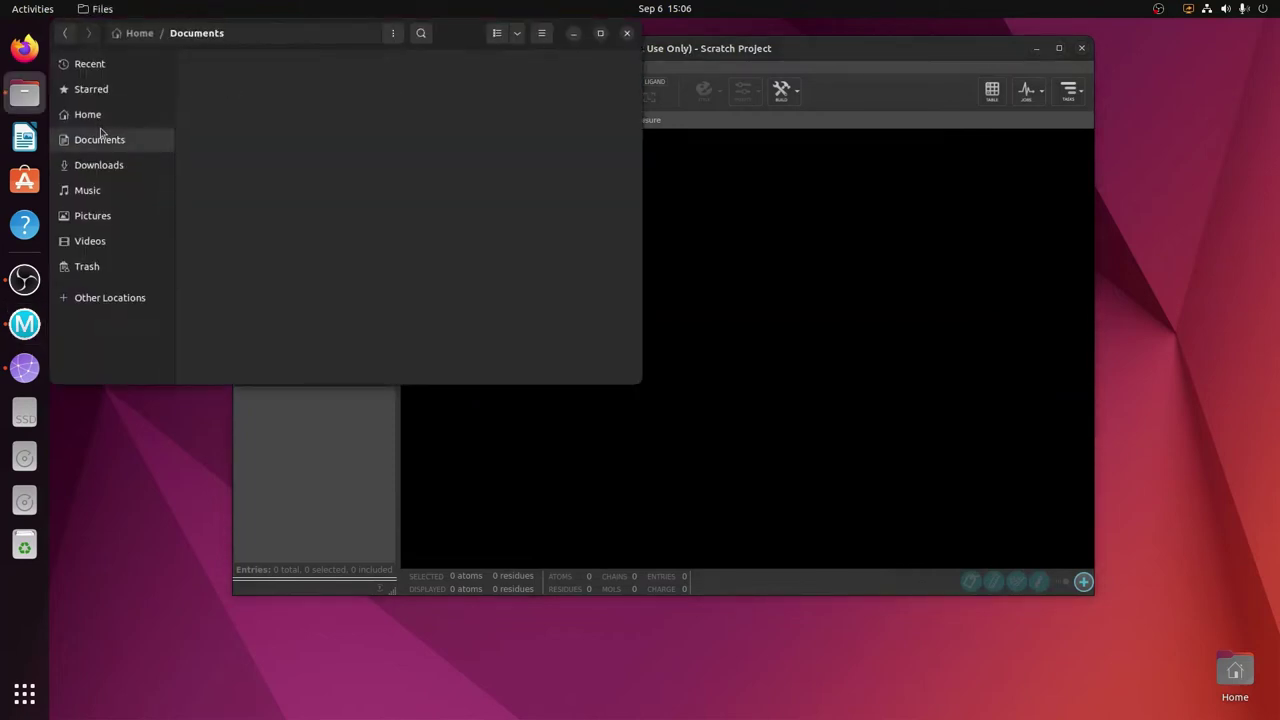
left_click(65, 33)
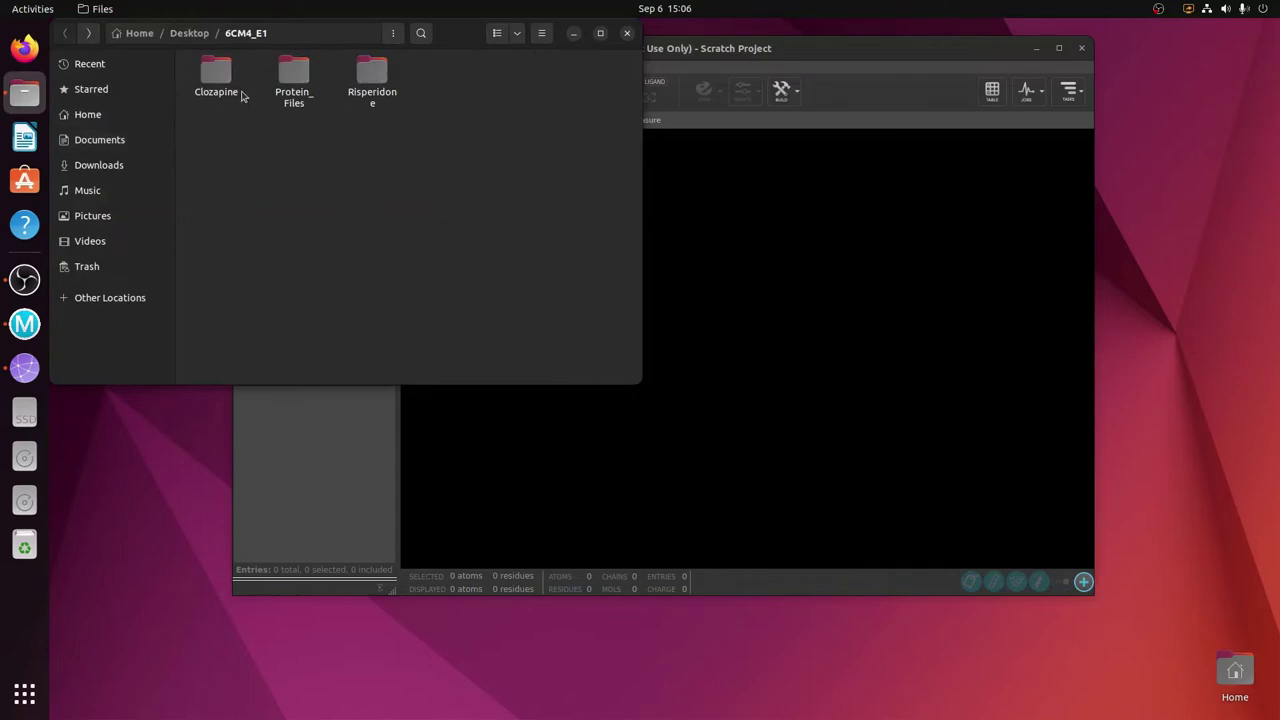
double_click(365, 67)
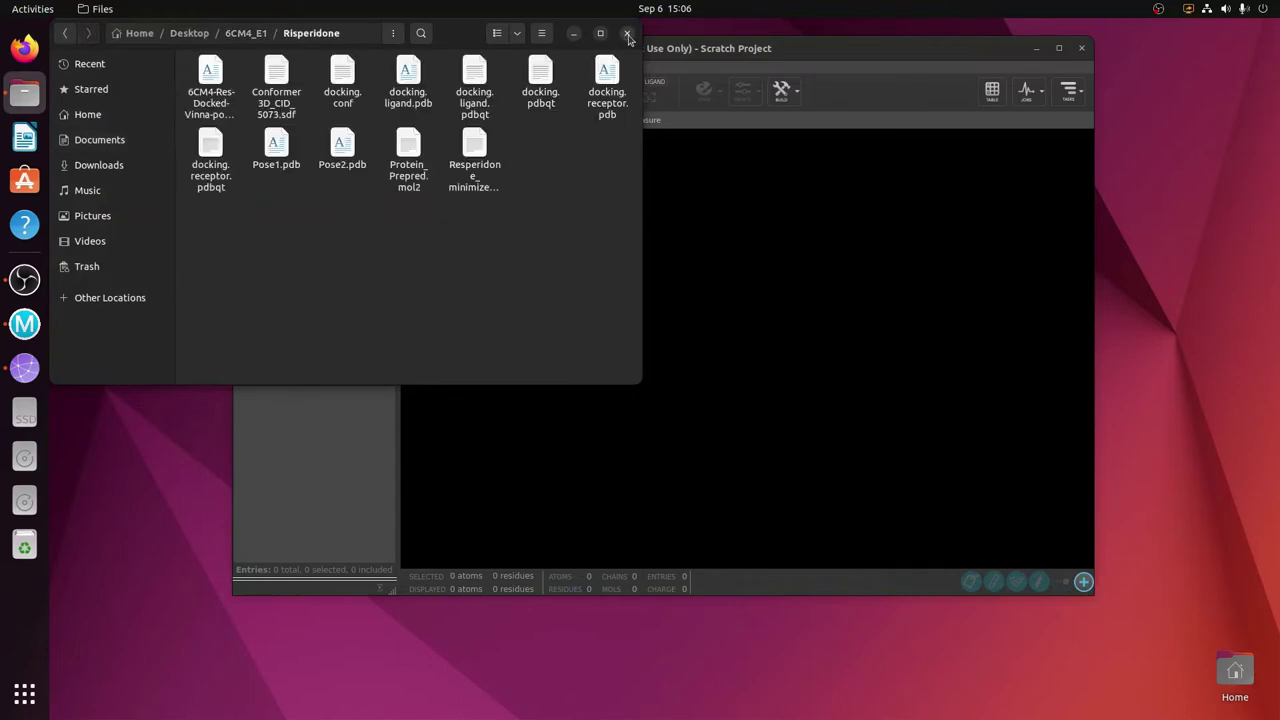
left_click(626, 34)
left_click(246, 67)
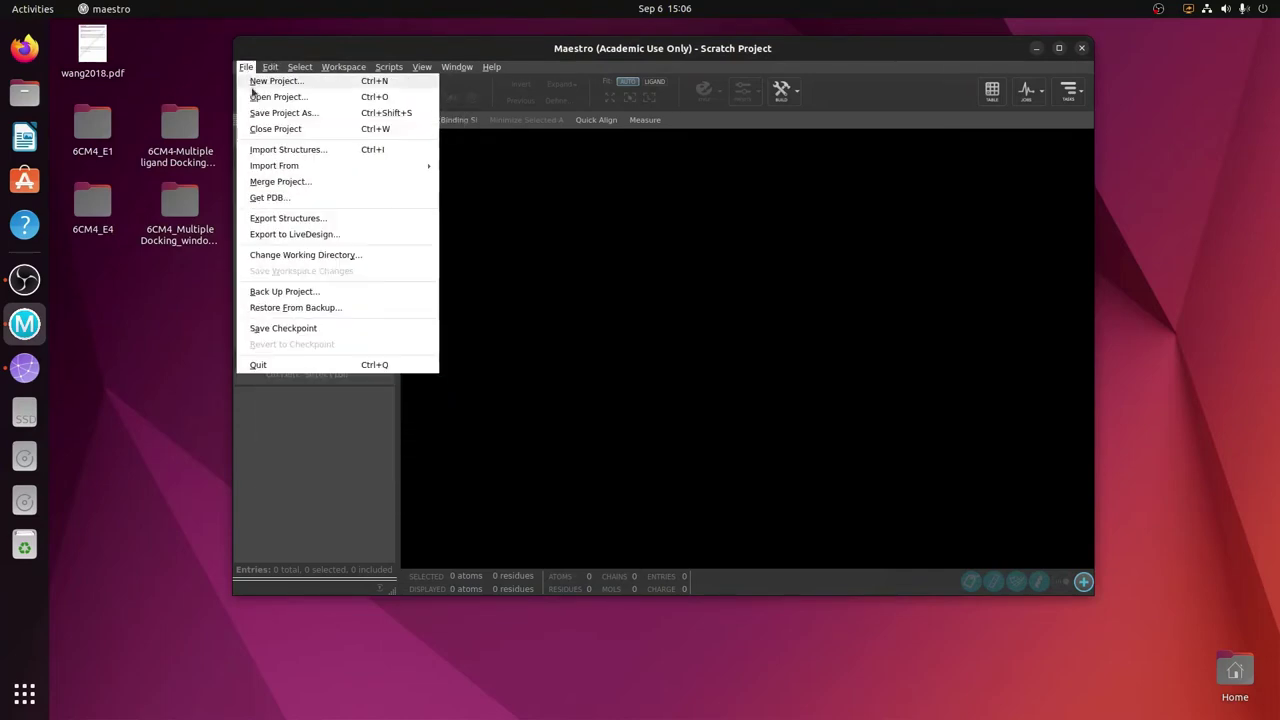
Import 6CM4-Res-Docked-Vinna-pose1.pdb from 6CM4_E1/Risperidone into the Maestro workspace.
left_click(273, 150)
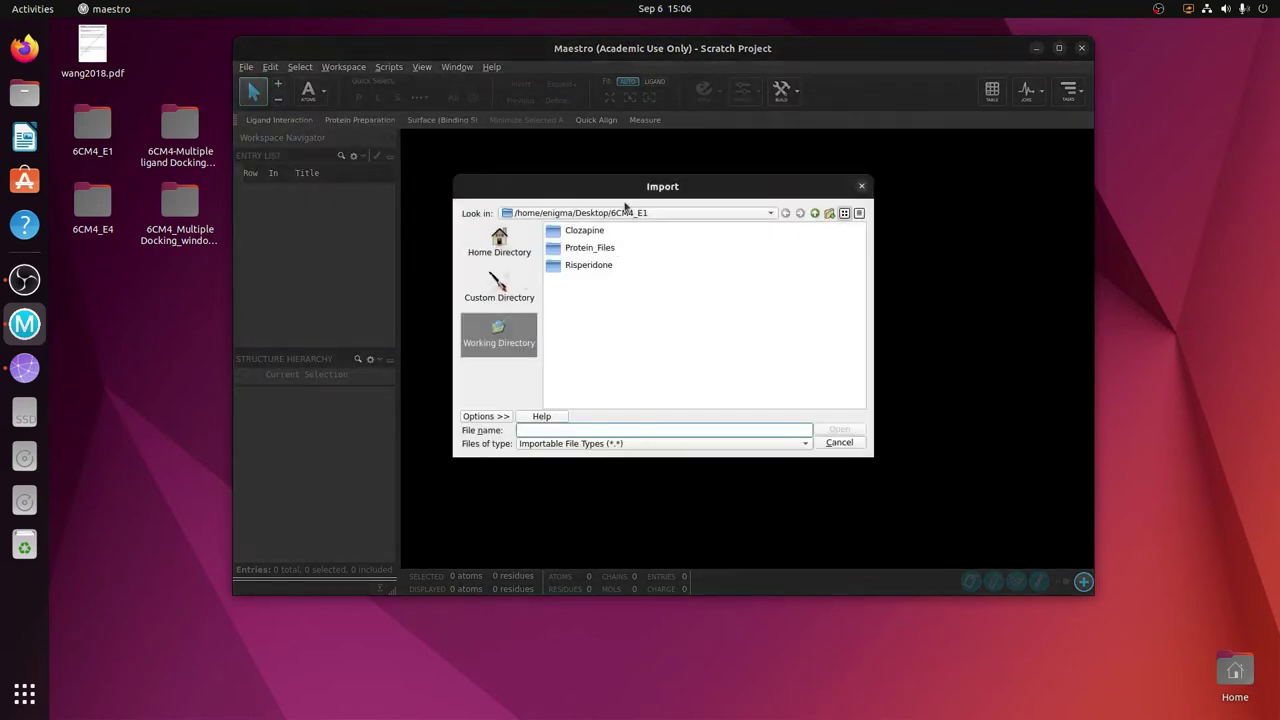
double_click(100, 140)
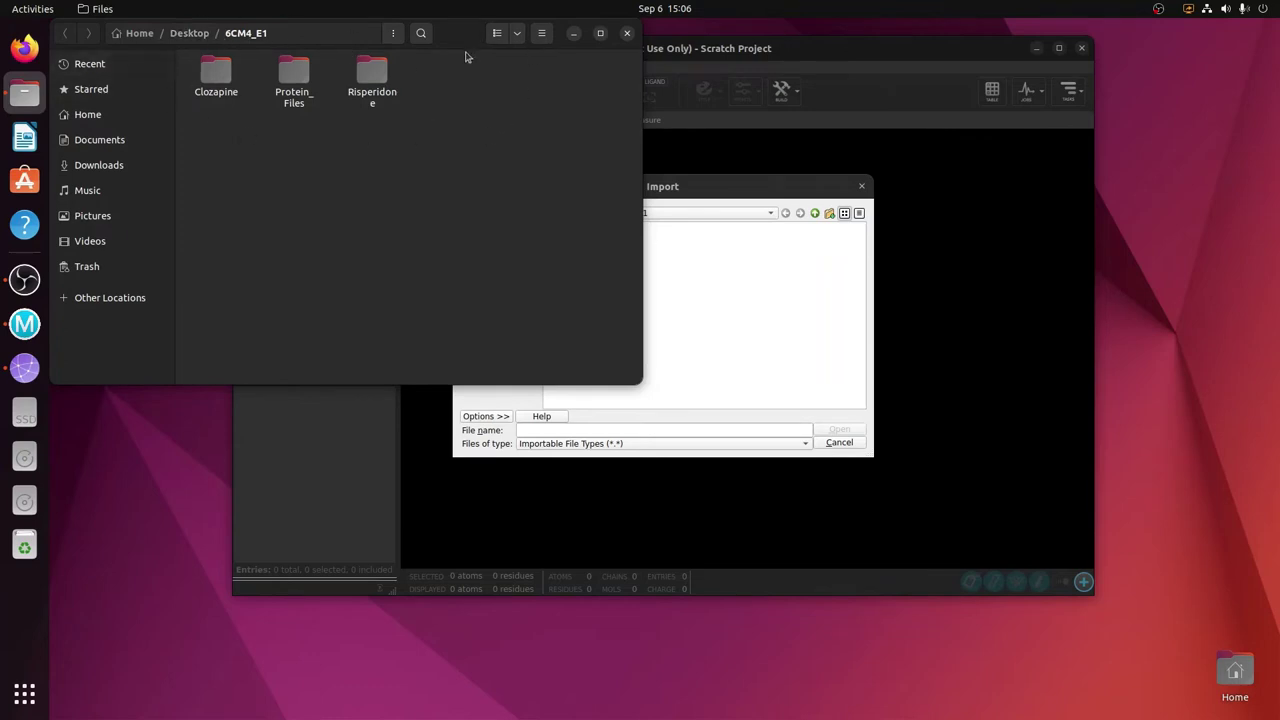
double_click(375, 79)
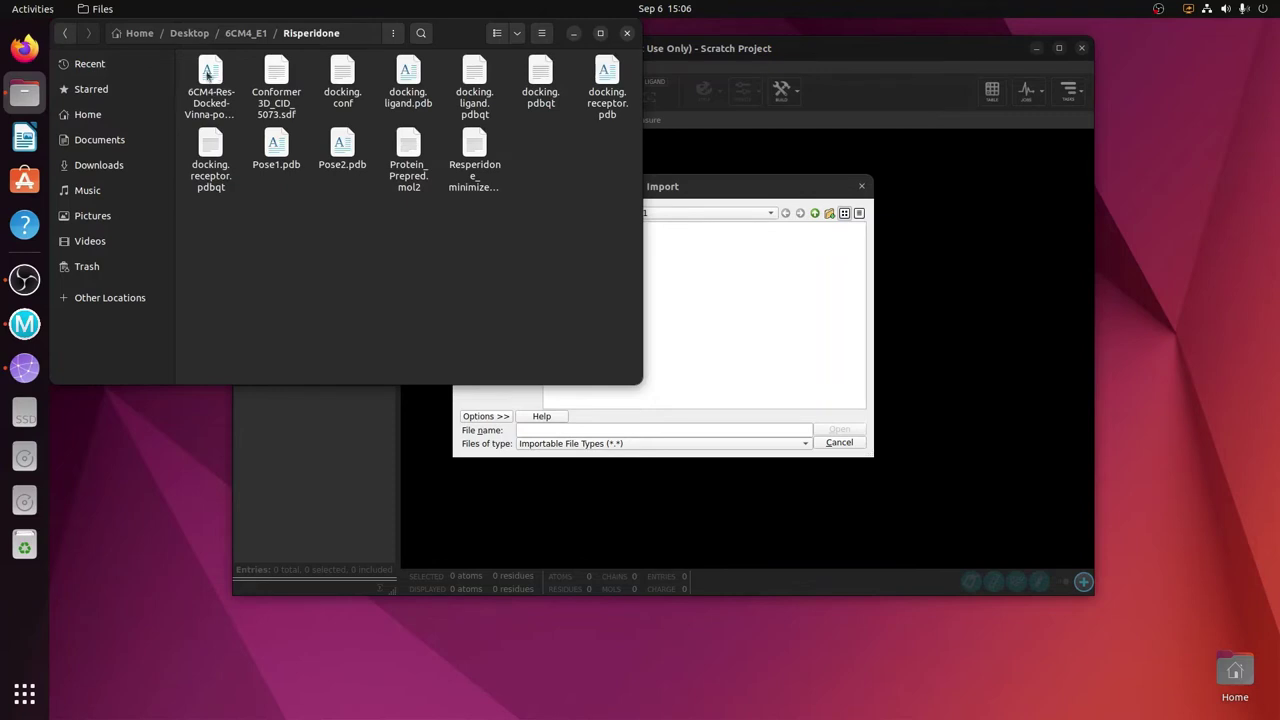
left_click(627, 33)
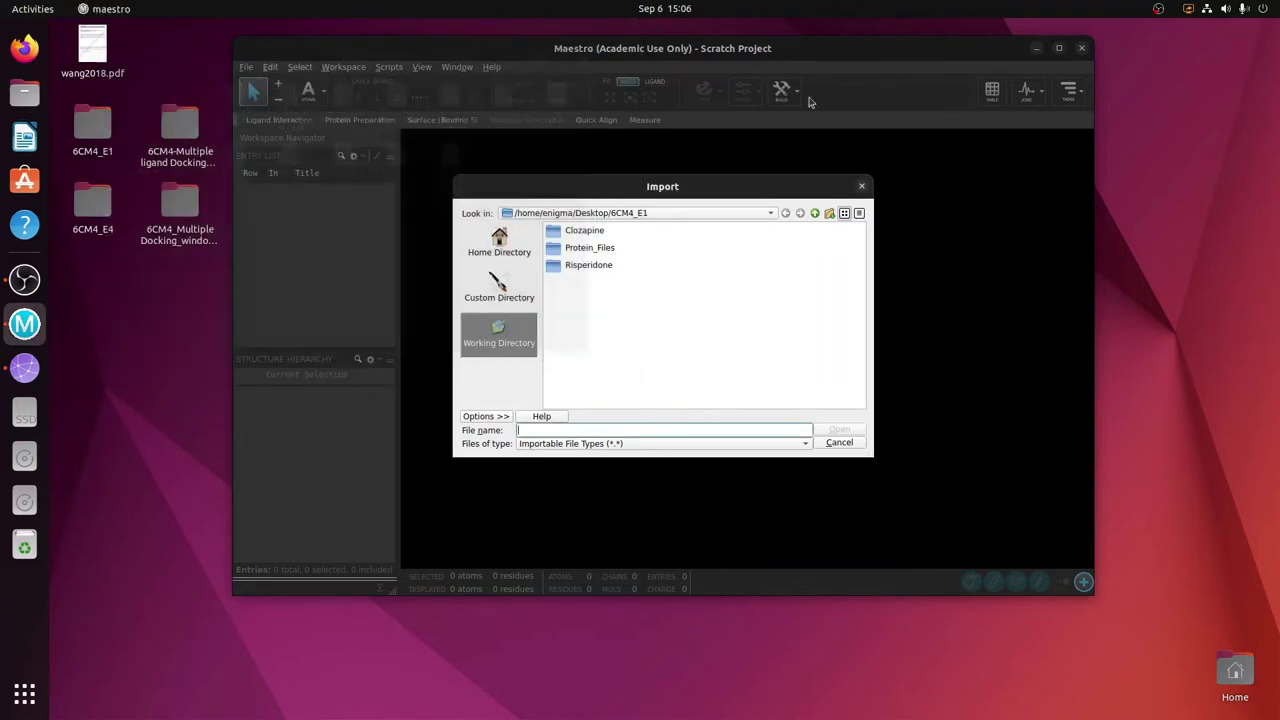
double_click(586, 265)
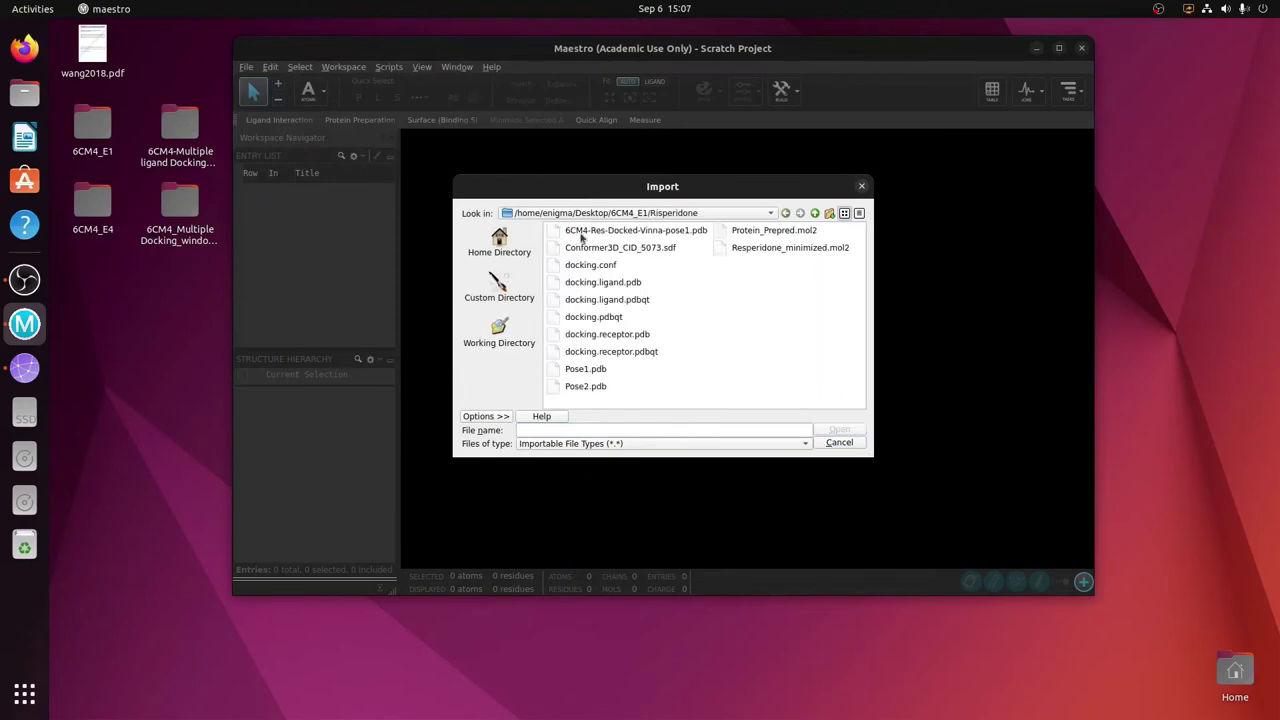
left_click(583, 233)
left_click(839, 430)
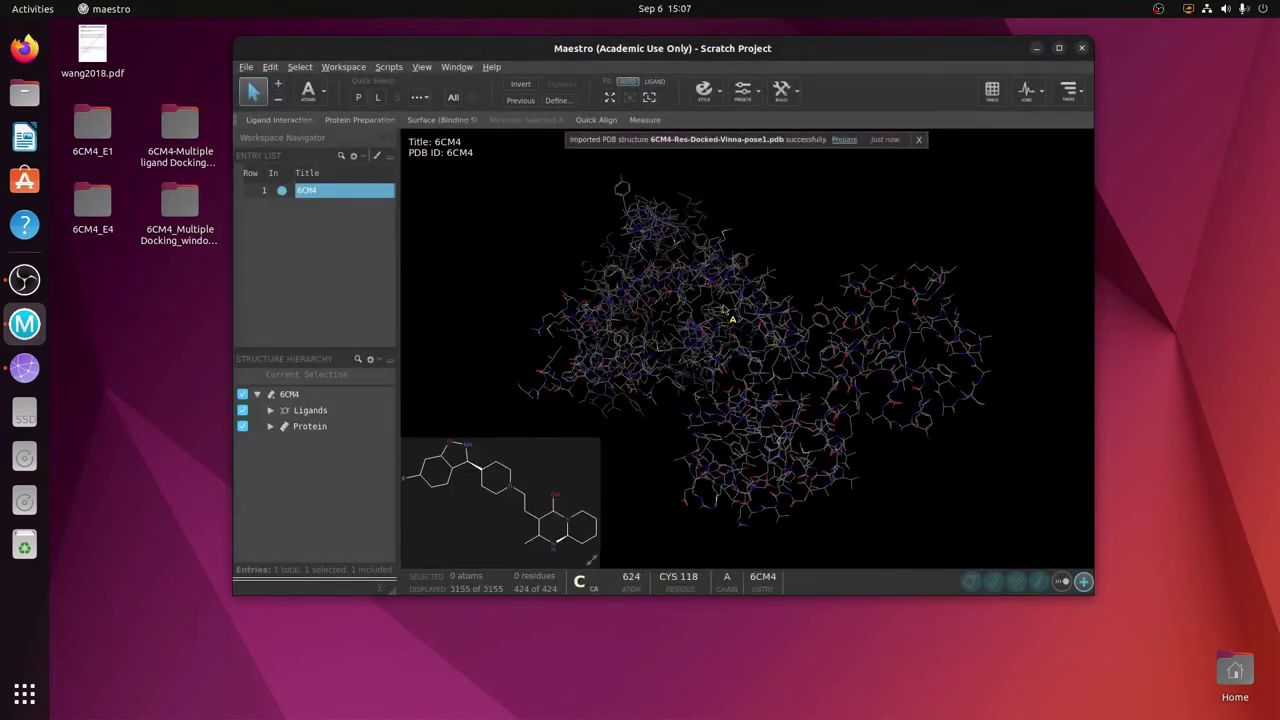
Maximise Maestro, reposition the 6CM4 structure, and apply the Default Custom Preset.
left_click(1060, 49)
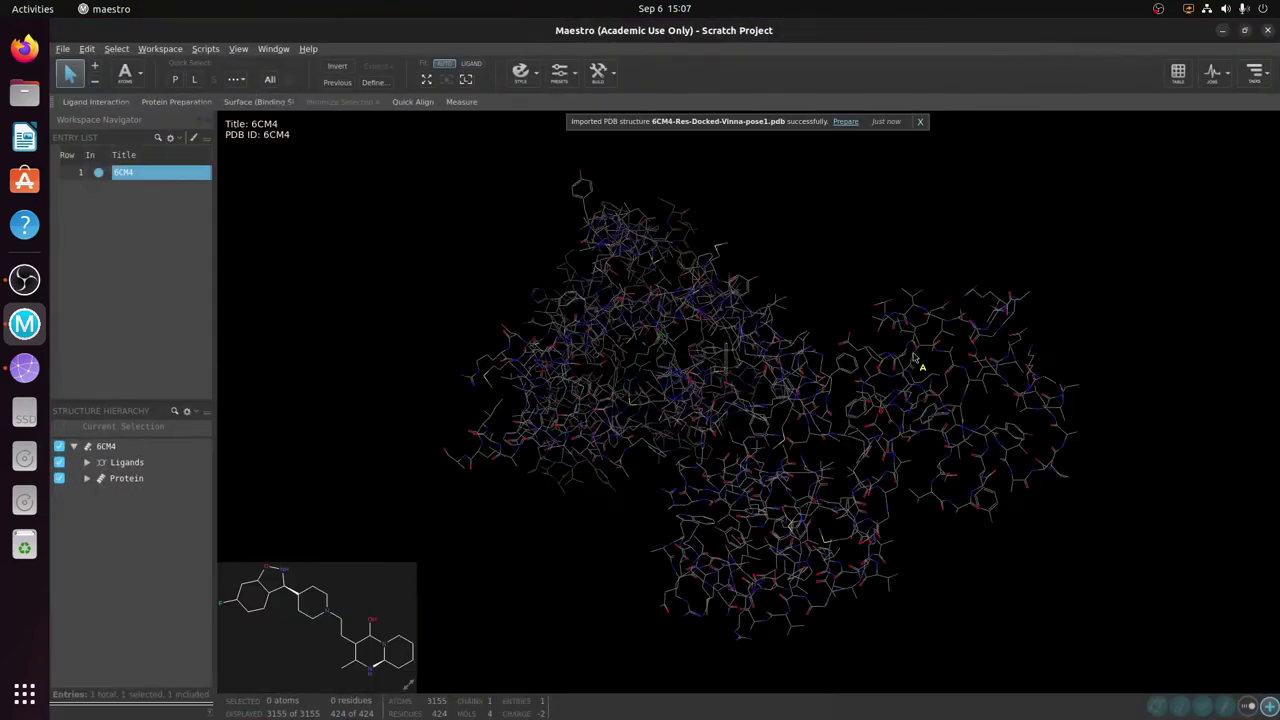
left_click(728, 372)
left_click_drag(837, 314, 866, 289)
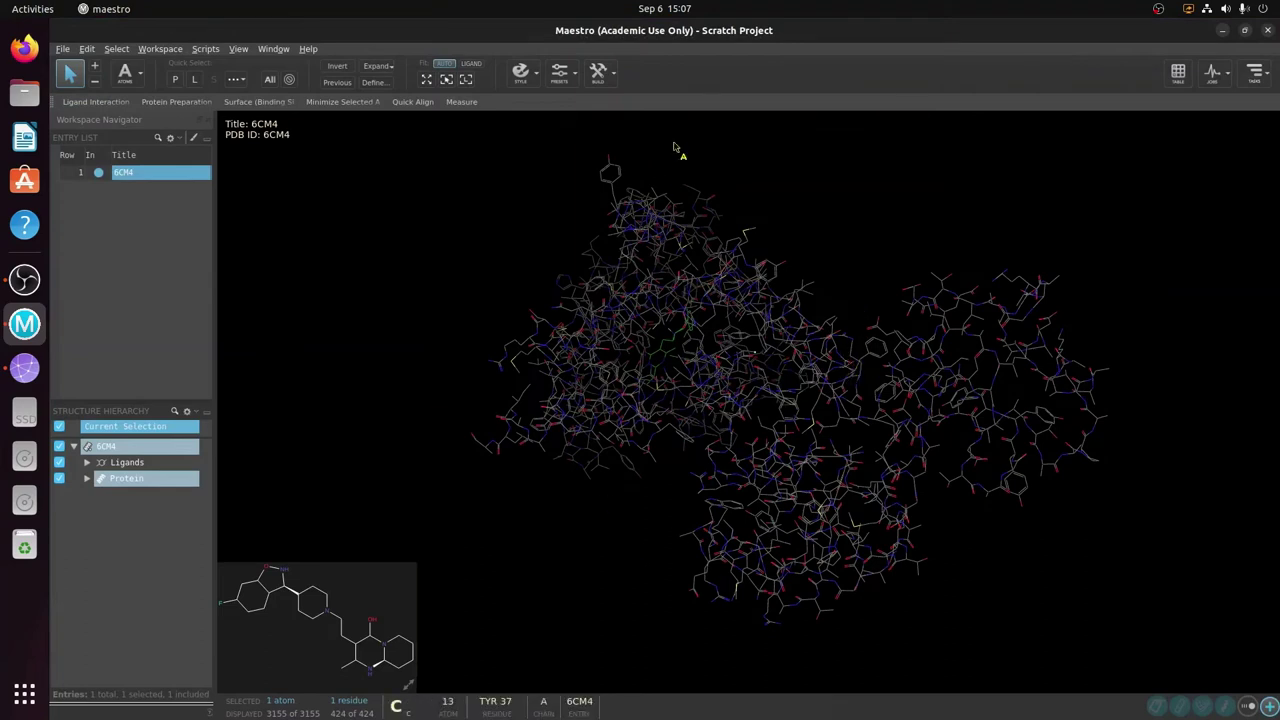
left_click(560, 74)
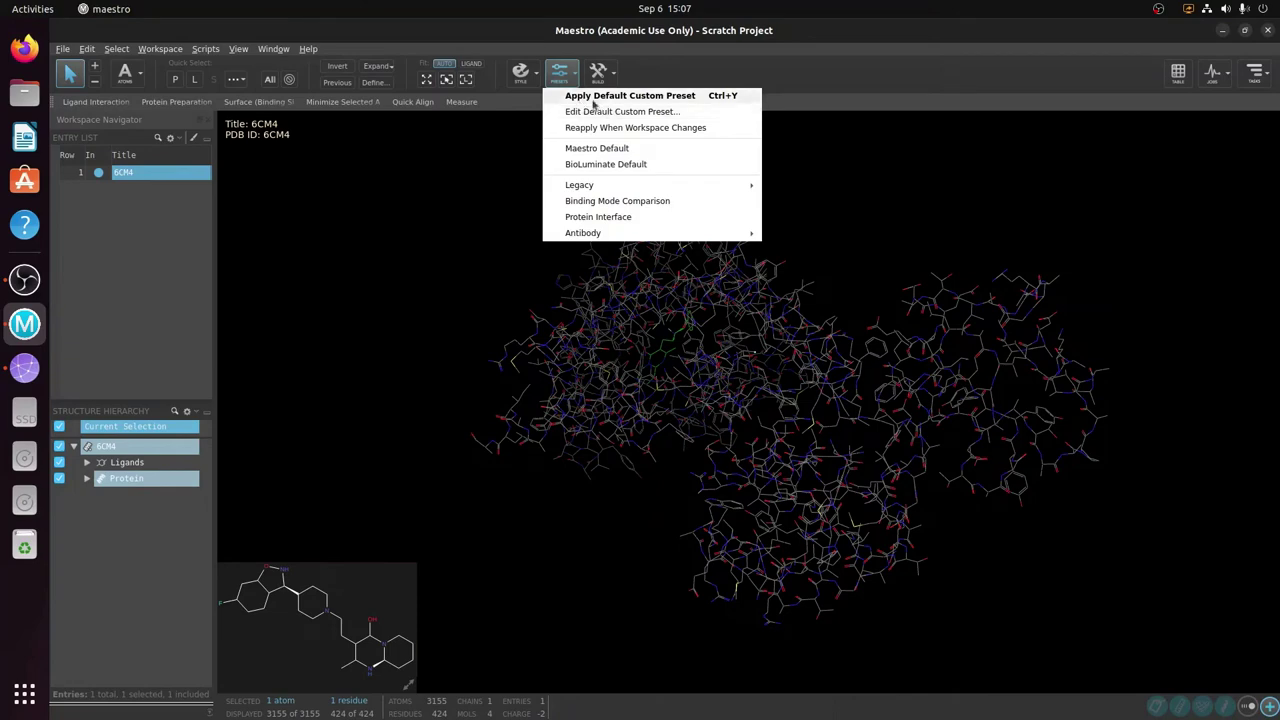
left_click(679, 96)
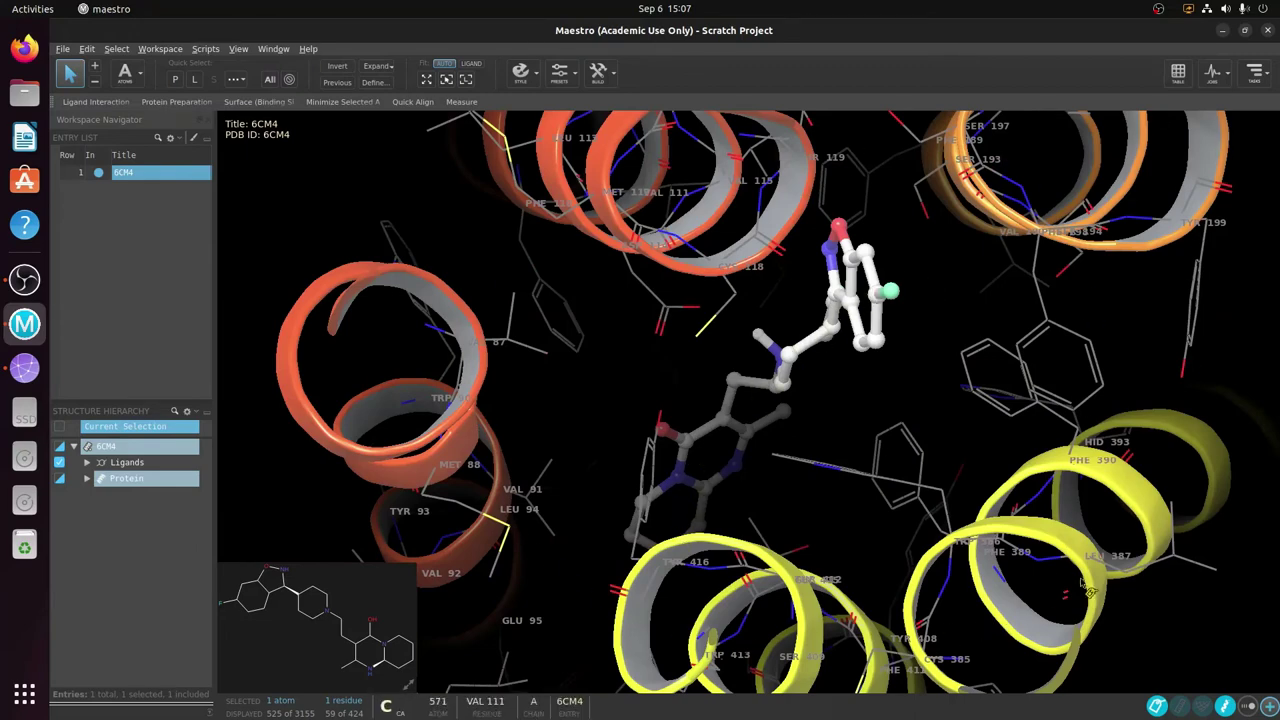
Open the Ligand Interaction Diagram, ticking 'Do not show again' on the welcome tips.
left_click(97, 102)
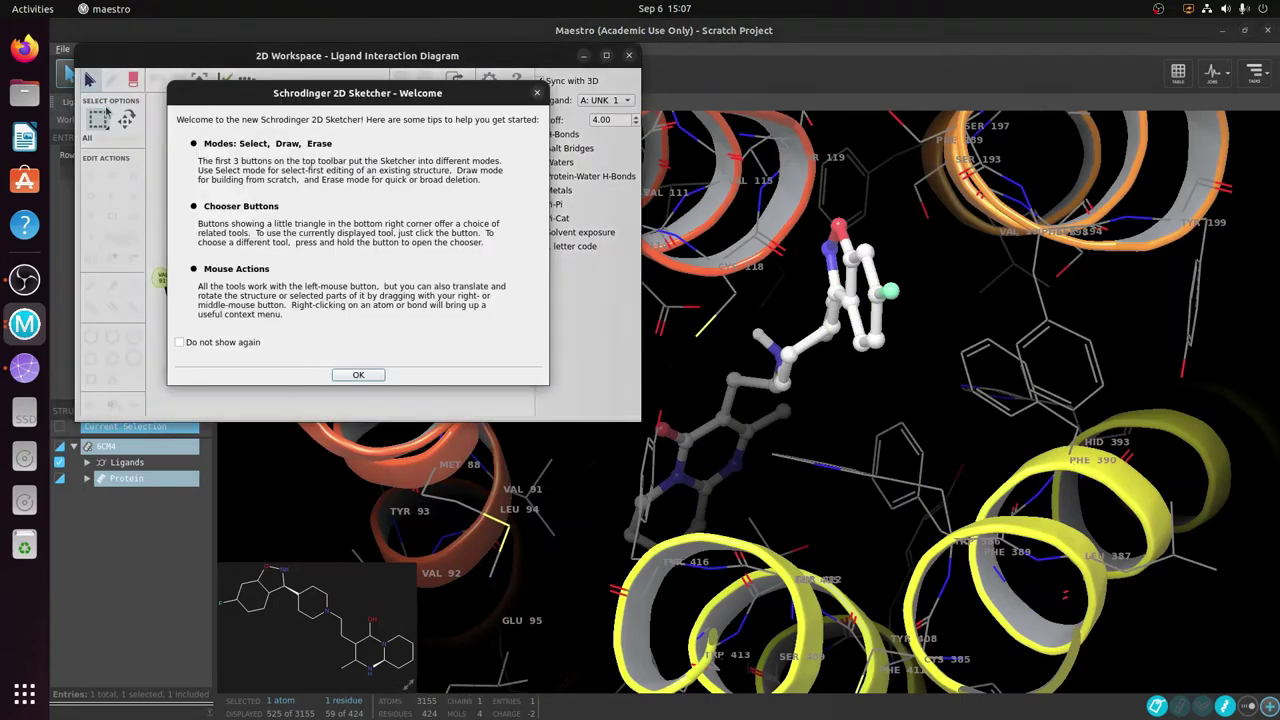
left_click(180, 343)
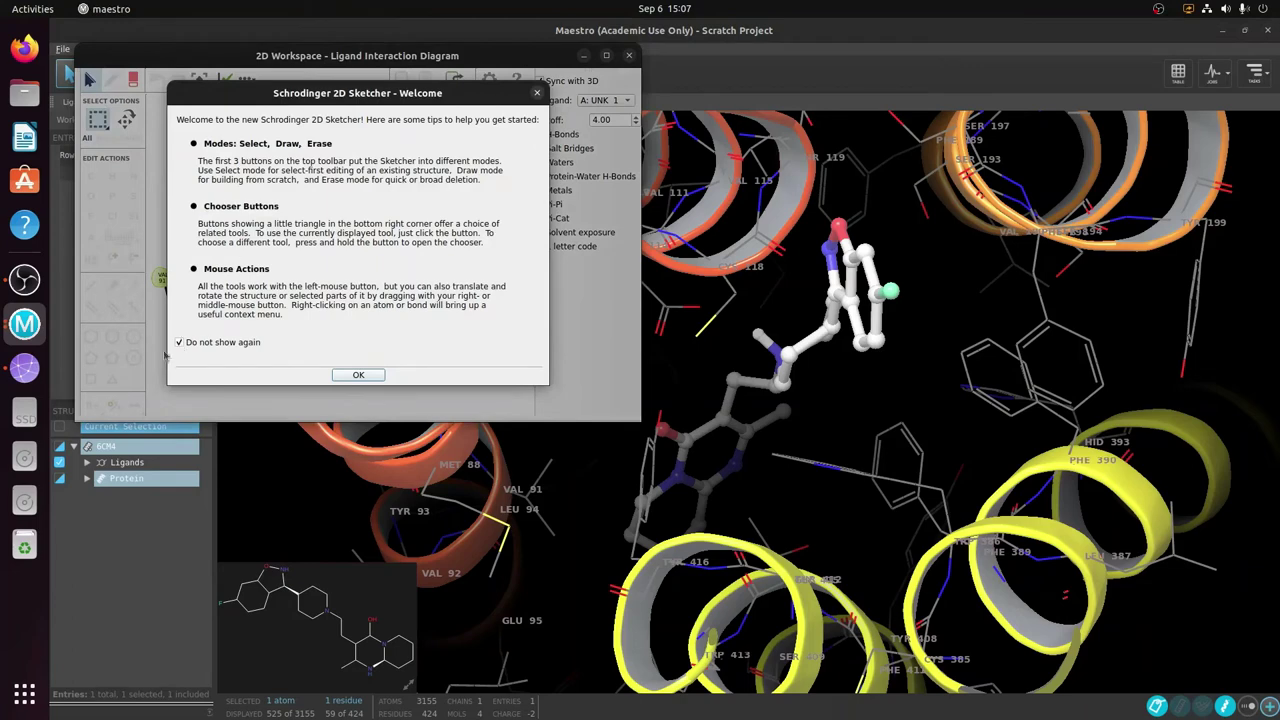
left_click(359, 375)
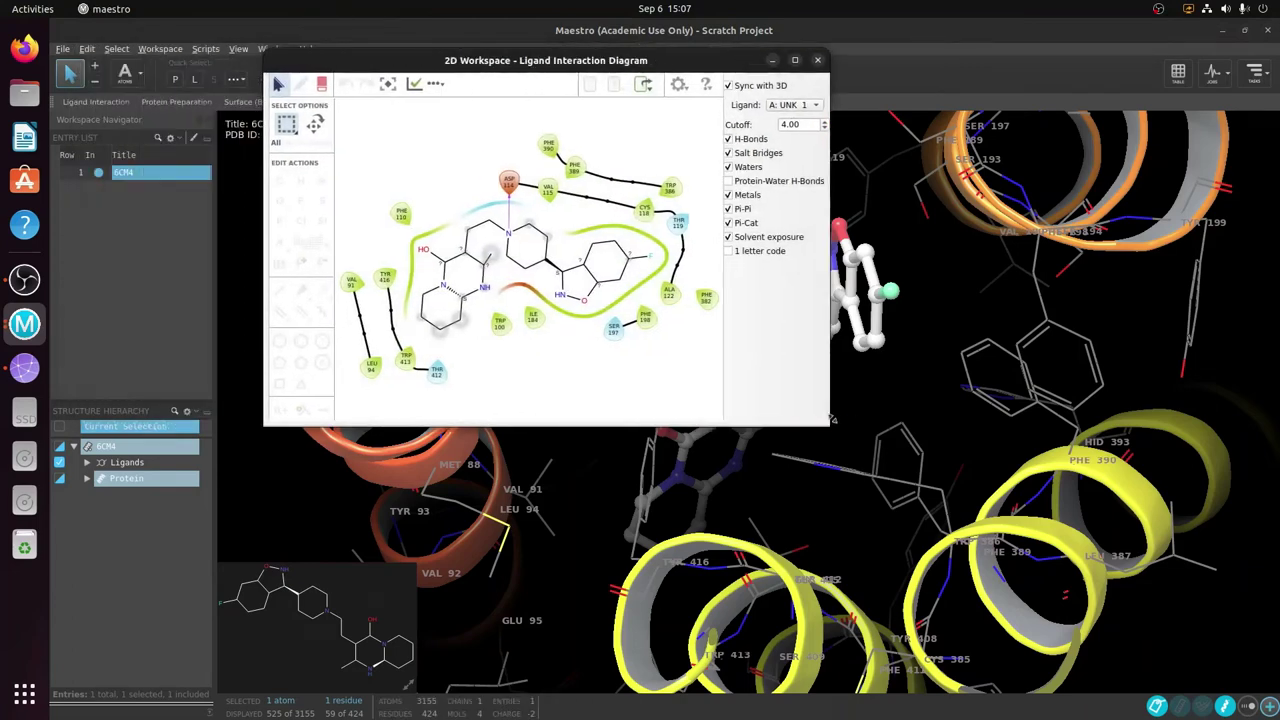
Enlarge the diagram, show the LID Legend, then minimise the diagram window.
left_click_drag(826, 420, 1100, 578)
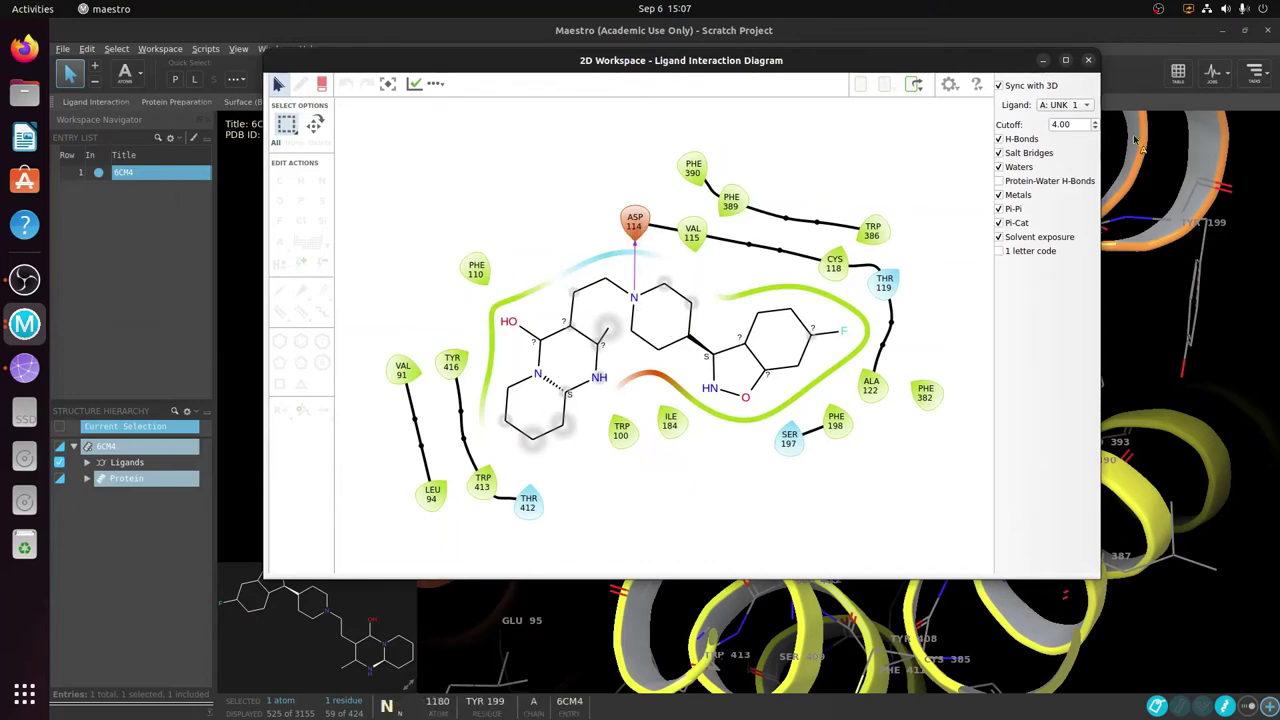
left_click(950, 85)
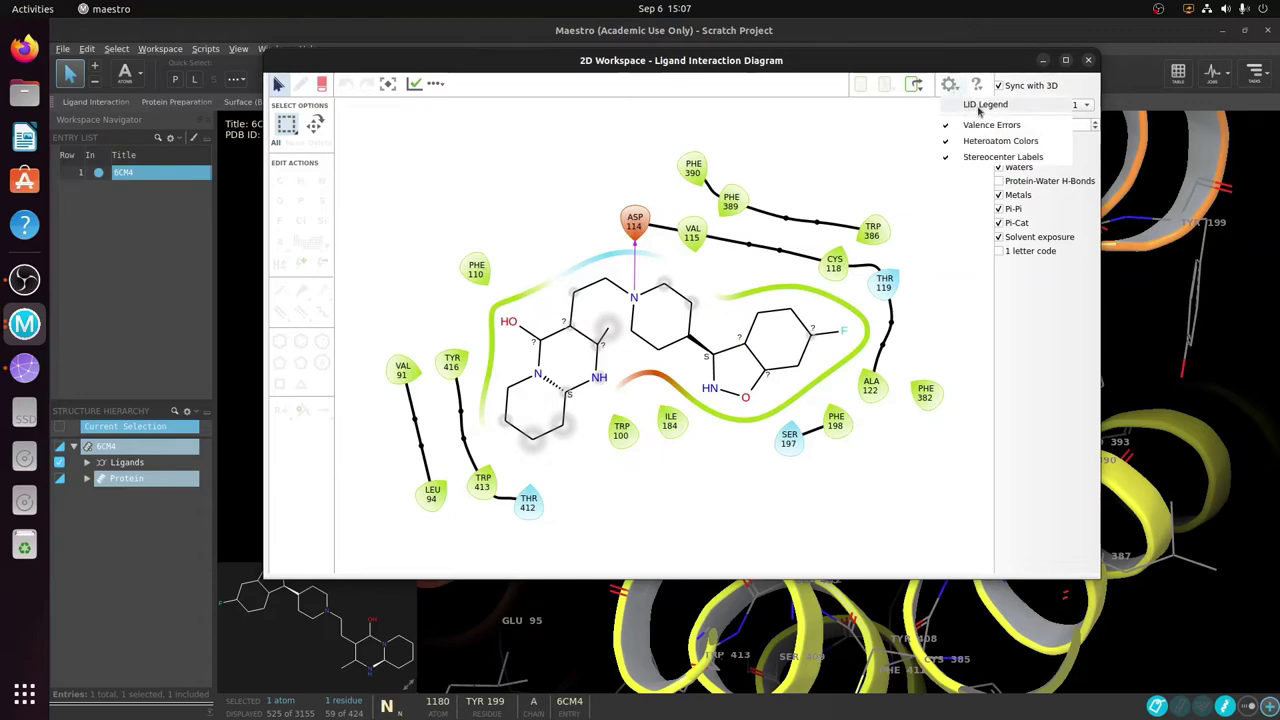
left_click(978, 108)
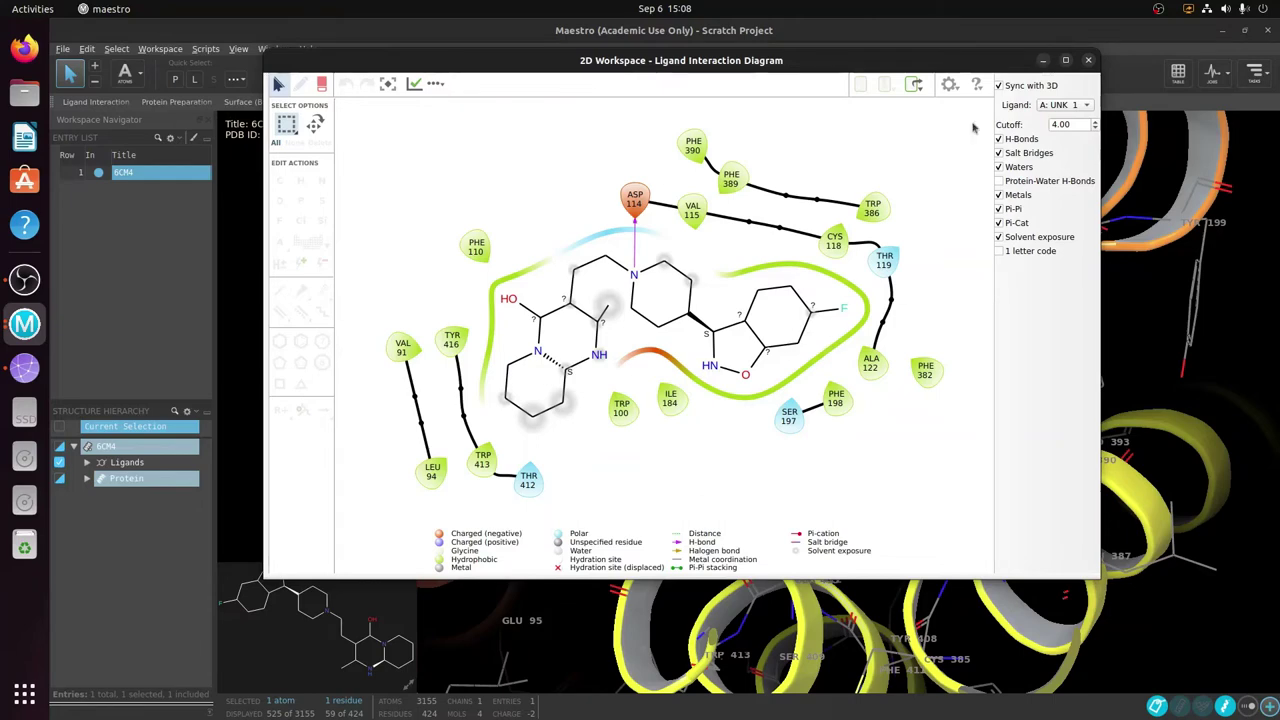
left_click(1043, 60)
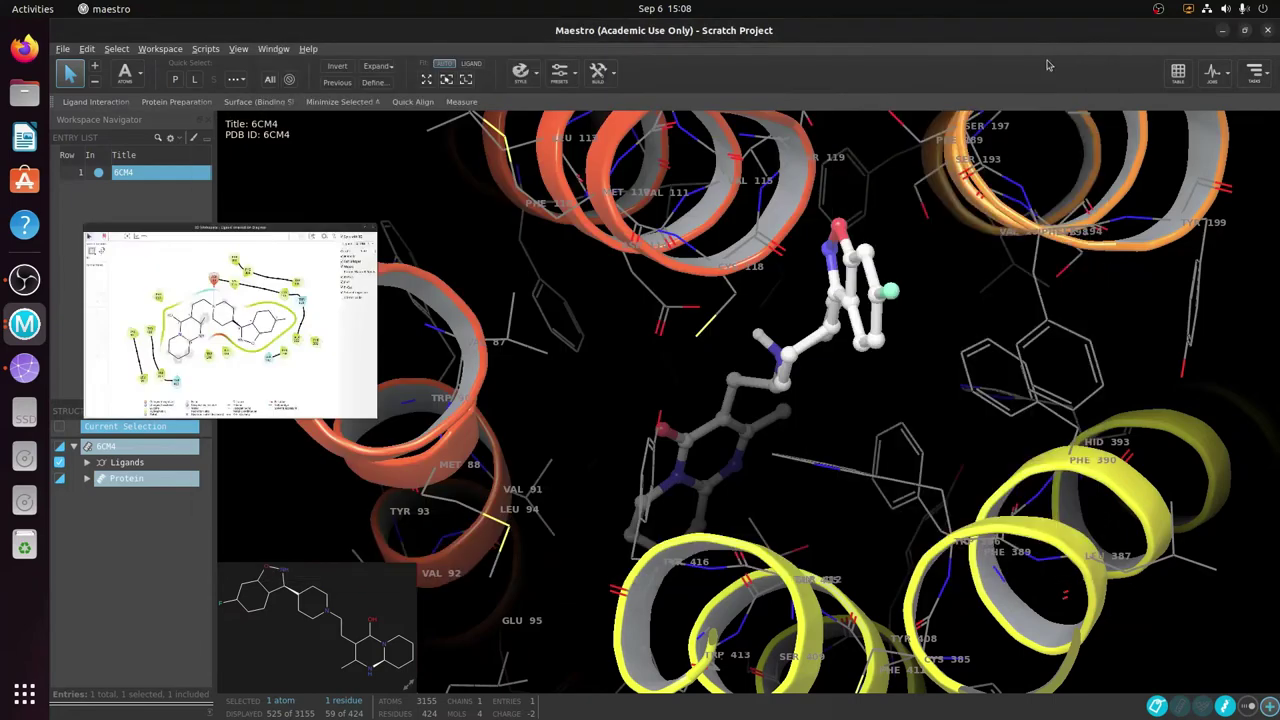
Open wang2018.pdf full-screen and highlight 'D2 dopamine receptor' in its title.
left_click(1222, 30)
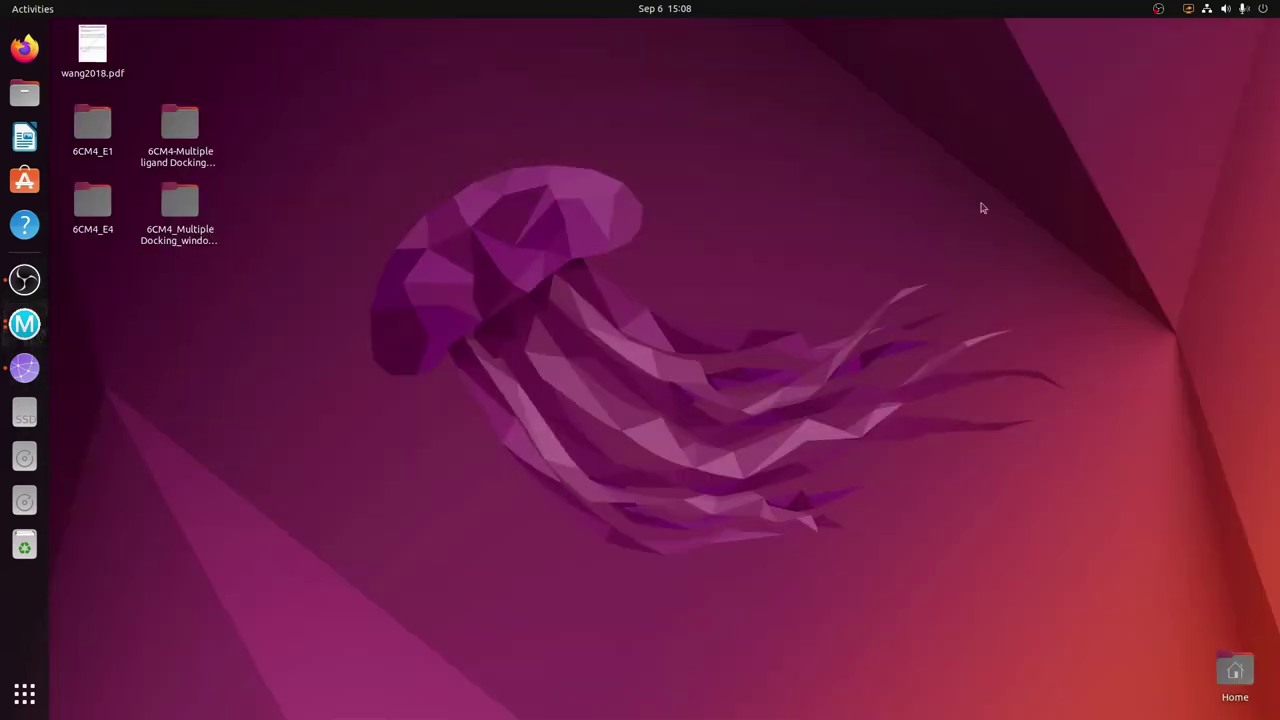
double_click(87, 52)
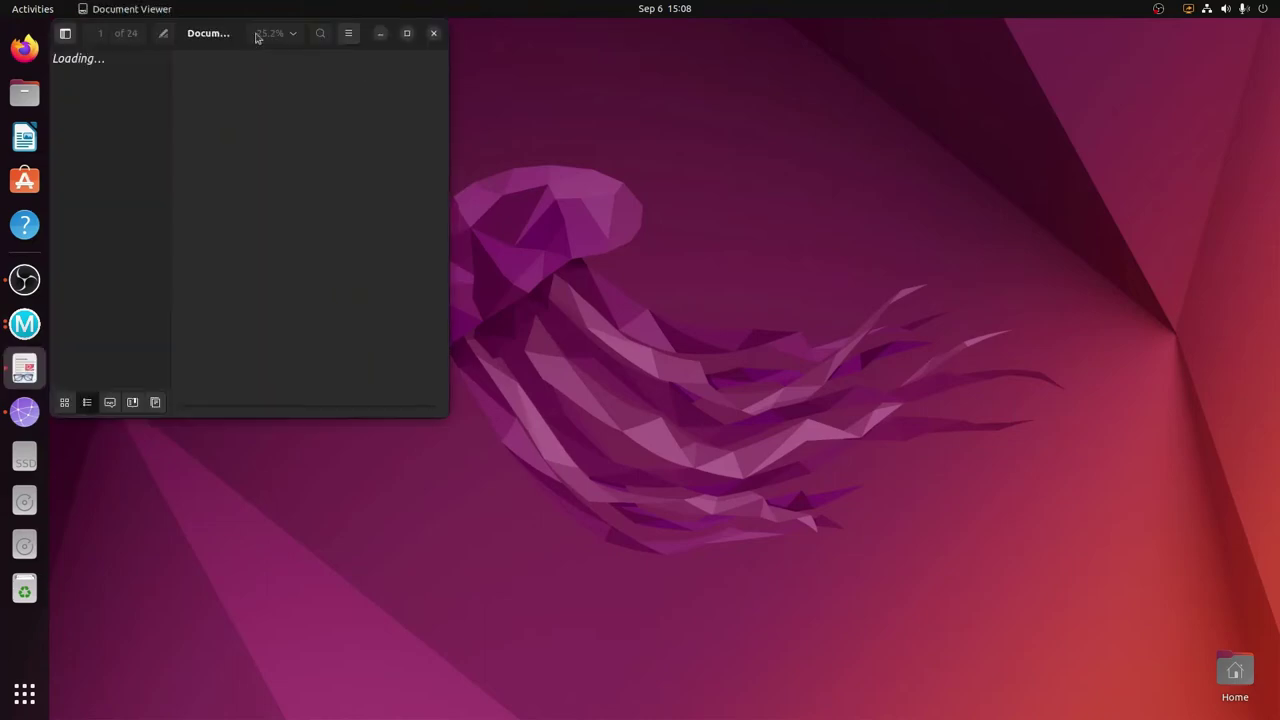
left_click(409, 32)
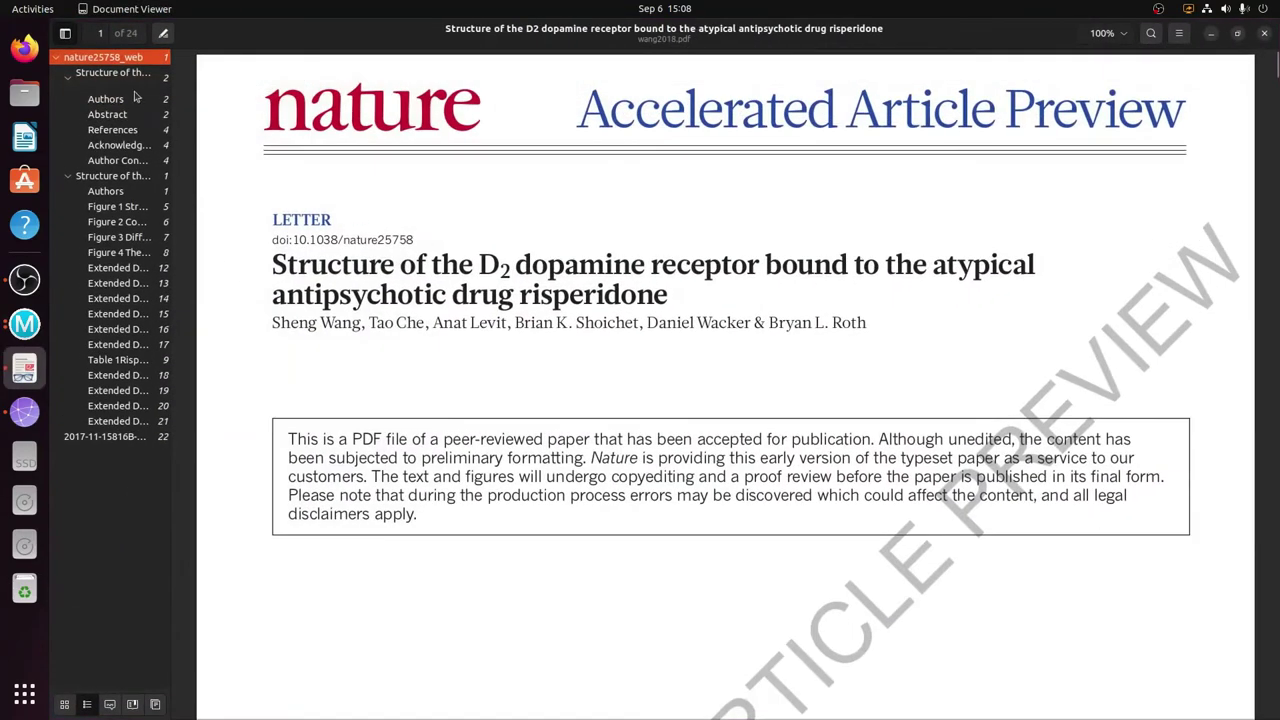
scroll(447, 209, "down", 1)
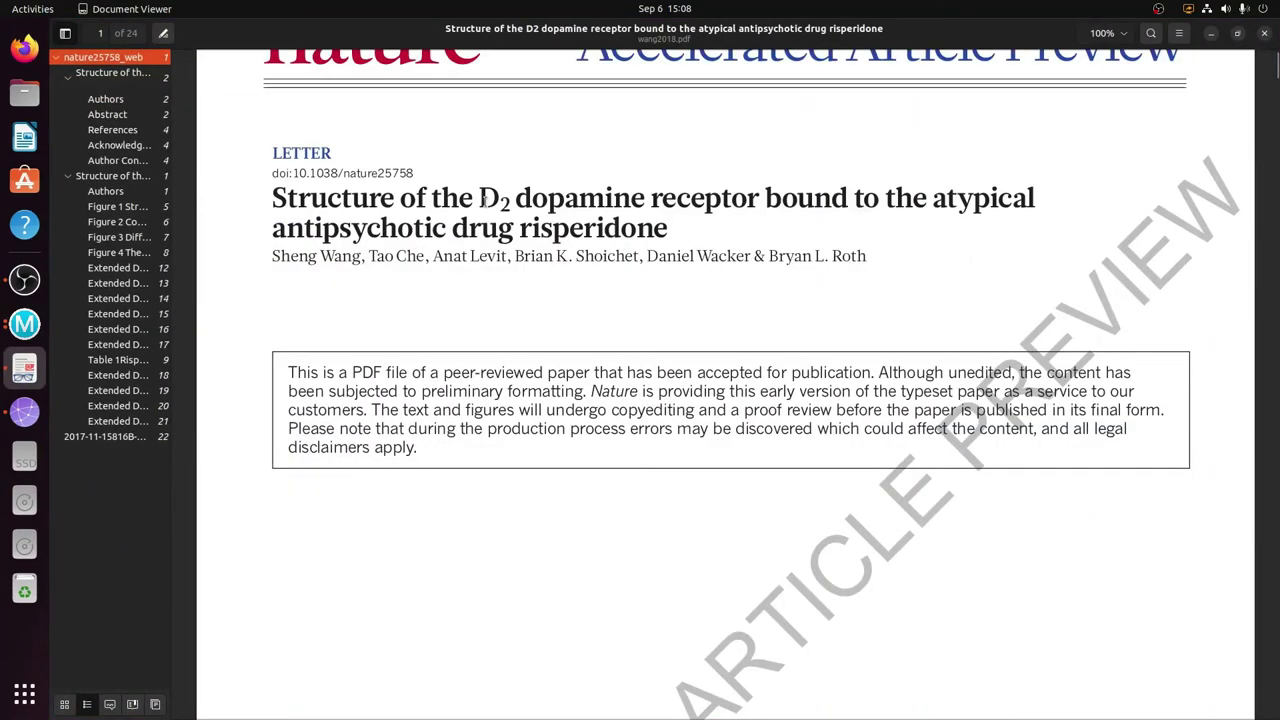
left_click_drag(519, 201, 518, 236)
Browse the paper's Figure 4, Table 1 and Extended Data pages, settling on Figure 2 on page 6.
scroll(761, 398, "down", 3)
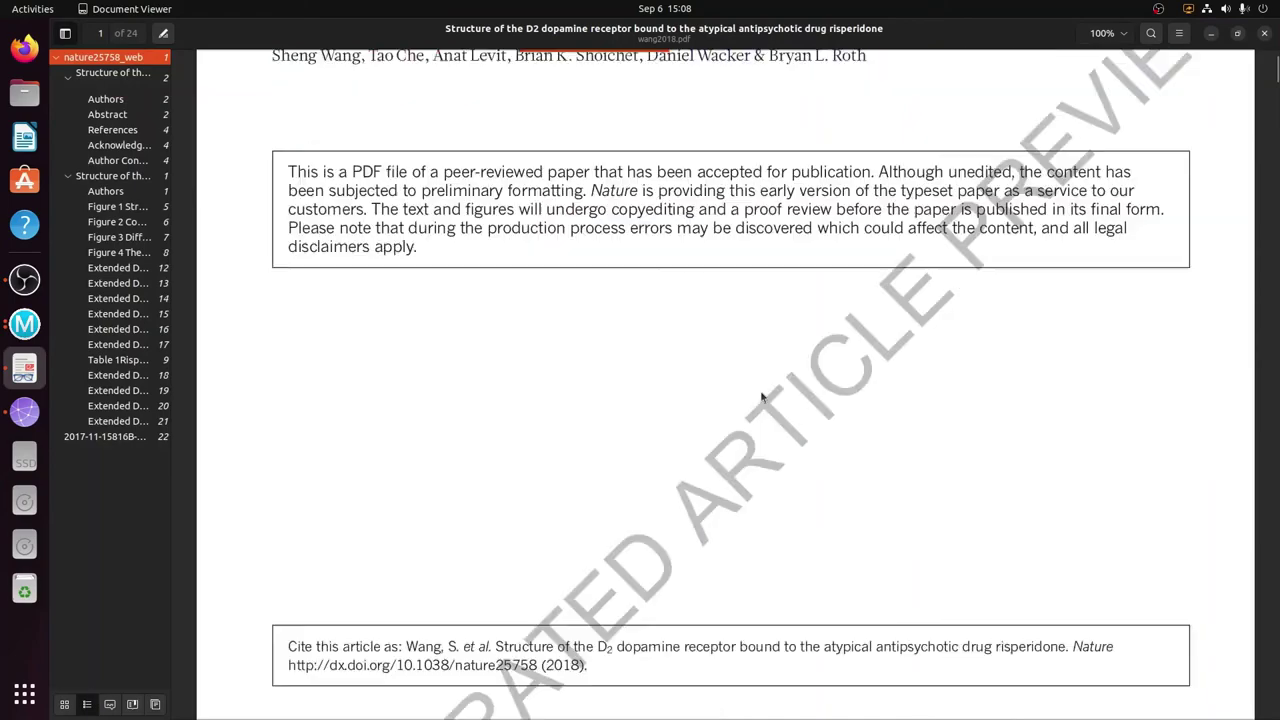
scroll(761, 398, "down", 10)
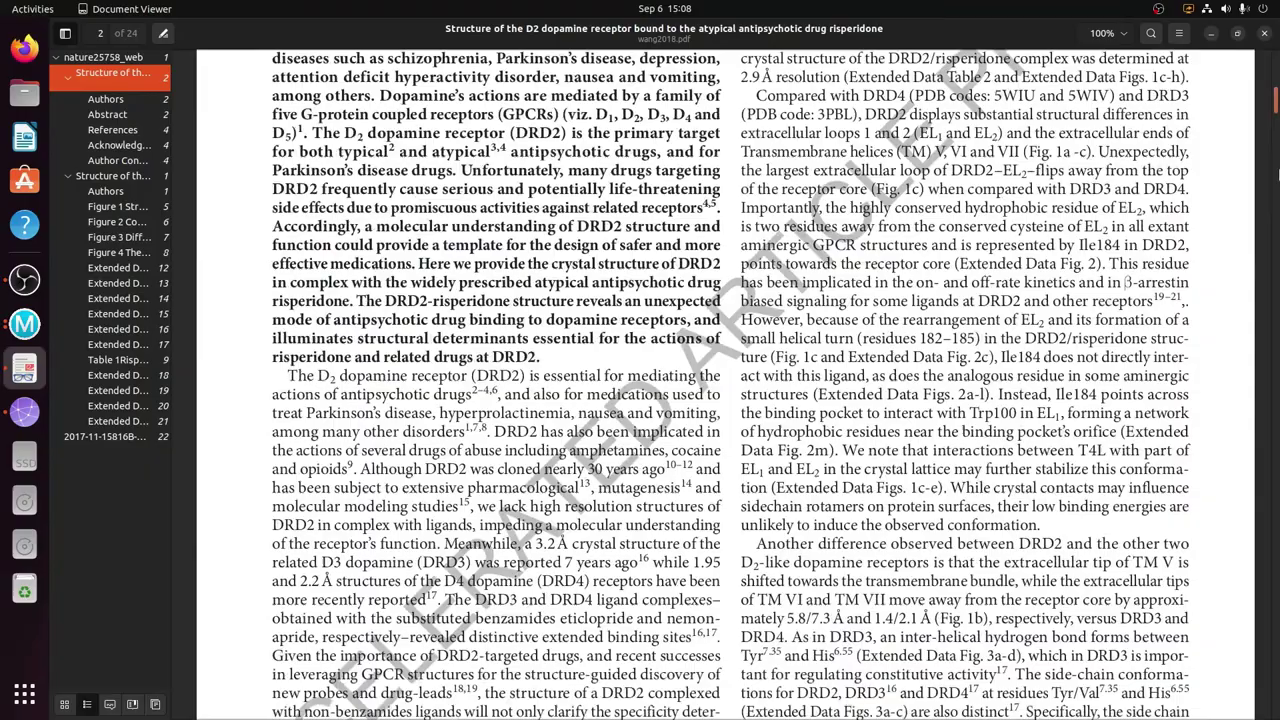
left_click(115, 252)
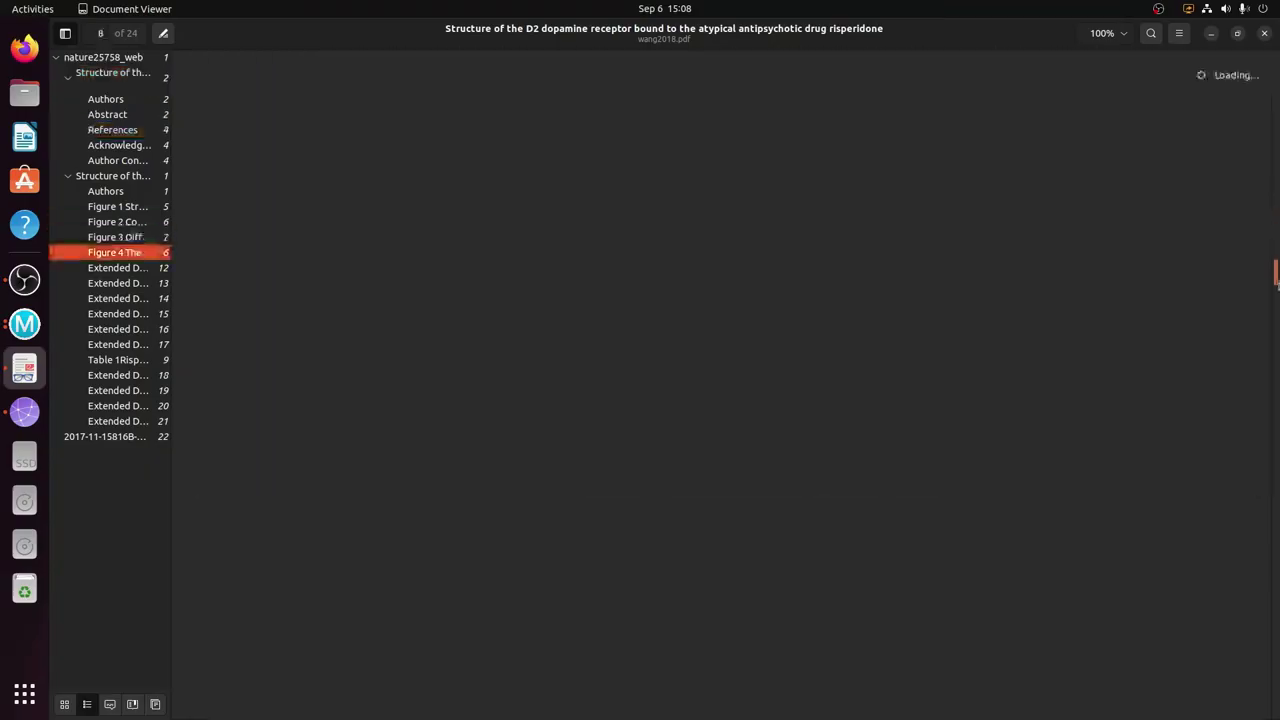
left_click(115, 359)
left_click(117, 268)
left_click(117, 375)
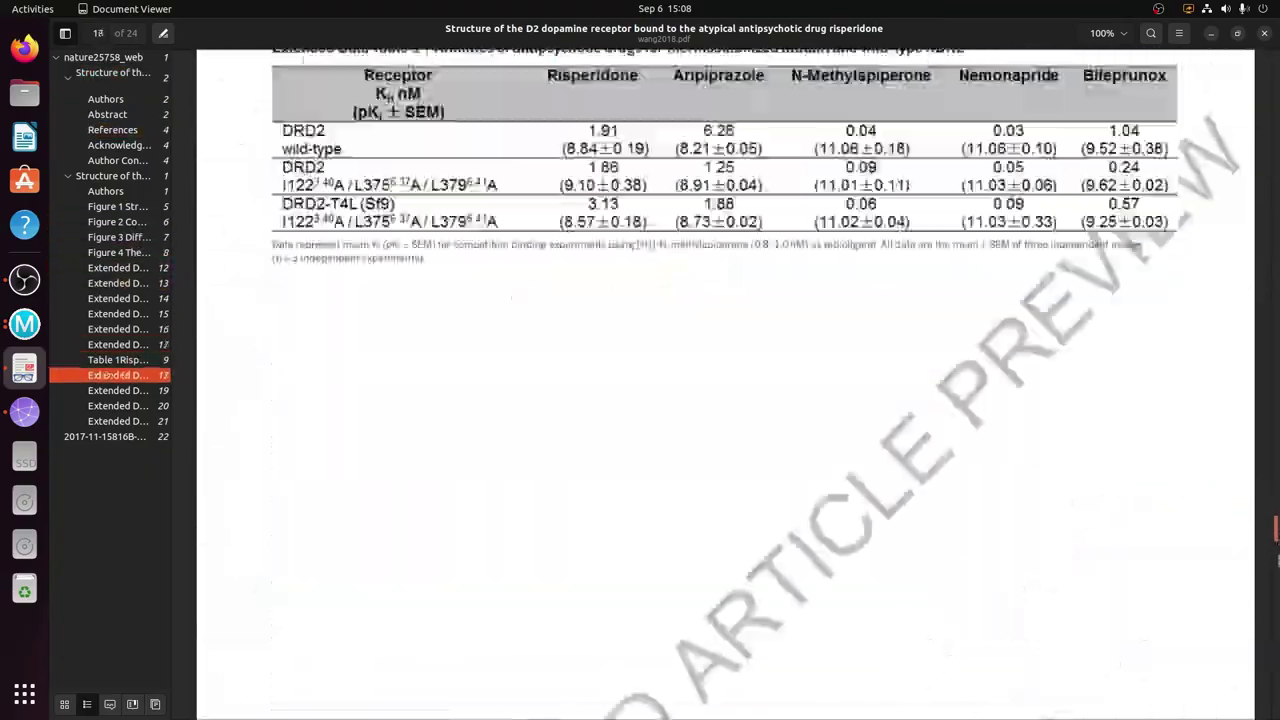
left_click(117, 298)
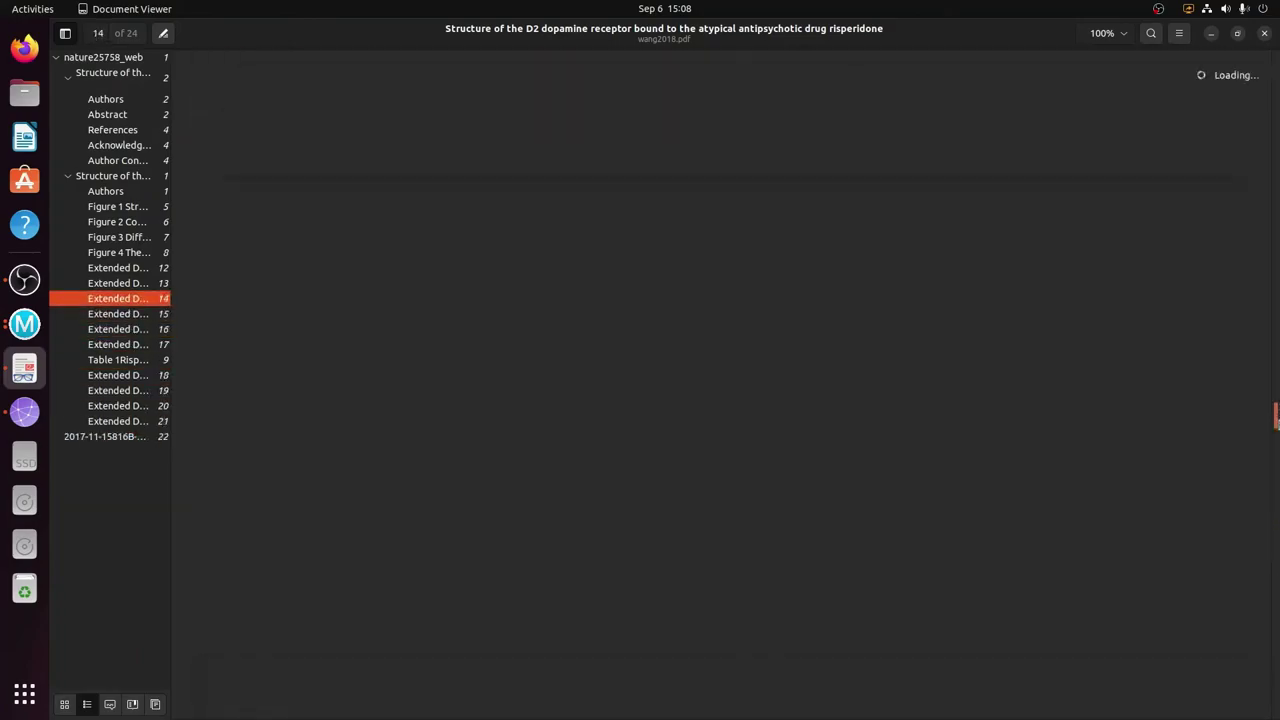
scroll(828, 400, "up", 15)
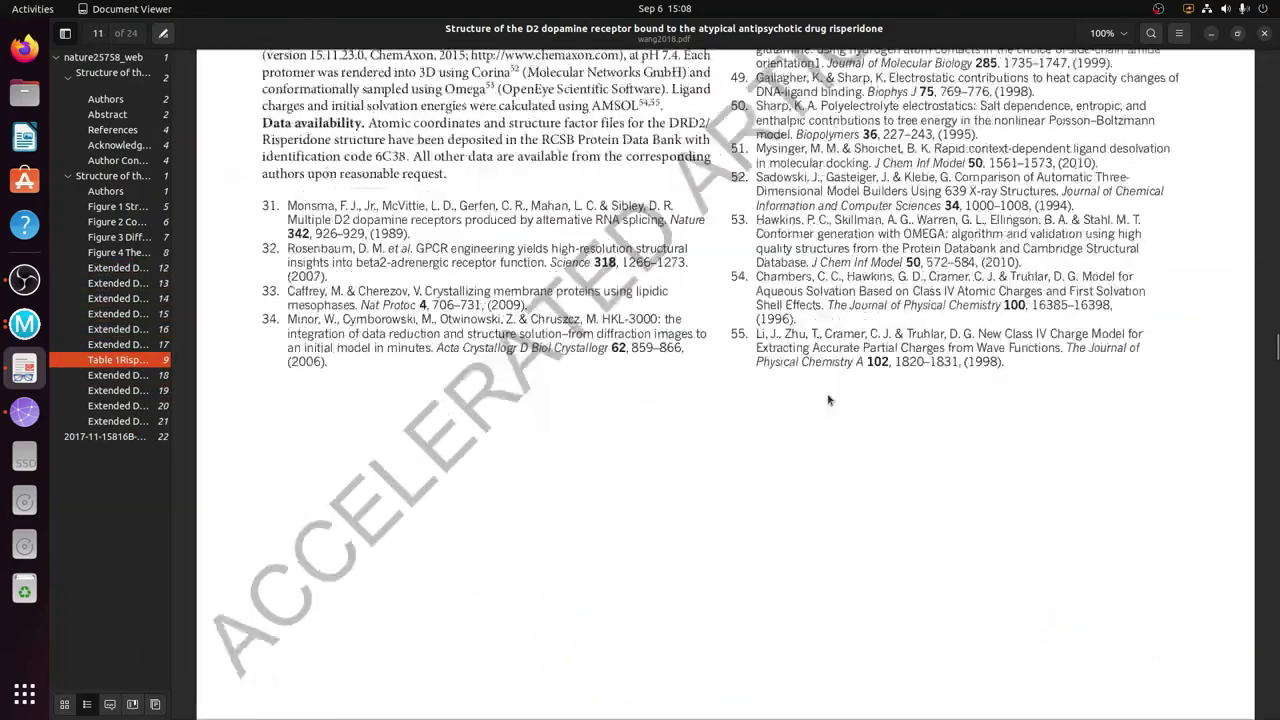
scroll(828, 400, "up", 3)
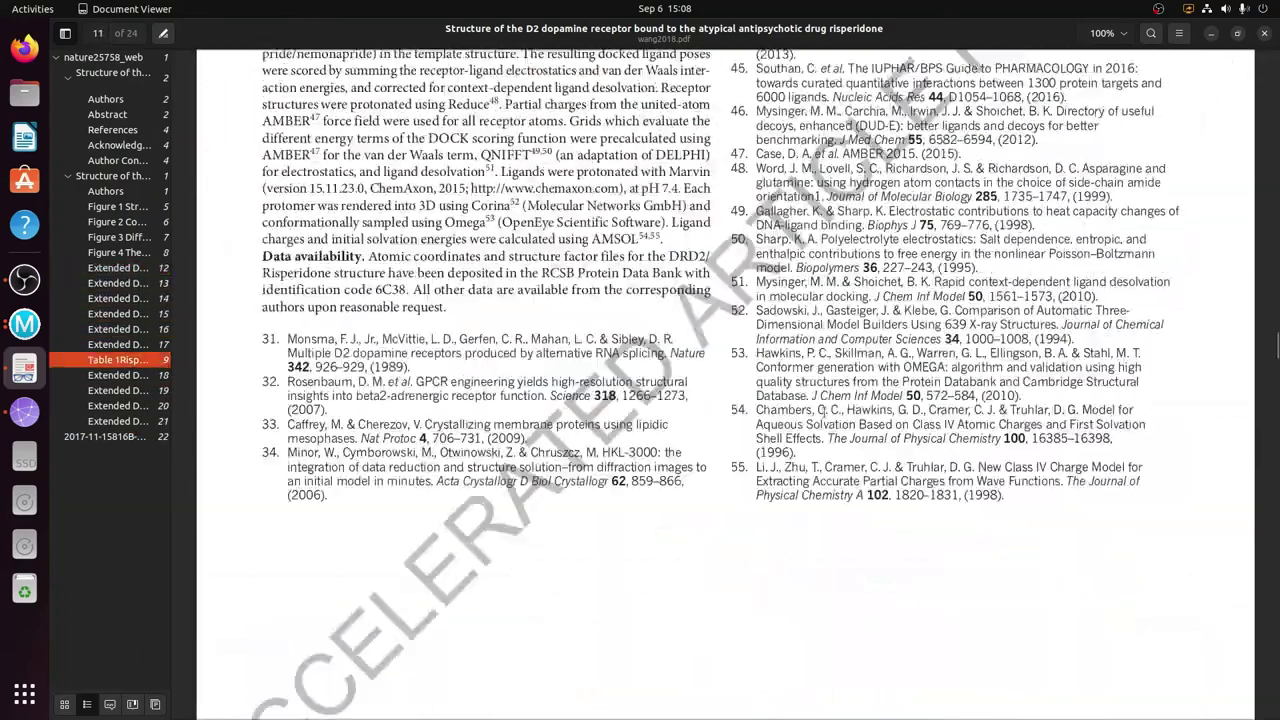
scroll(826, 418, "up", 10)
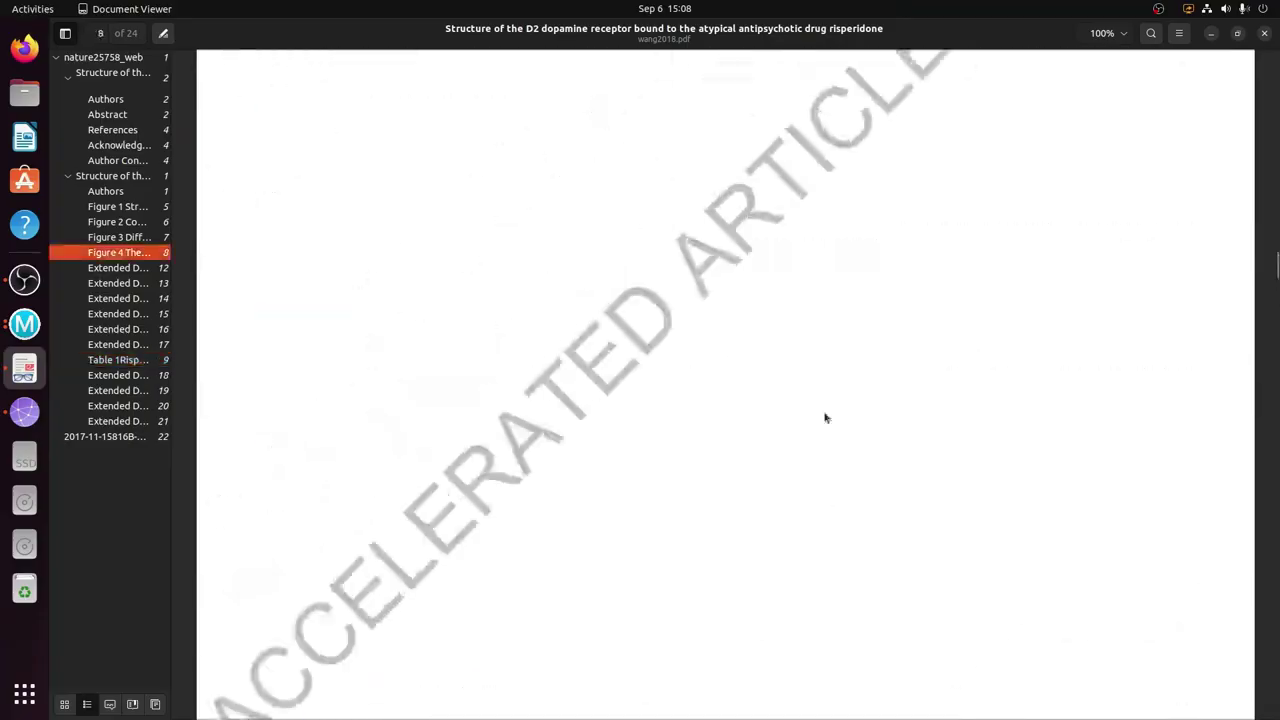
scroll(826, 418, "up", 10)
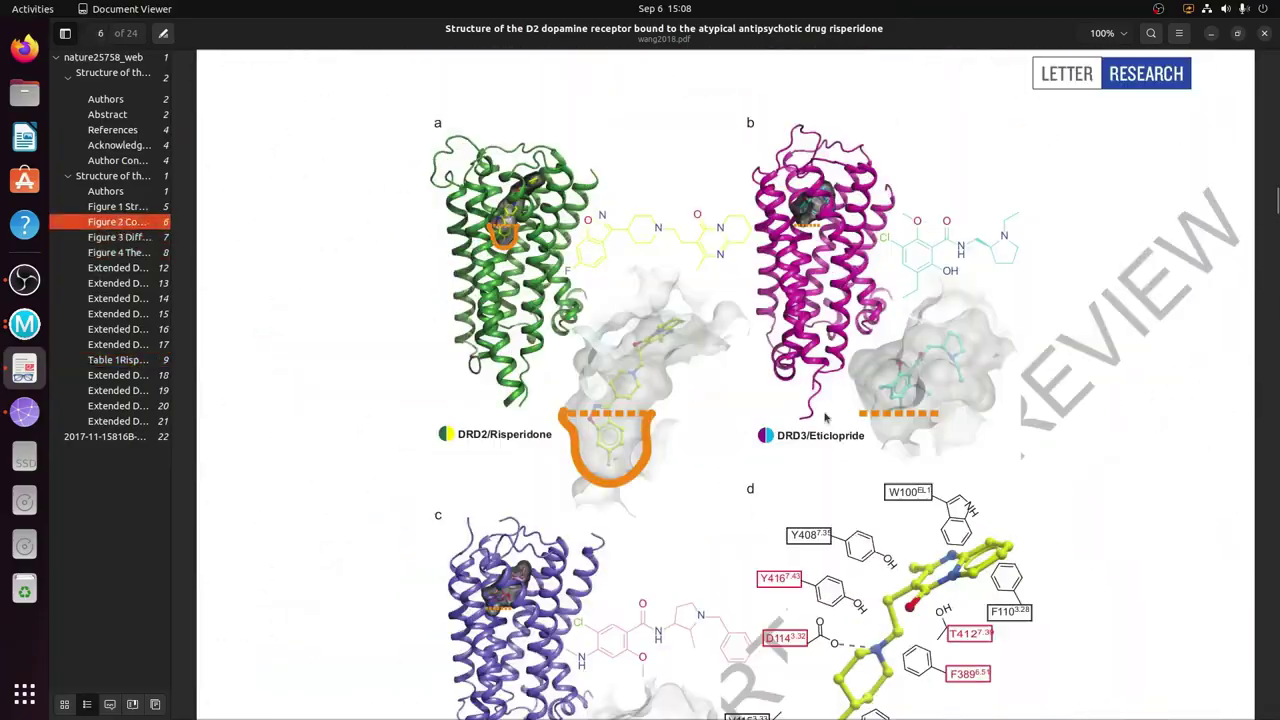
scroll(834, 327, "down", 5)
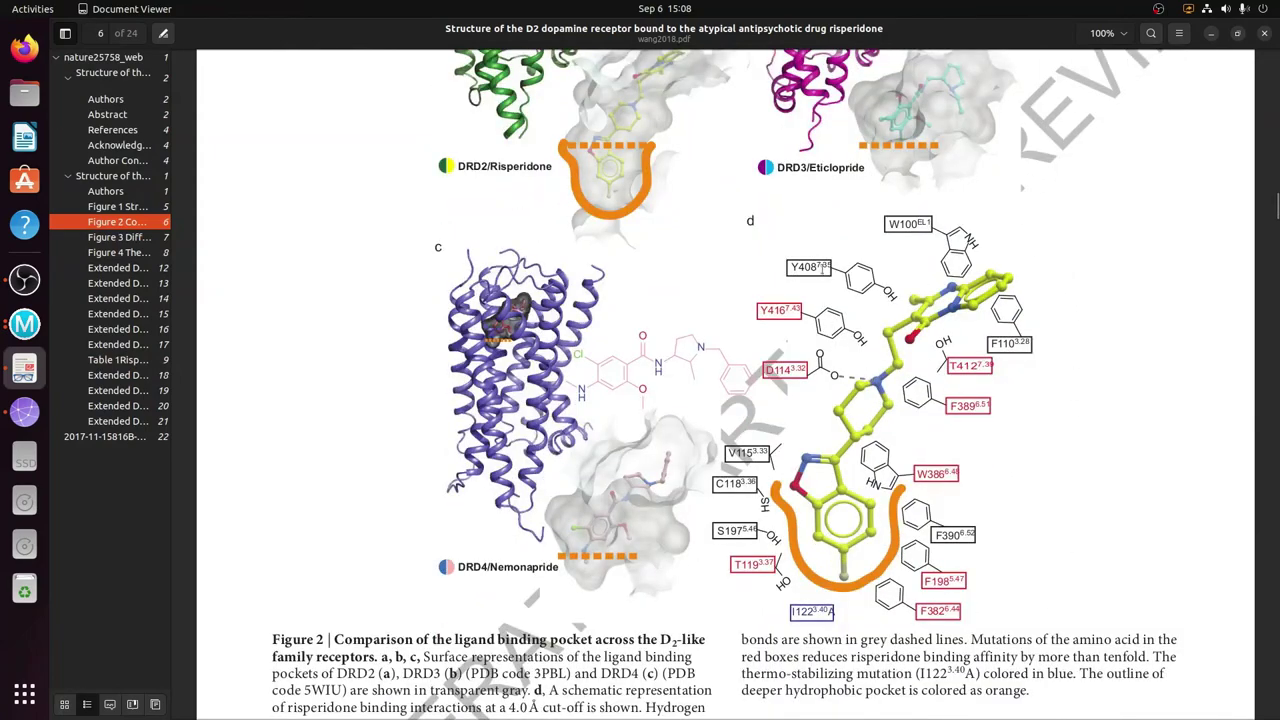
scroll(1028, 390, "up", 1)
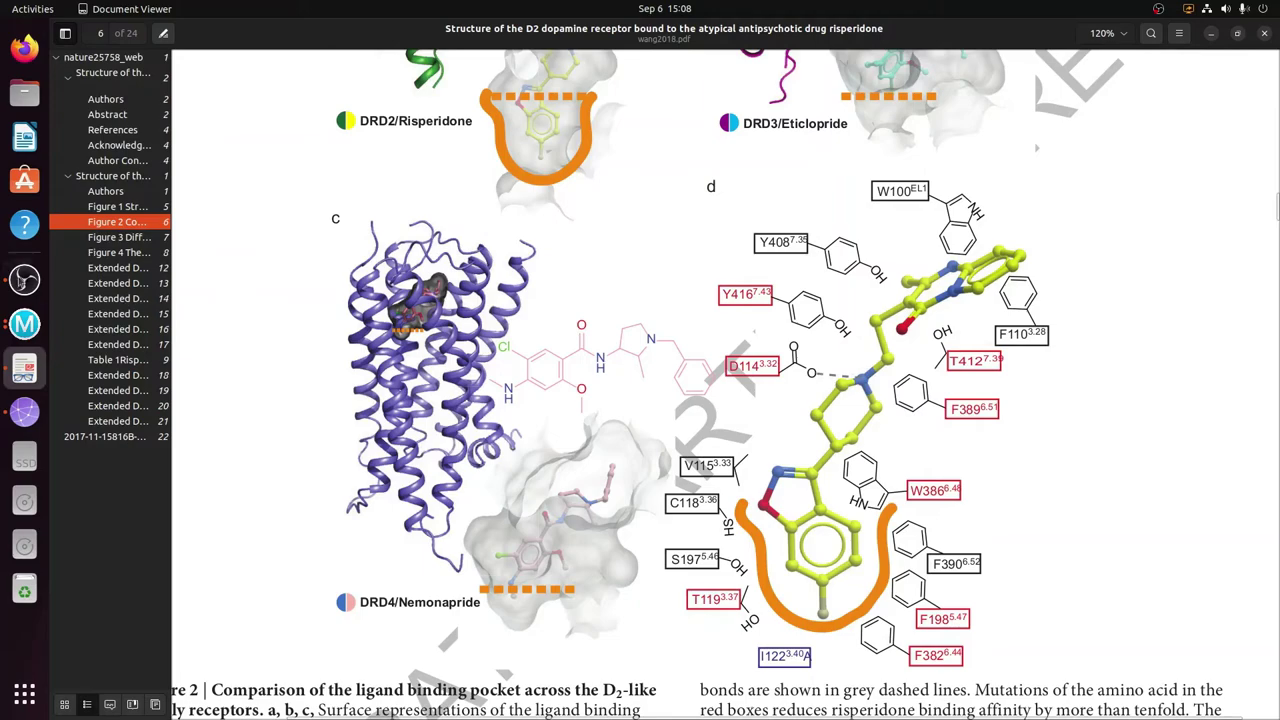
Bring the Ligand Interaction Diagram beside the paper, resized and moved to the upper left.
left_click(25, 323)
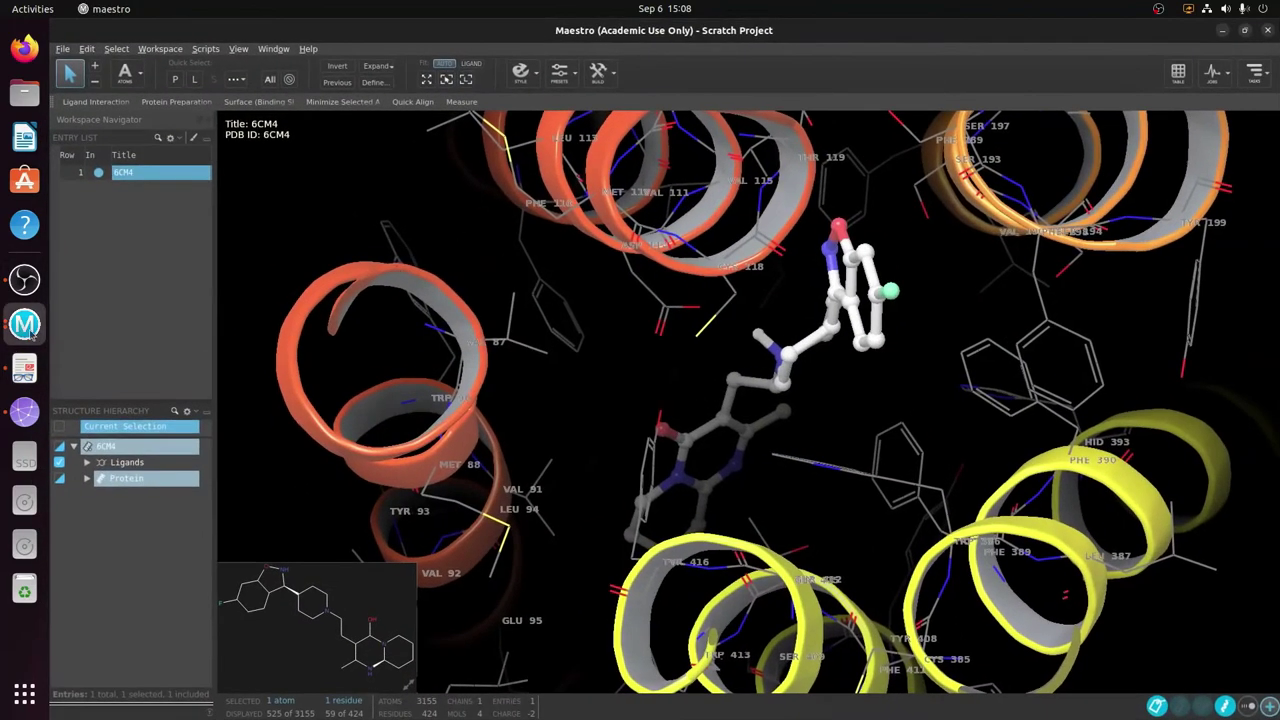
left_click(25, 323)
left_click(140, 370)
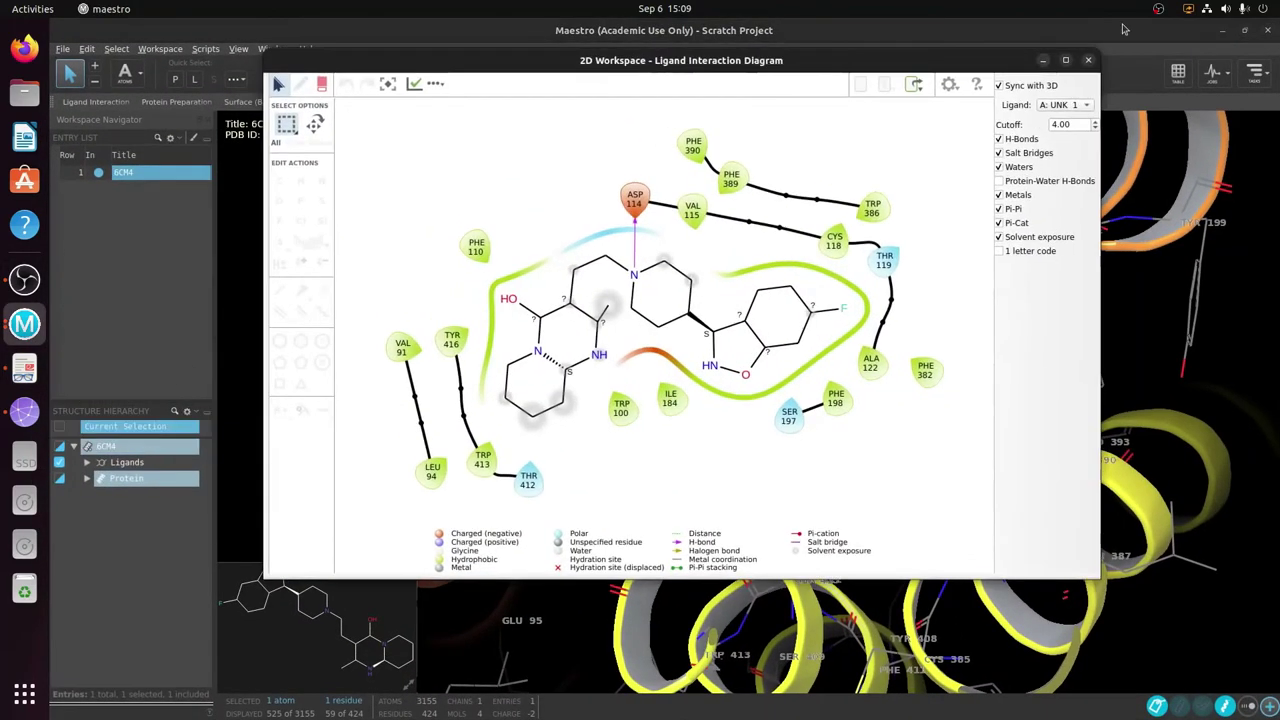
left_click(1223, 31)
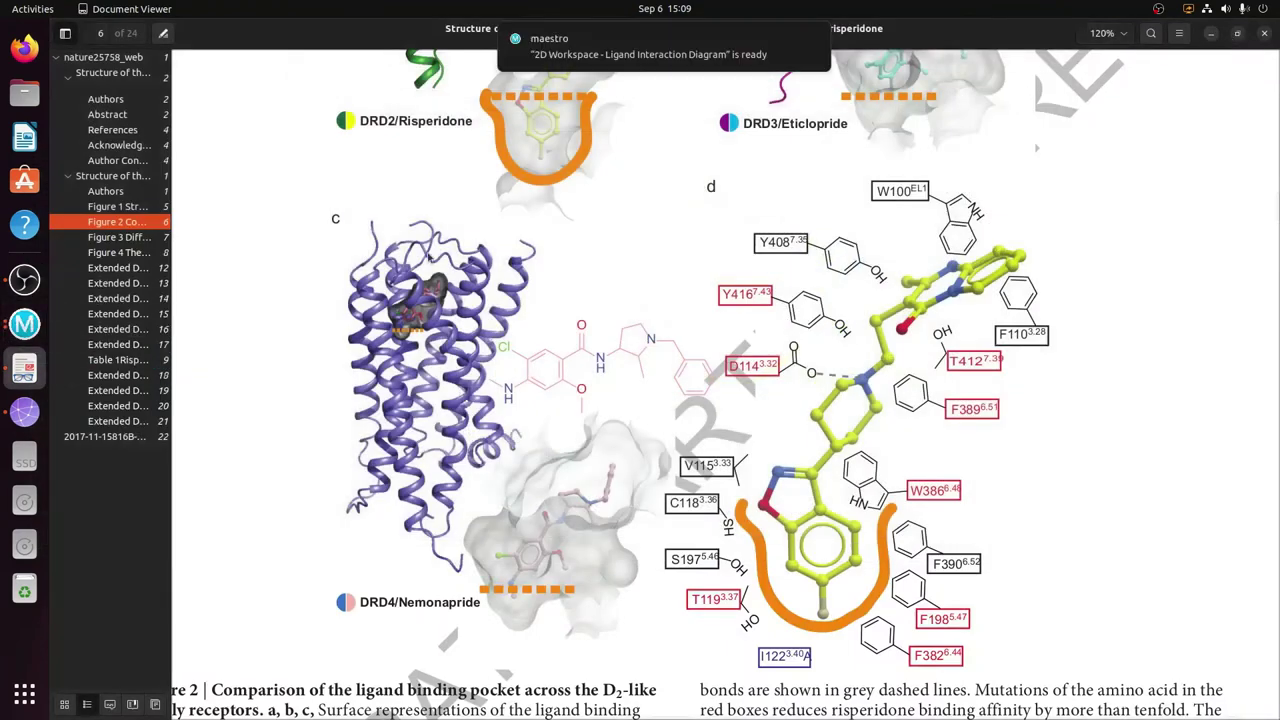
left_click(25, 323)
left_click_drag(680, 54, 565, 88)
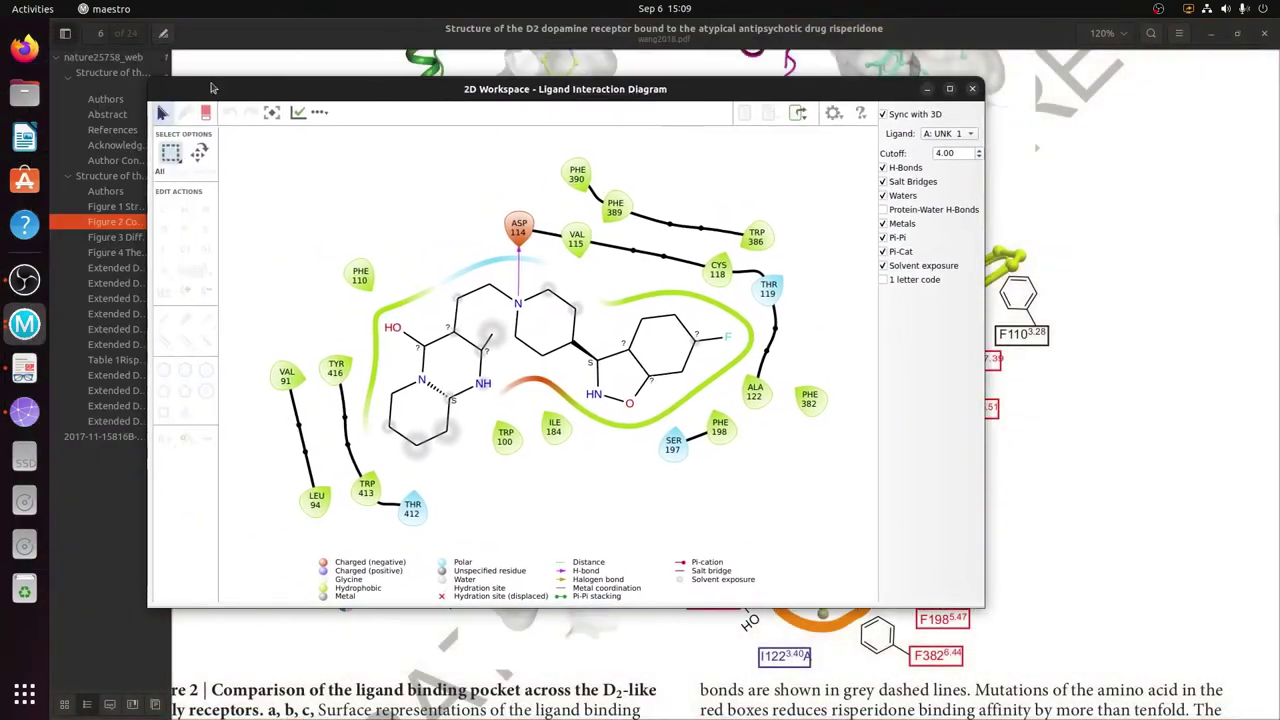
left_click_drag(154, 90, 498, 208)
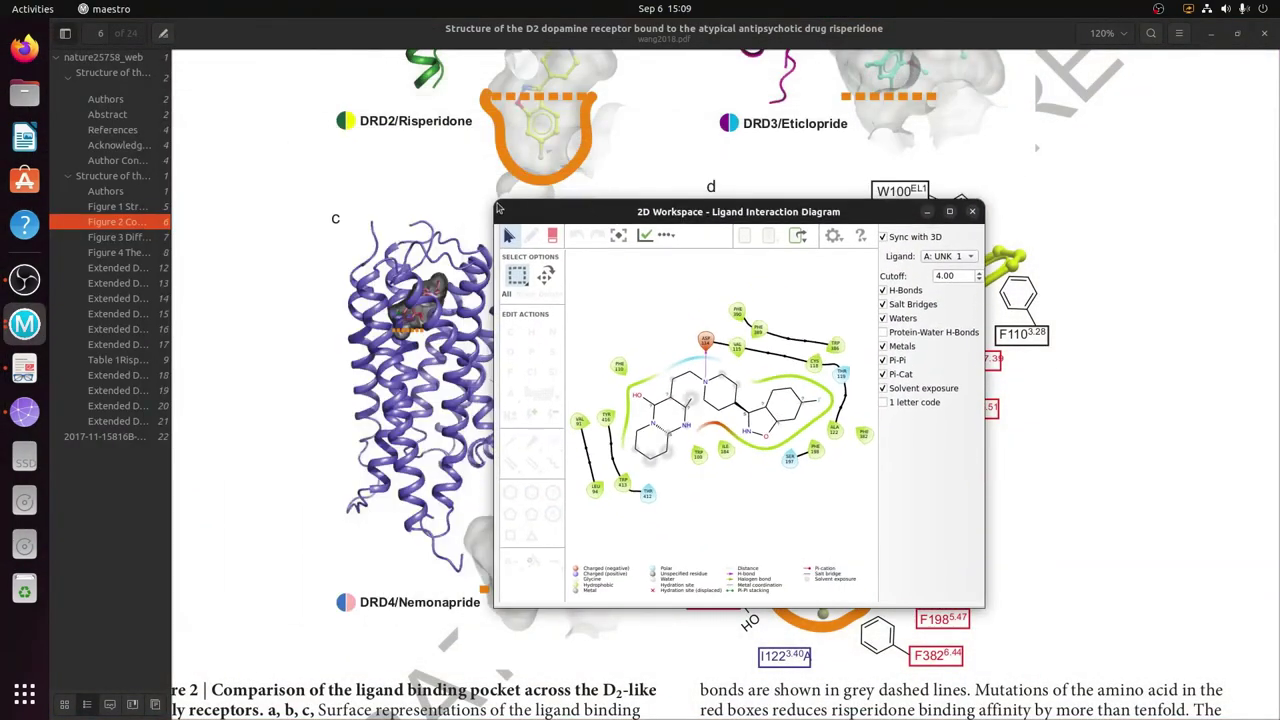
left_click_drag(633, 202, 208, 40)
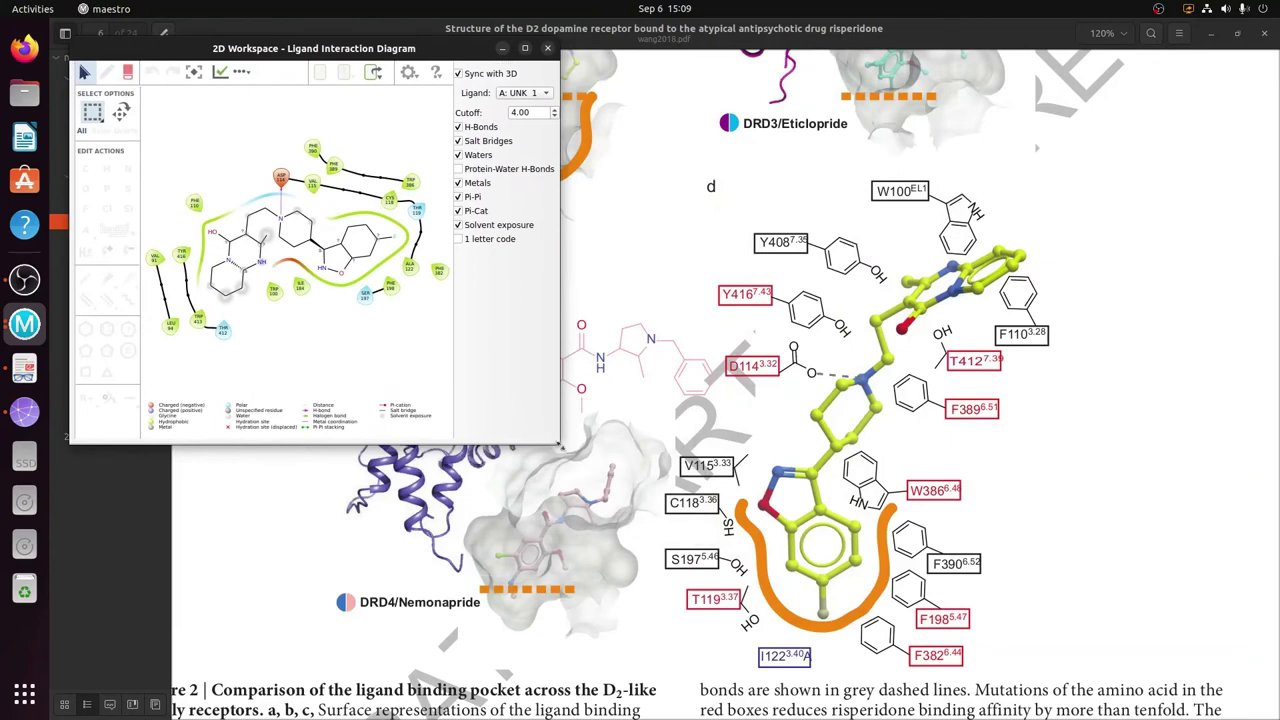
left_click_drag(562, 446, 661, 593)
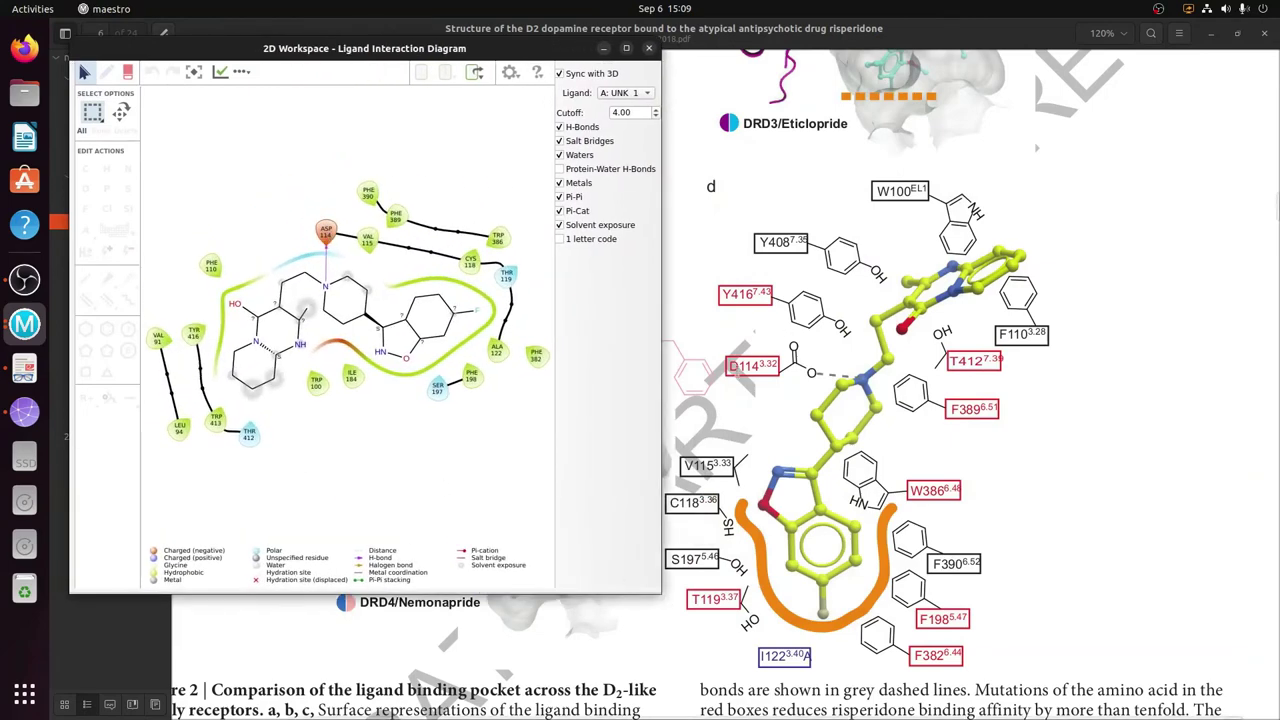
Switch the diagram's residue labels to one-letter codes, then close it.
left_click(561, 240)
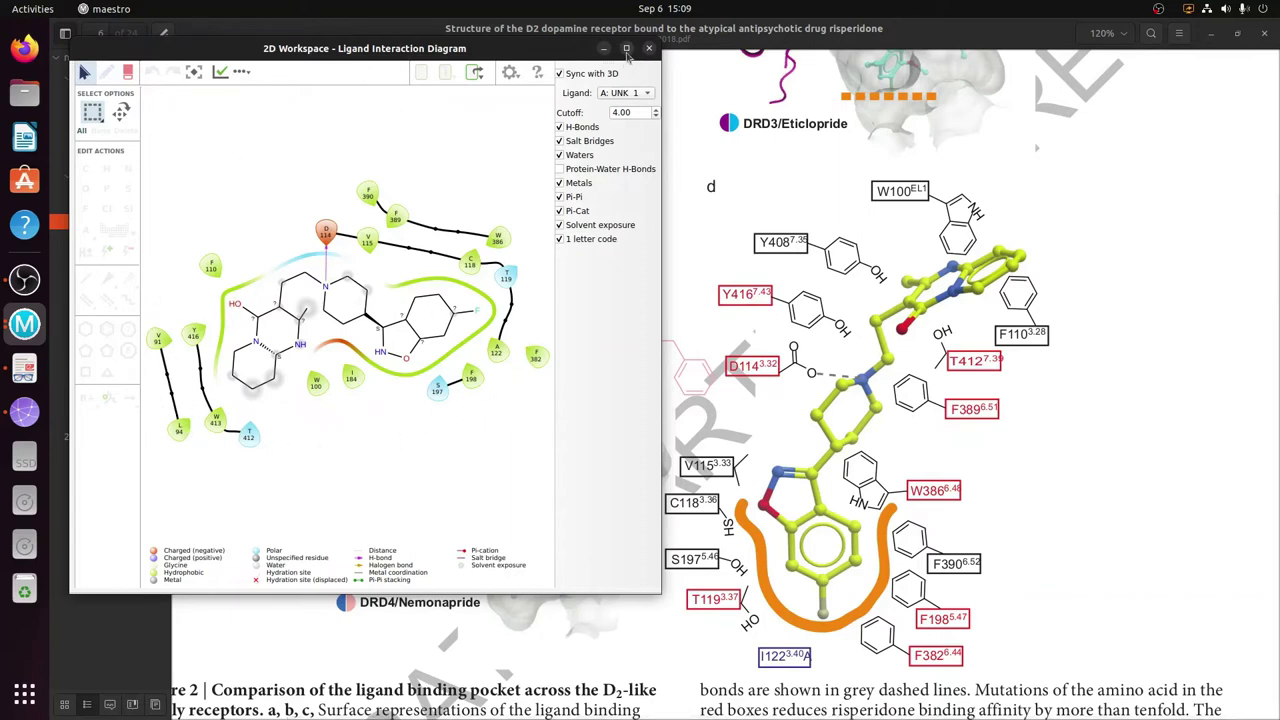
left_click_drag(465, 55, 698, 53)
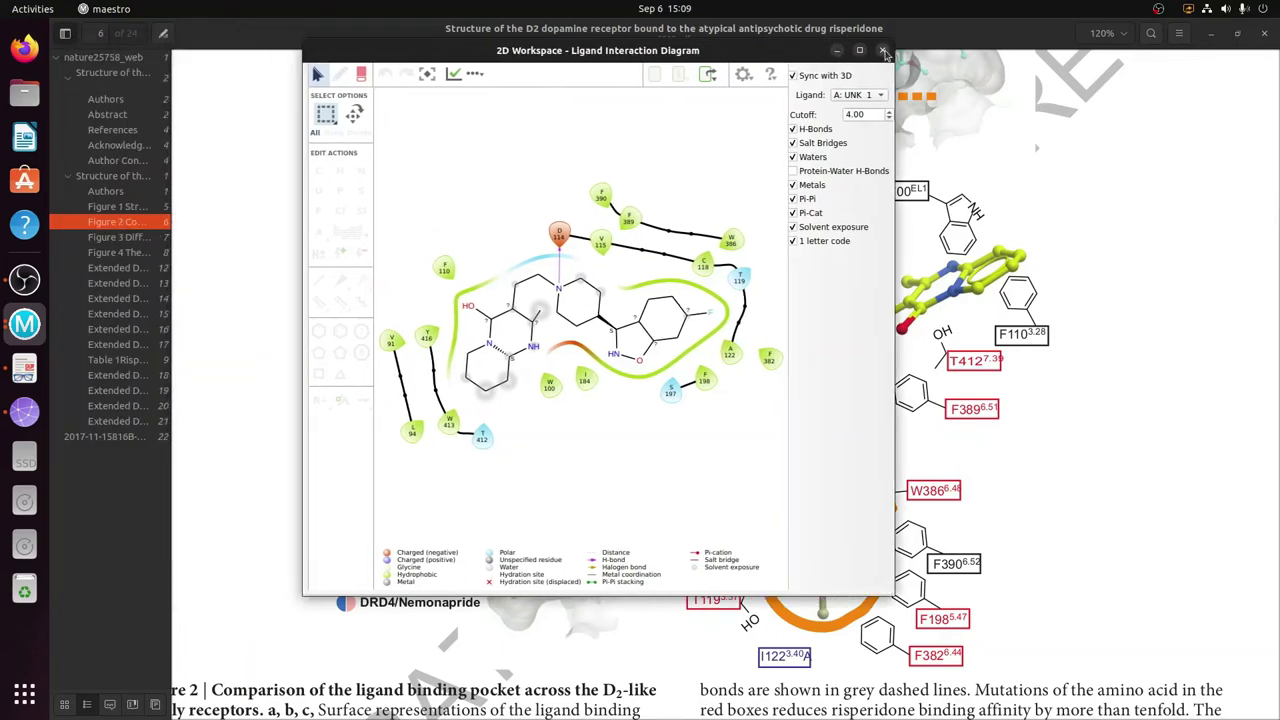
left_click(882, 51)
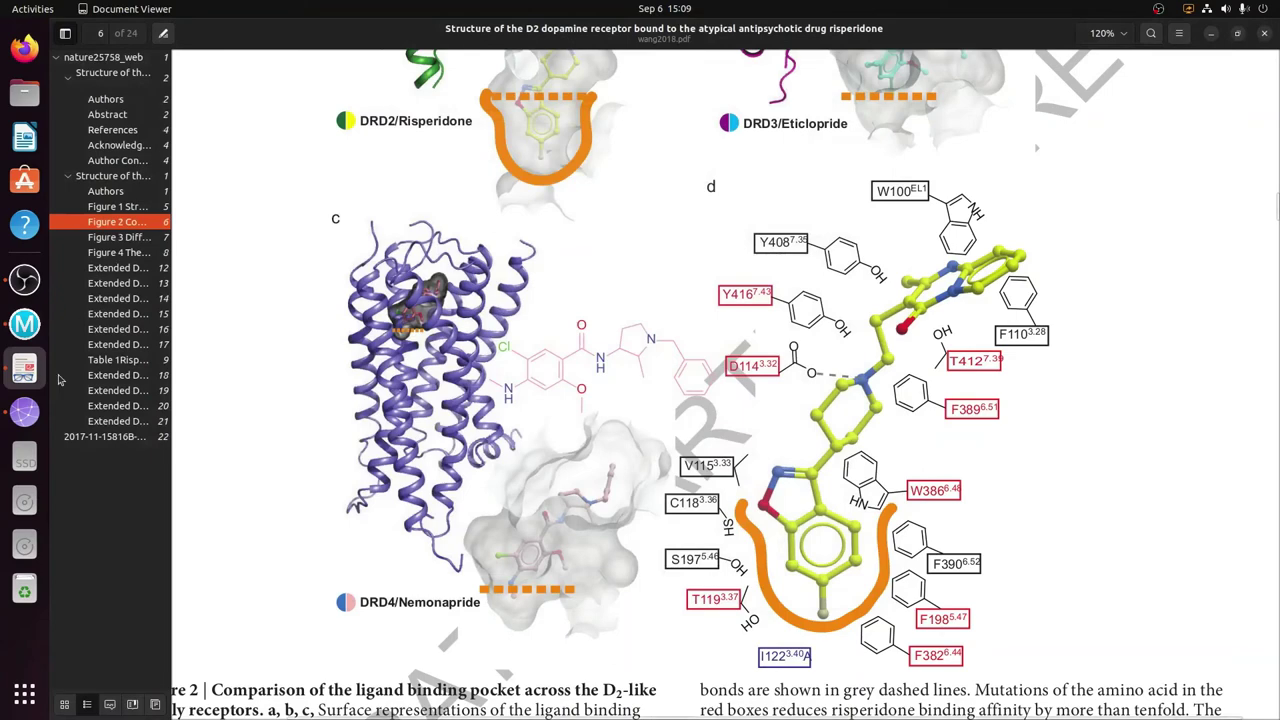
Close the paper's viewer and quit Maestro, discarding the scratch project.
left_click(1265, 36)
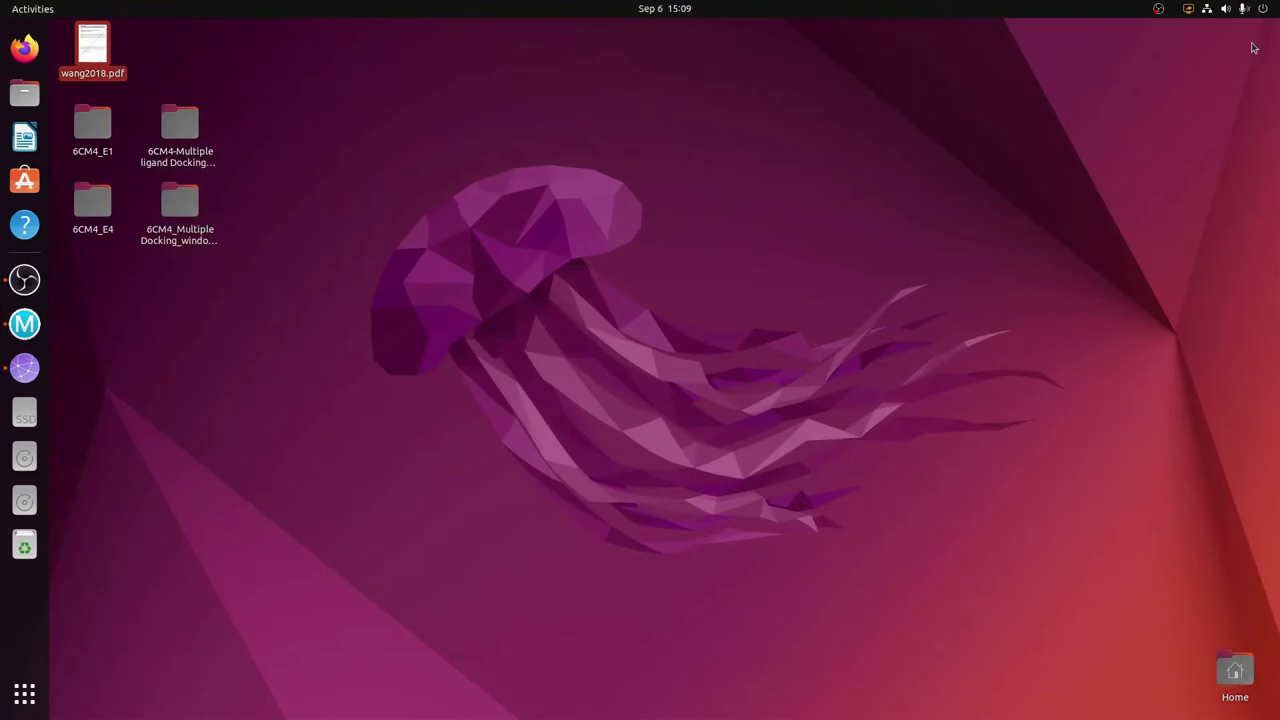
left_click(25, 325)
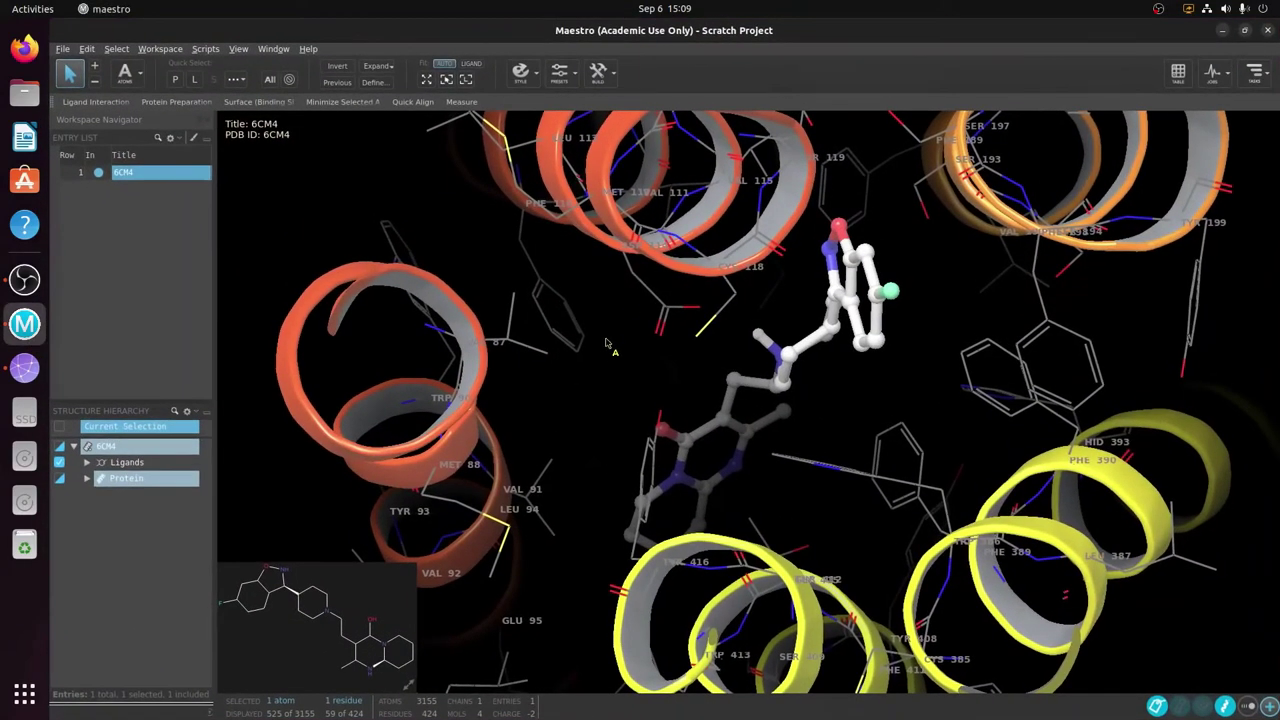
scroll(634, 346, "down", 2)
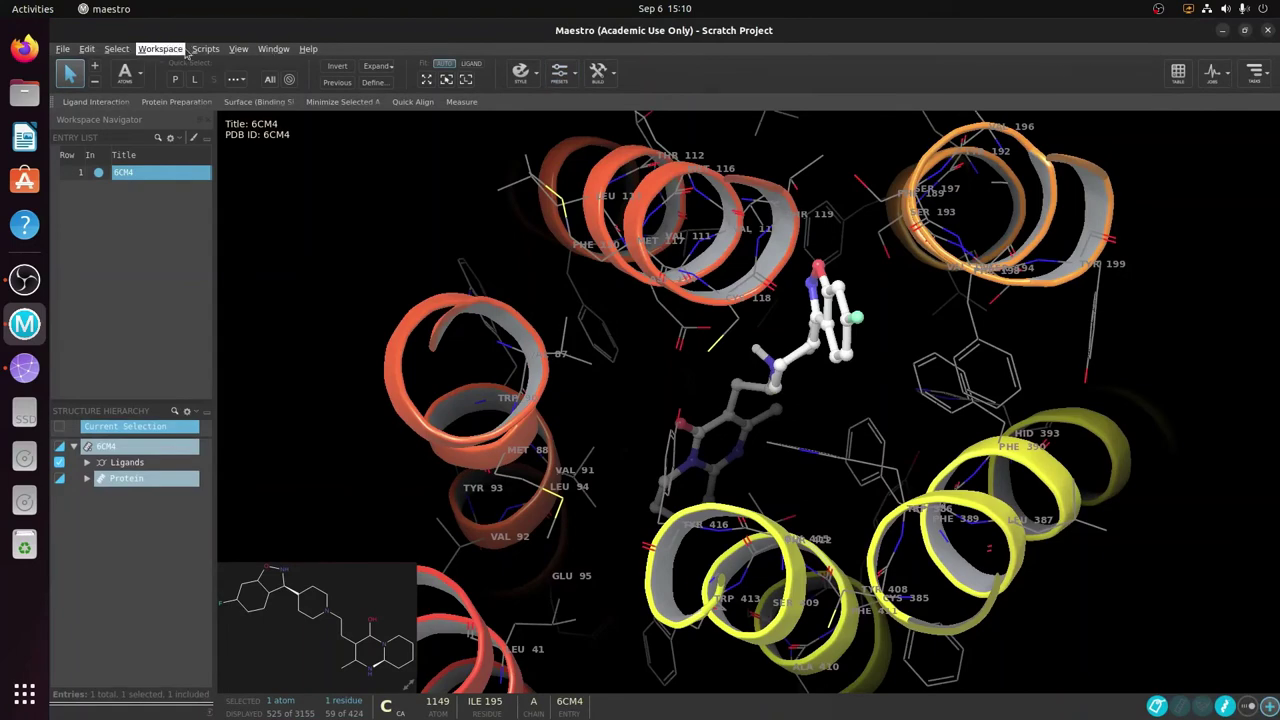
left_click(1268, 31)
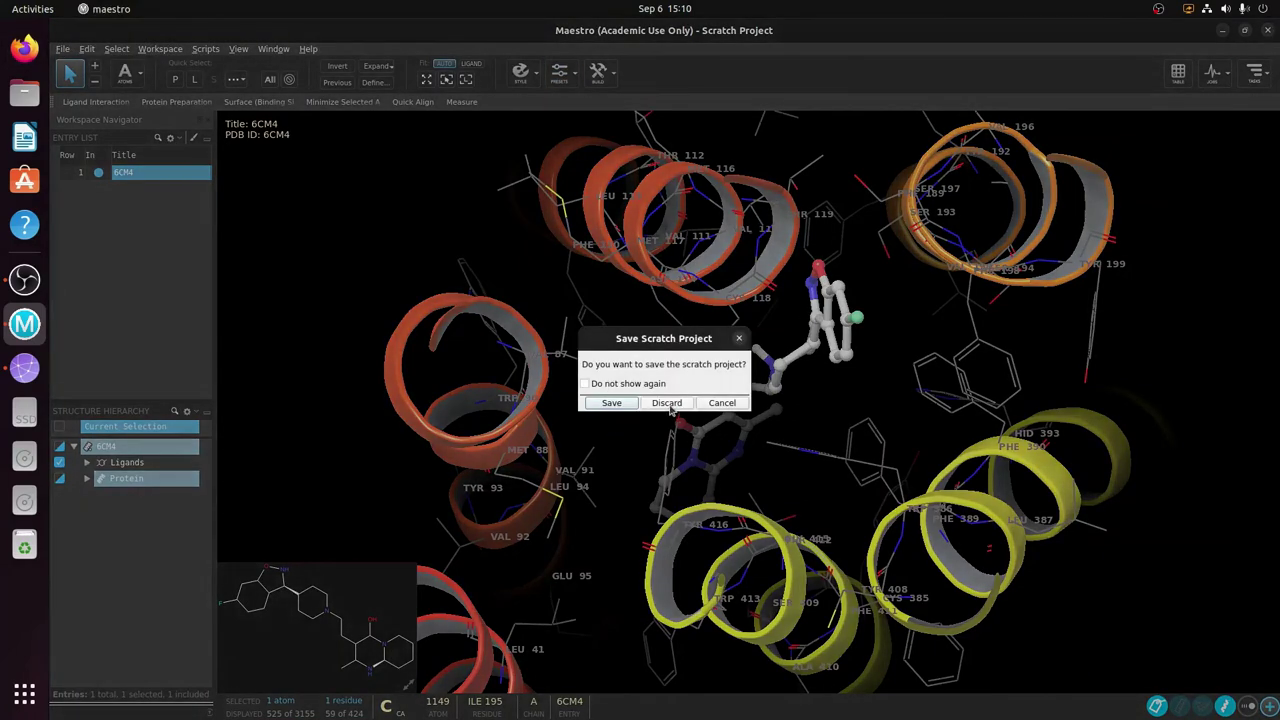
left_click(667, 404)
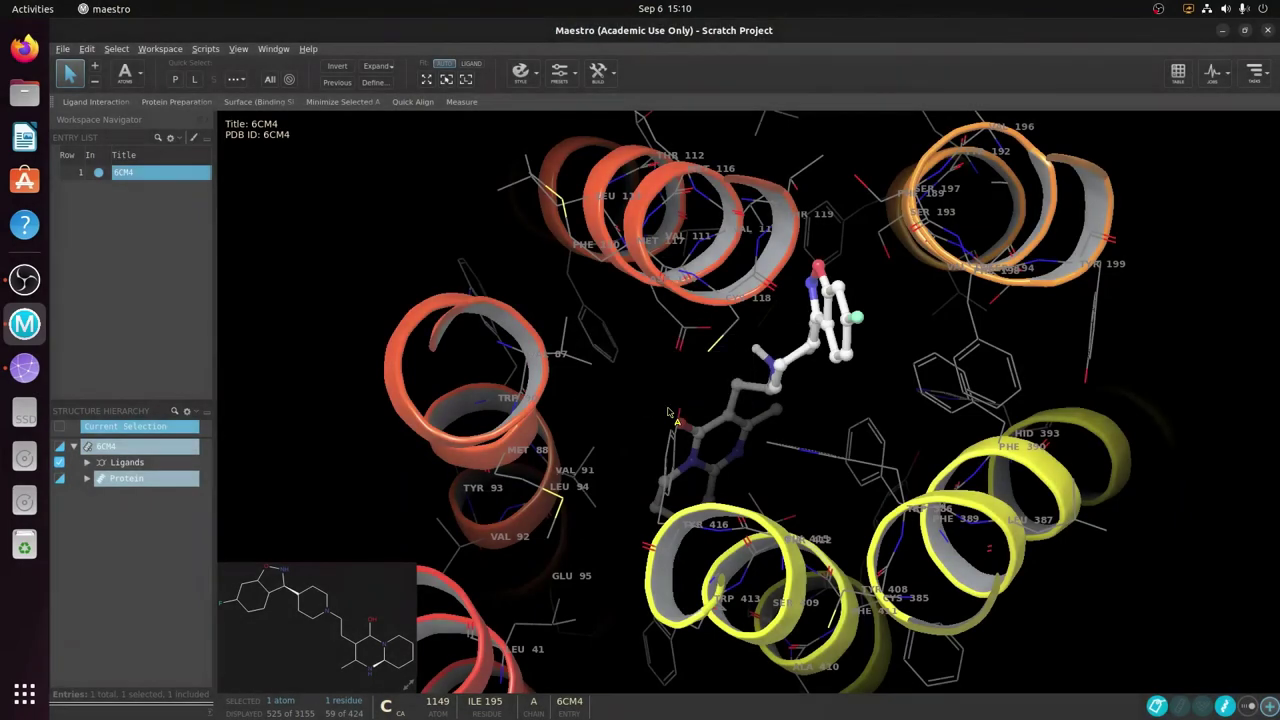
right_click(574, 265)
left_click(426, 228)
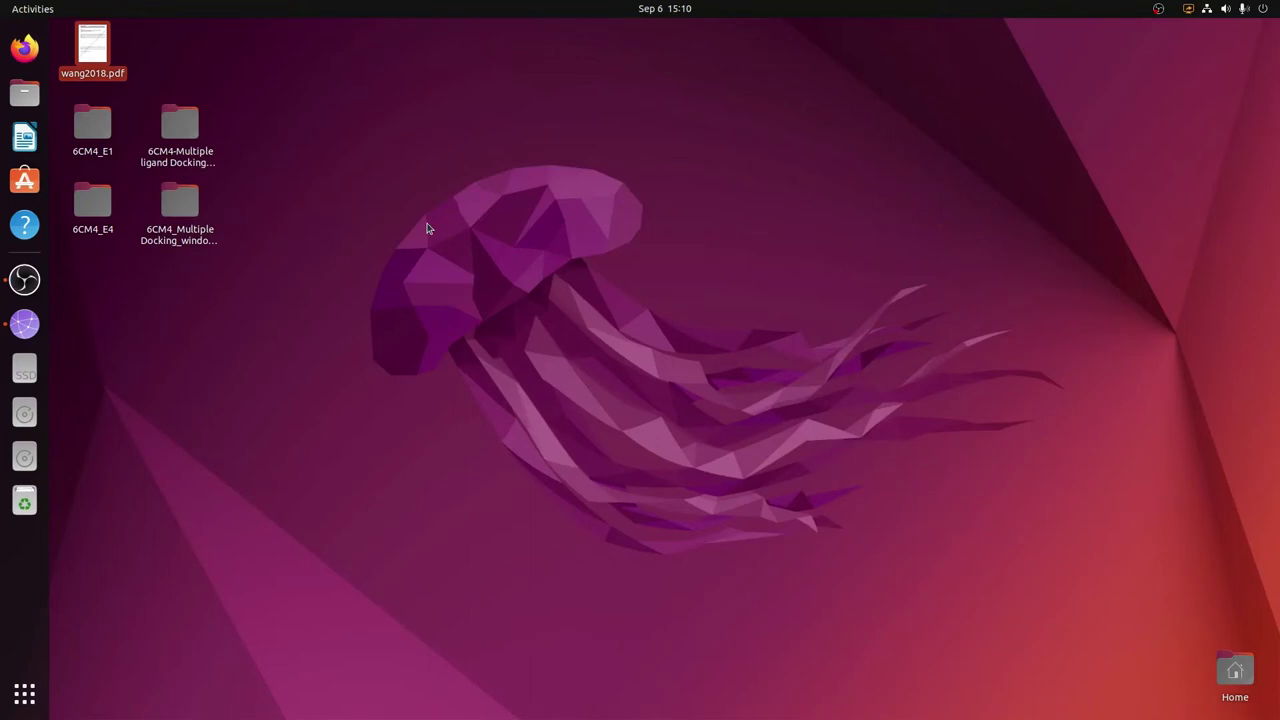
Close the application grid and deselect wang2018.pdf on the desktop.
left_click(25, 693)
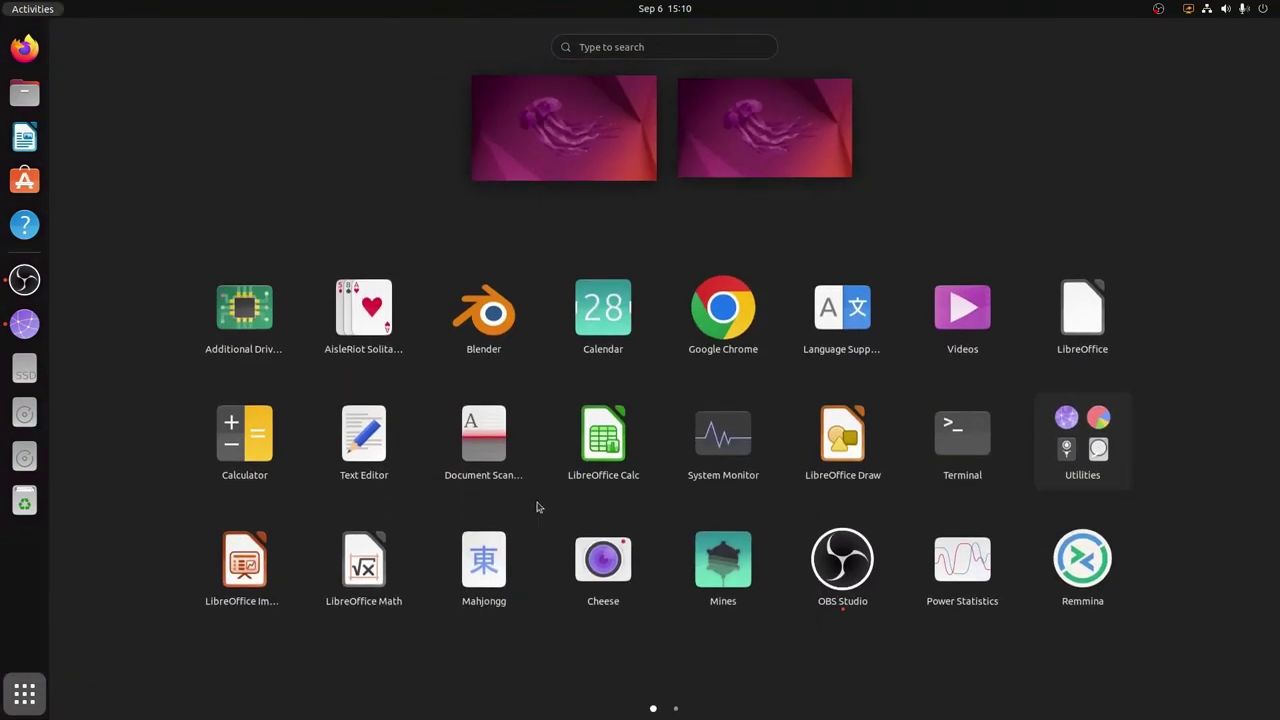
scroll(705, 551, "down", 1)
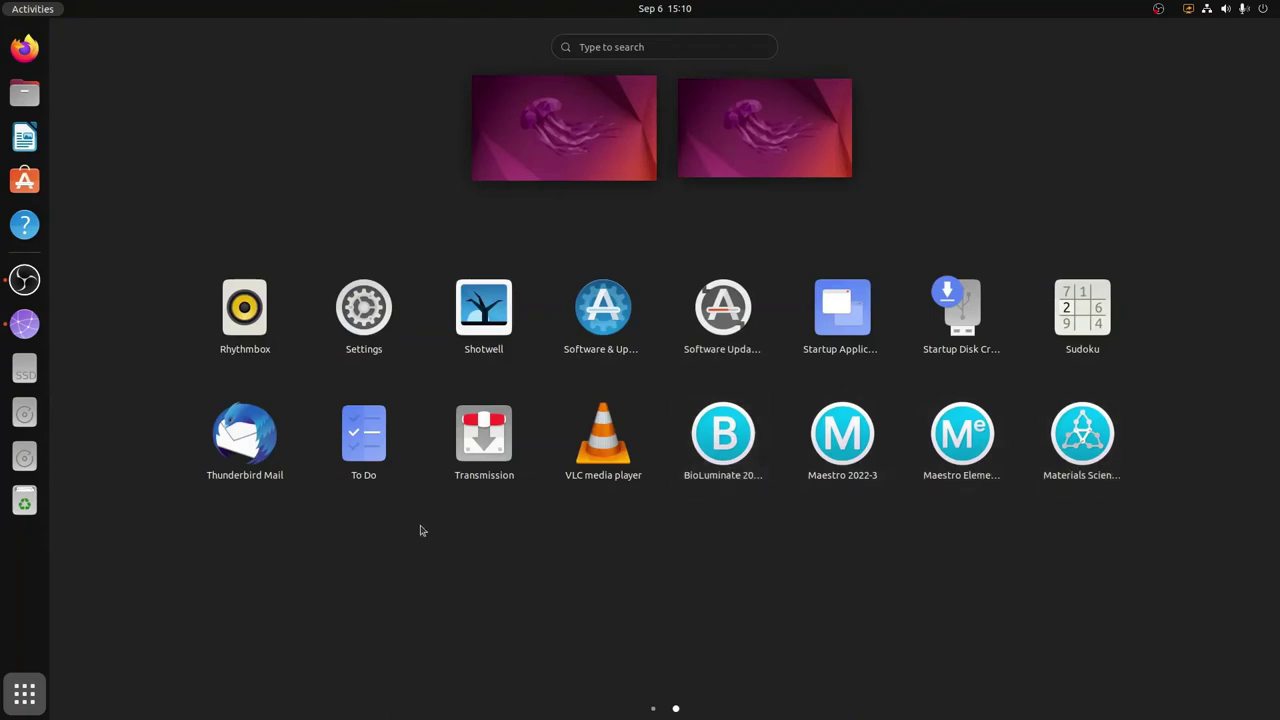
left_click(25, 704)
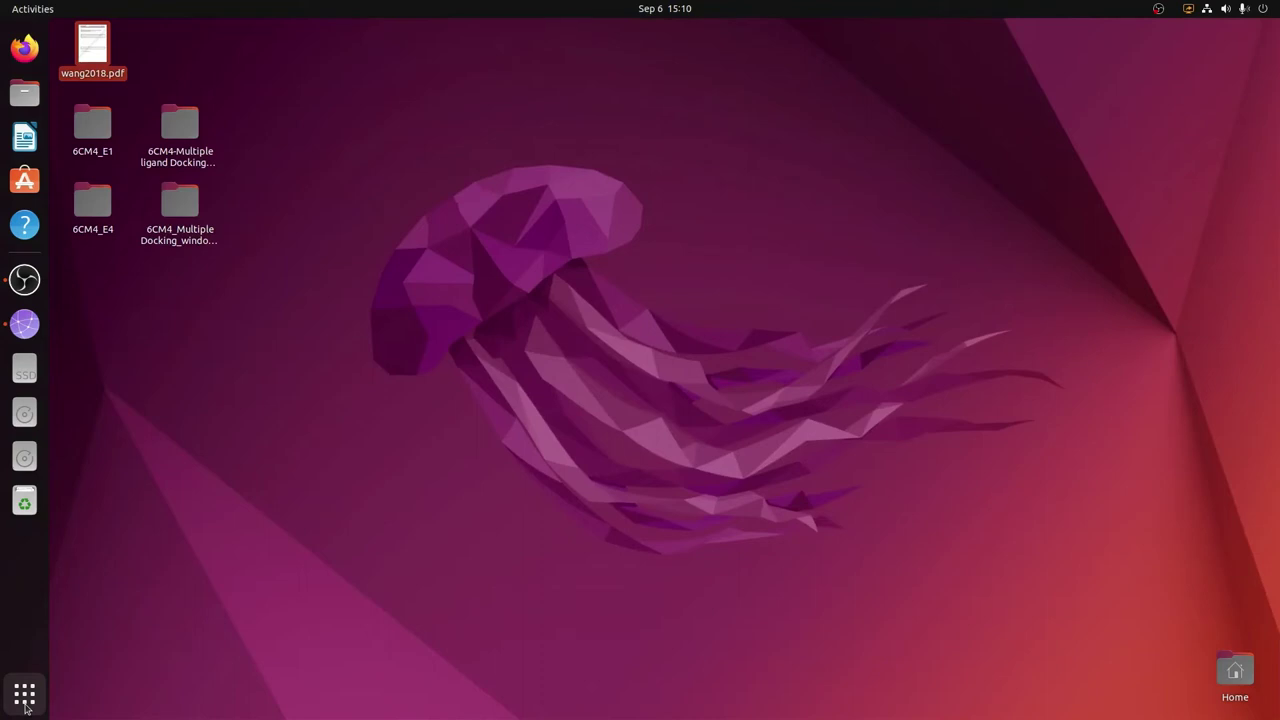
left_click(290, 249)
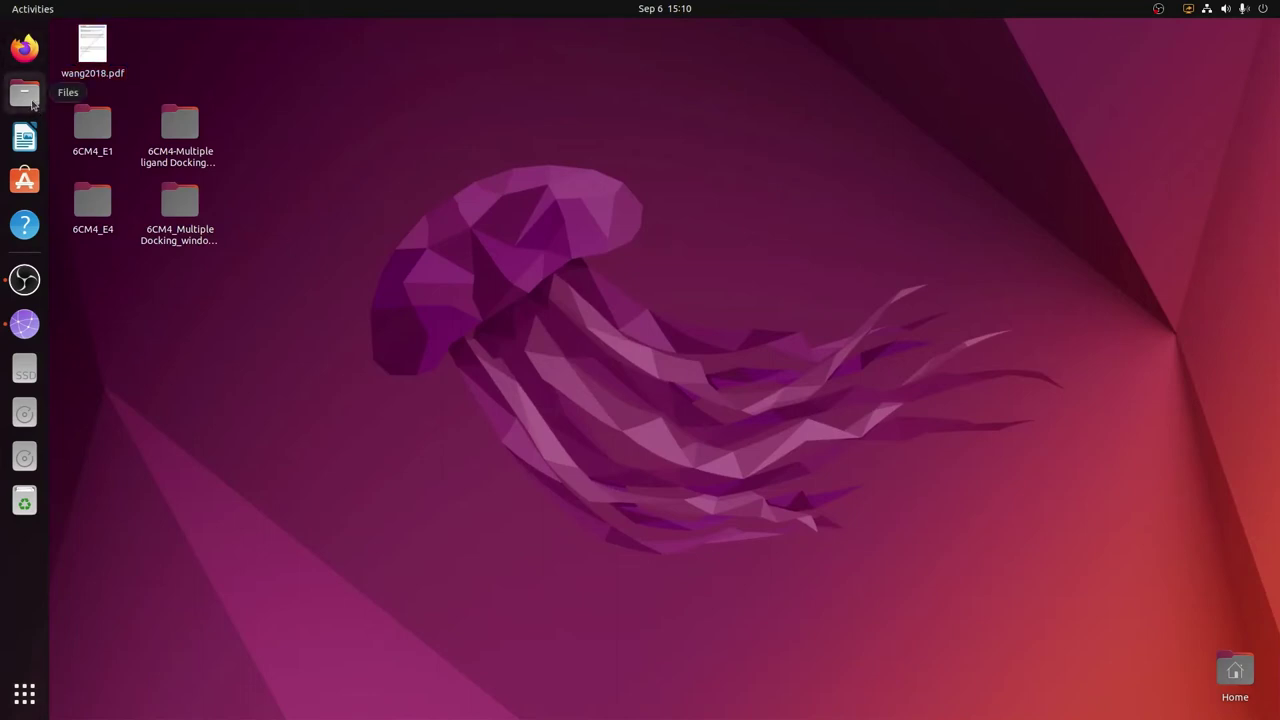
In Files, go through Other Locations > Computer to the /opt folder.
left_click(31, 104)
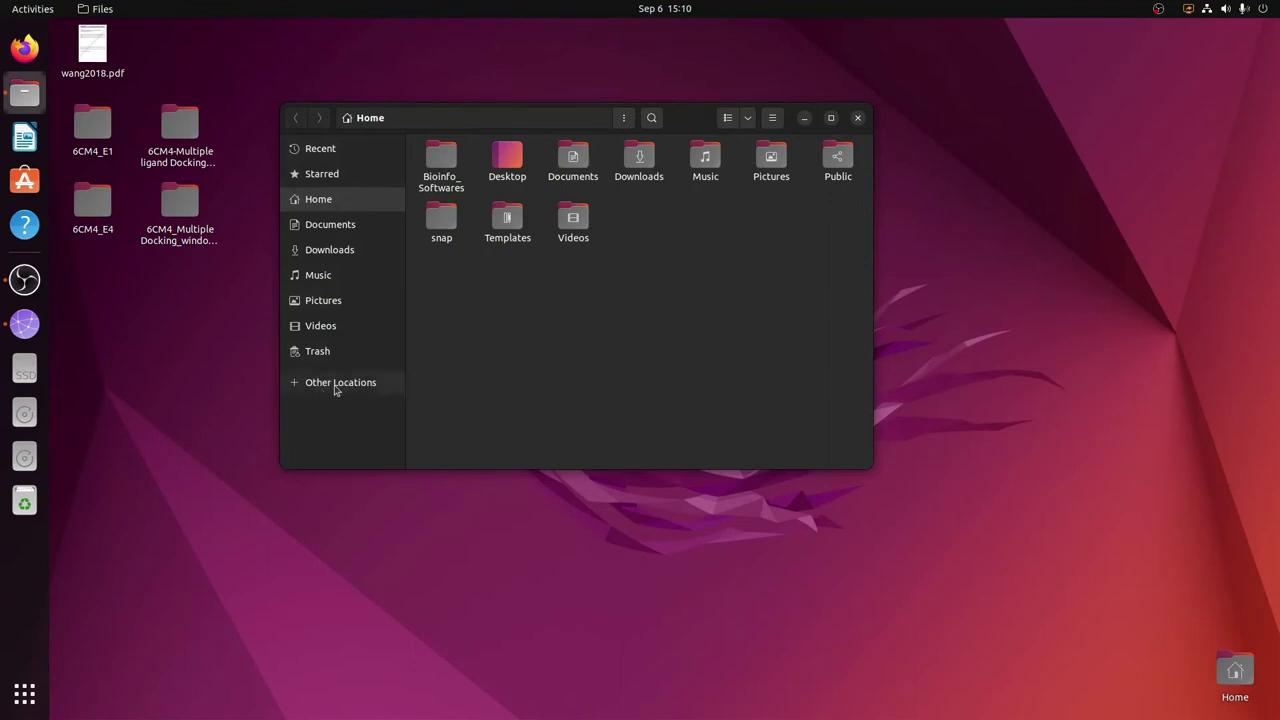
left_click(336, 389)
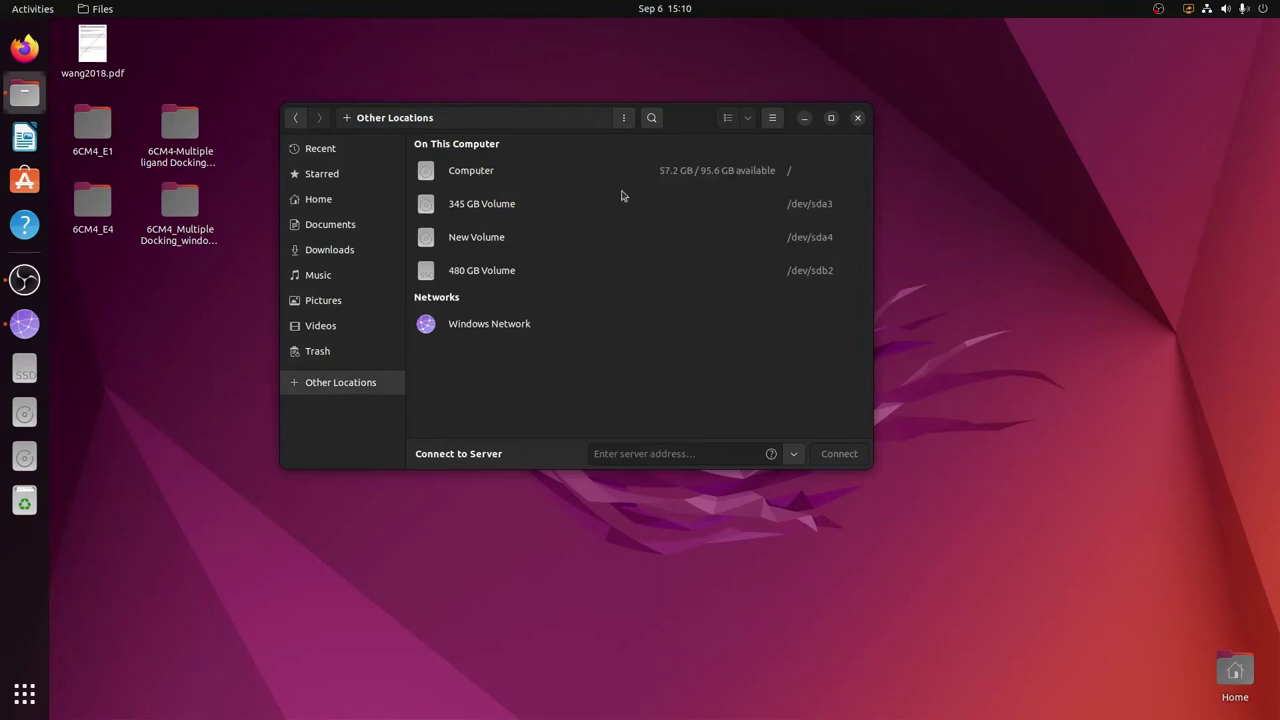
left_click(488, 175)
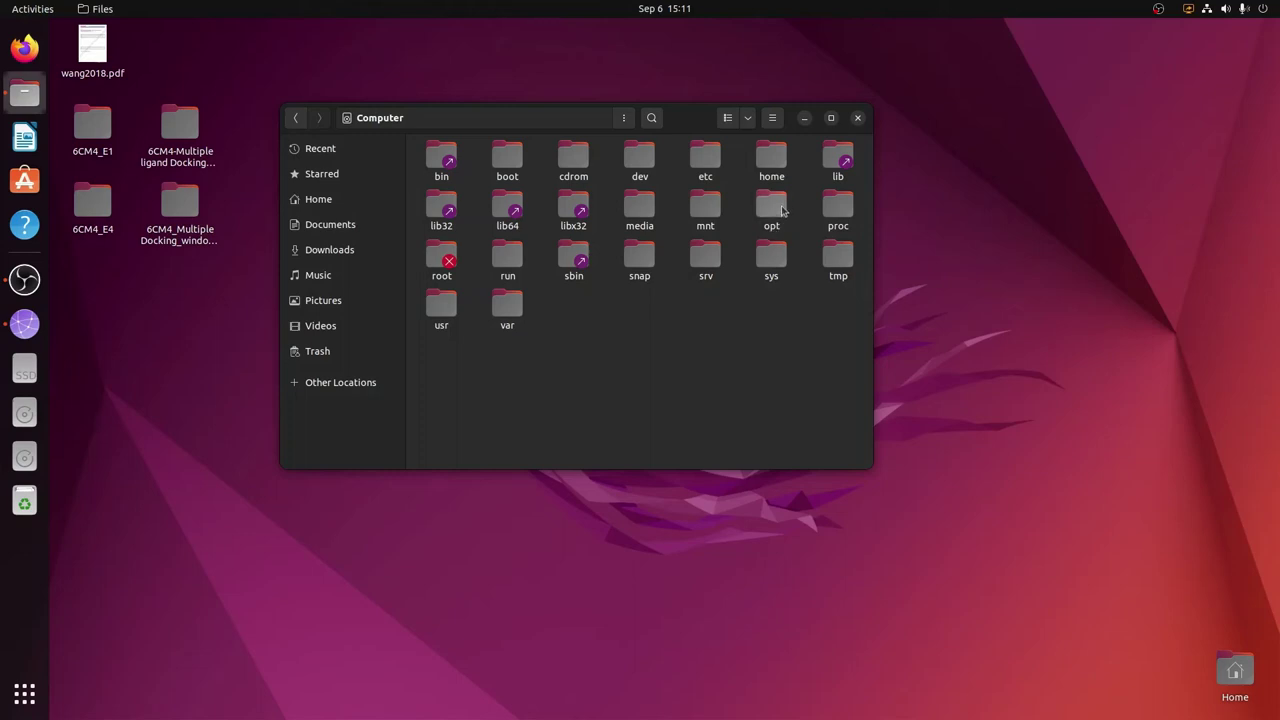
double_click(782, 210)
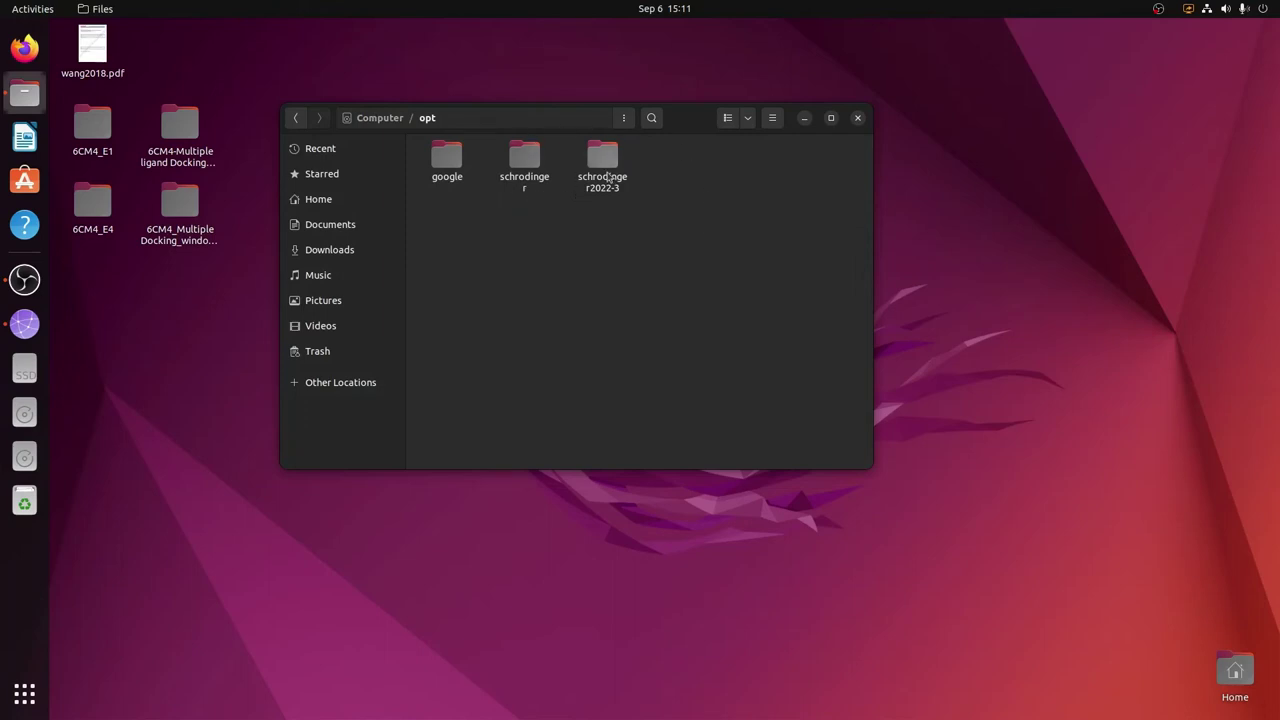
Compare item counts of the schrodinger and schrodinger2022-3 folders (the latter holds 37 items).
left_click(612, 163)
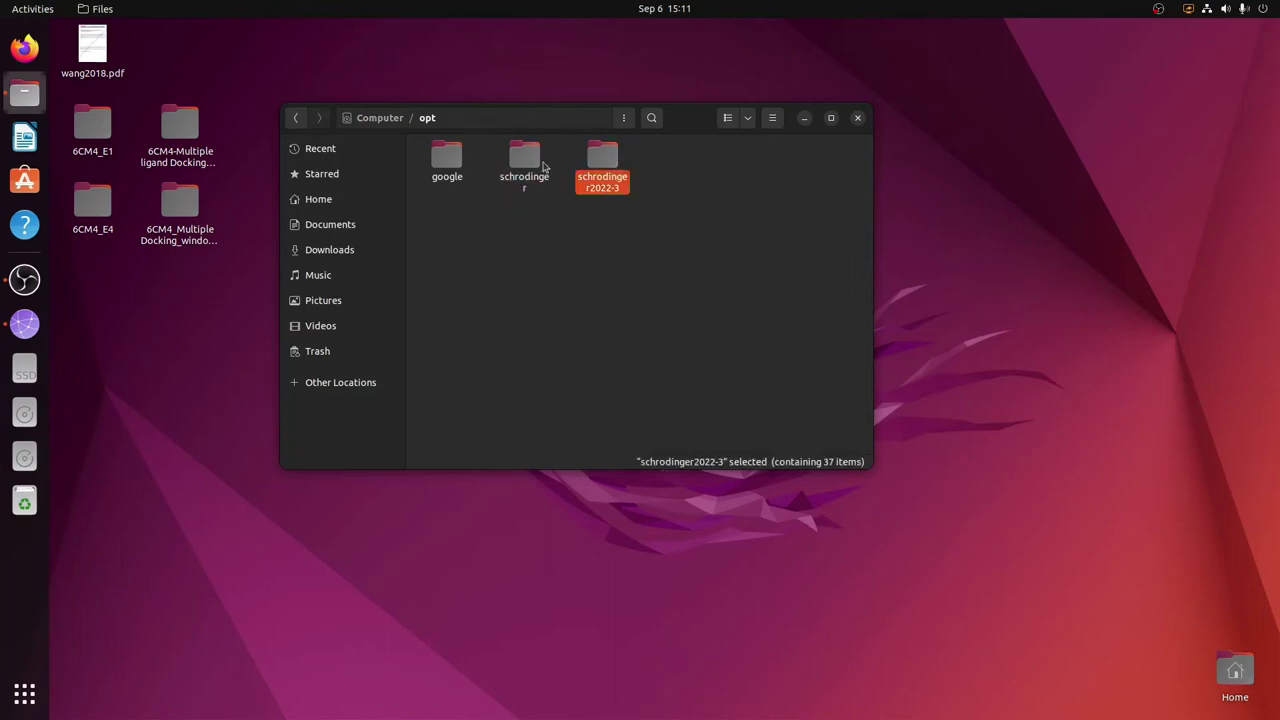
left_click(535, 162)
left_click(612, 163)
left_click(535, 162)
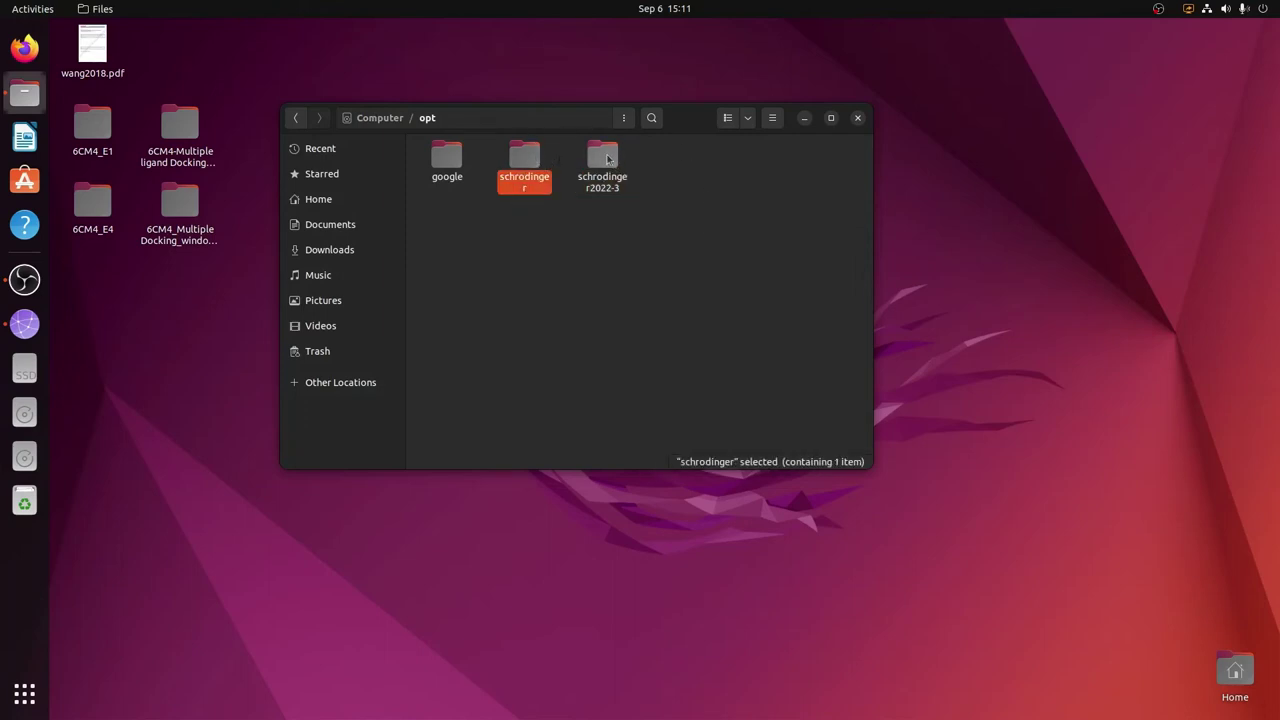
left_click(610, 162)
left_click(530, 162)
left_click(570, 245)
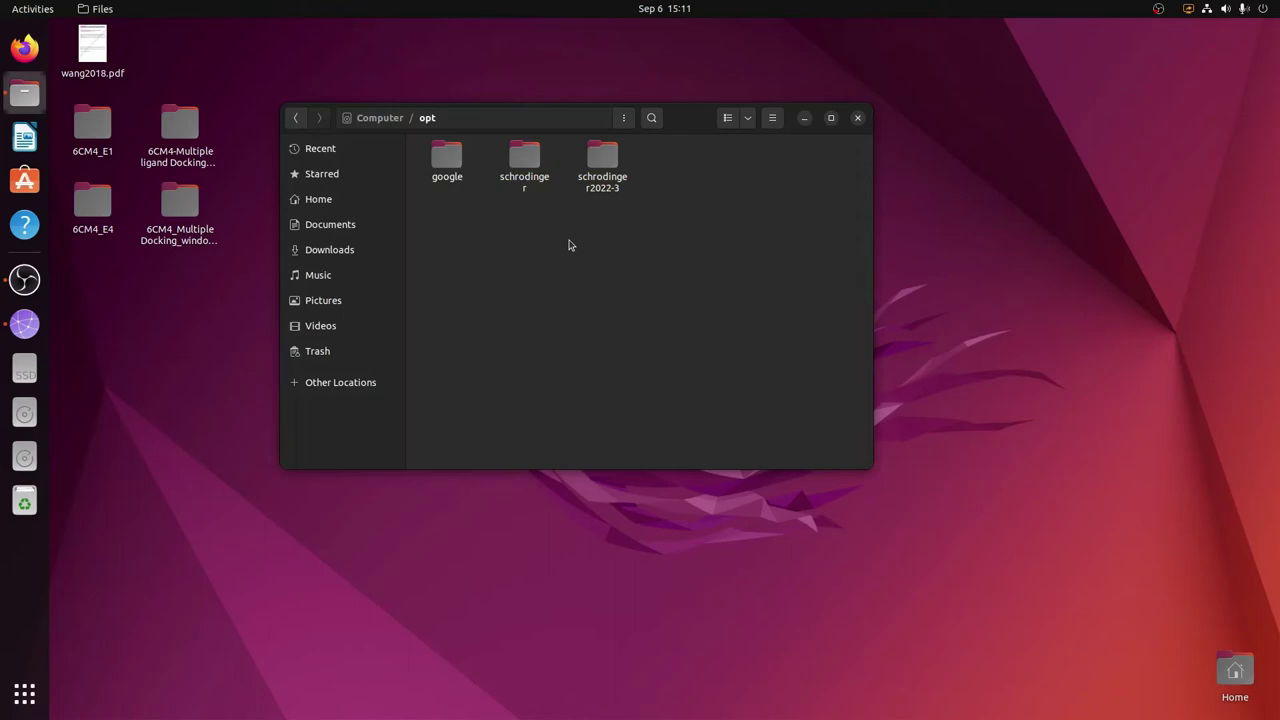
Scroll through the application overview twice, returning to Files each time.
left_click(24, 693)
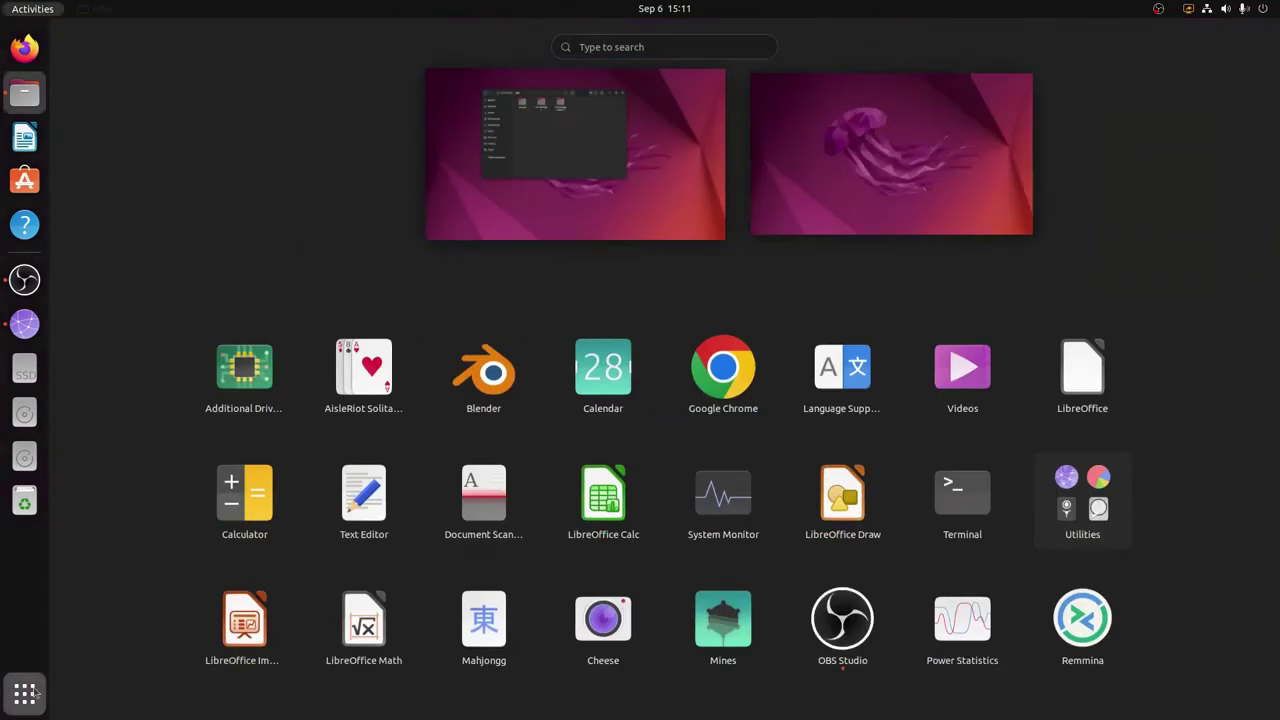
scroll(1009, 464, "down", 1)
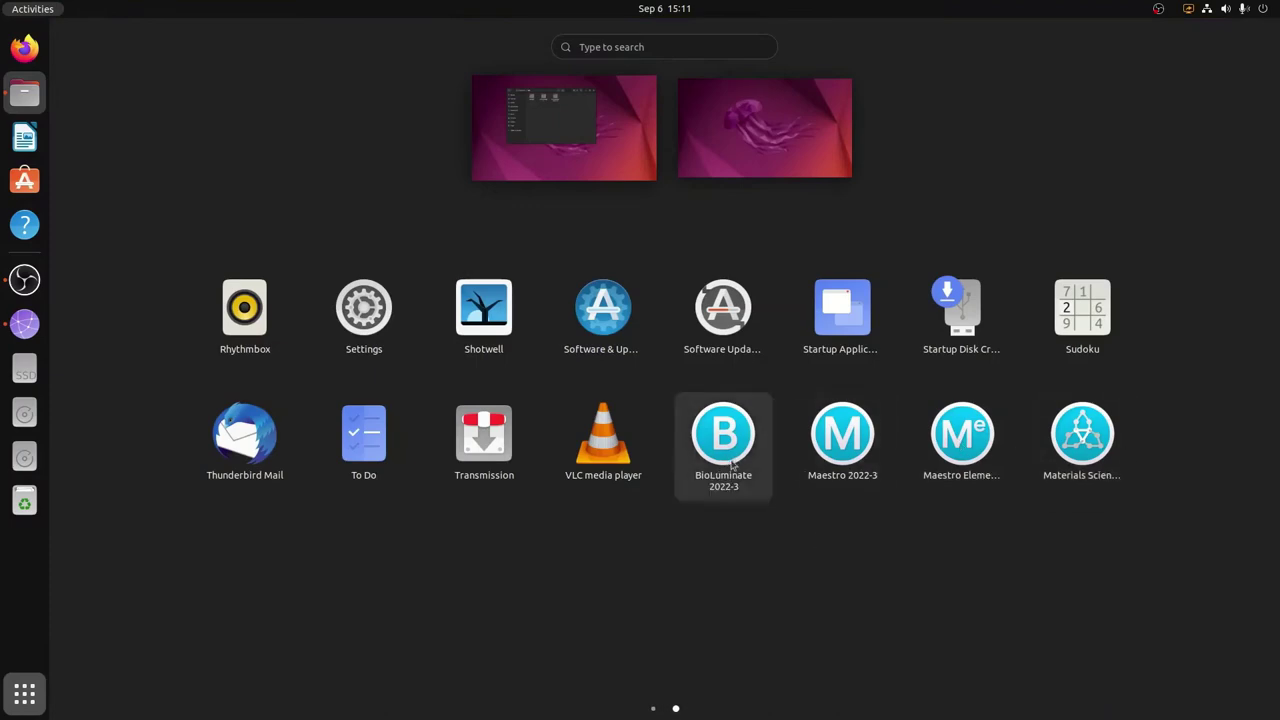
left_click(26, 694)
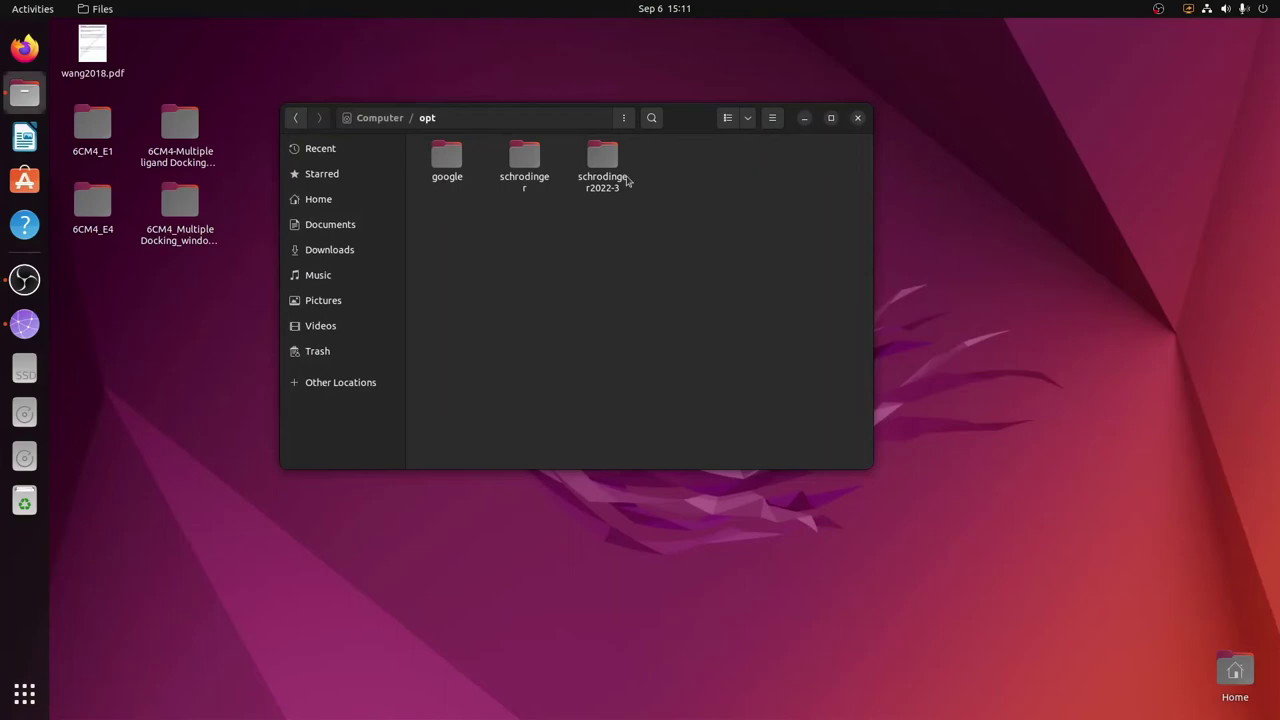
left_click(25, 693)
scroll(748, 625, "down", 1)
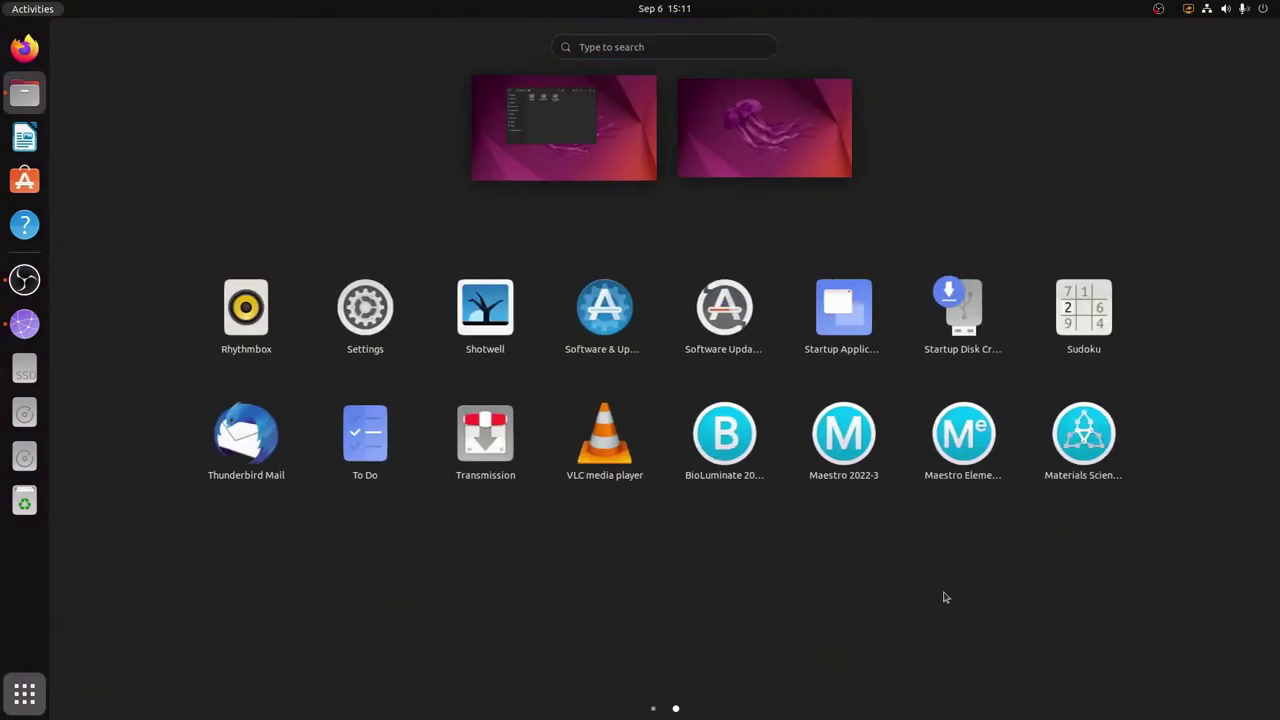
left_click(25, 693)
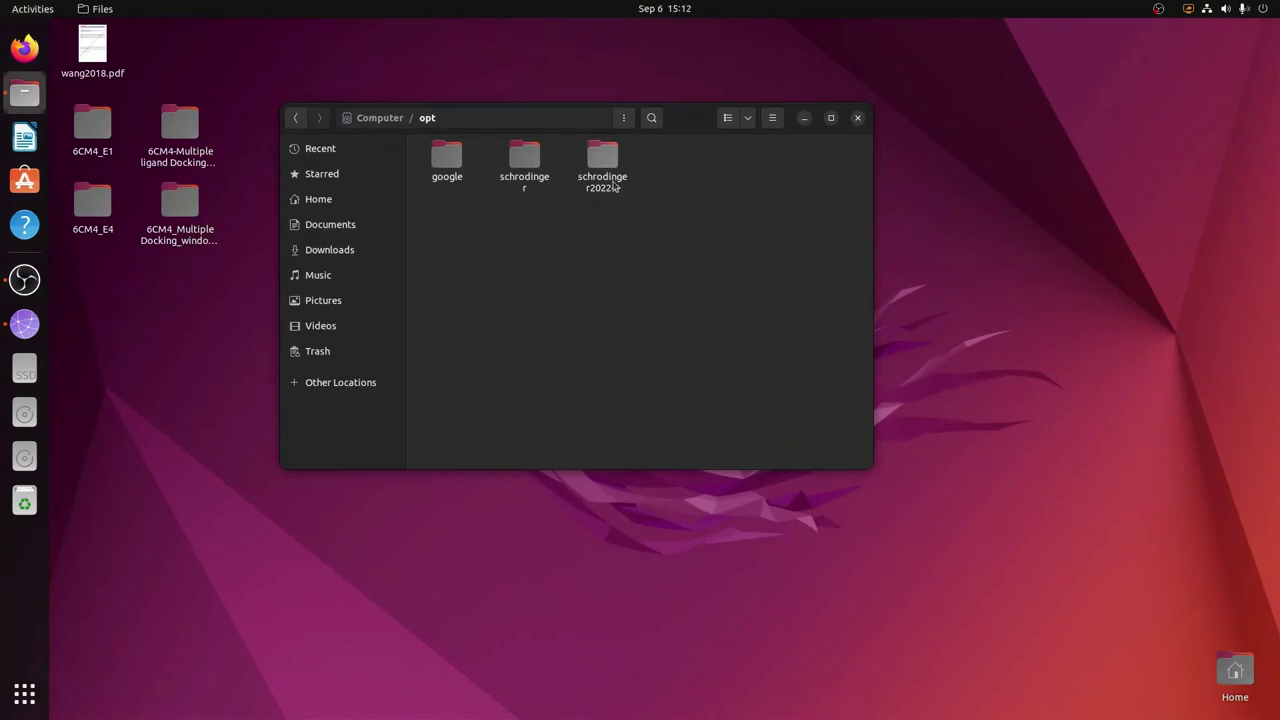
Open /opt/schrodinger2022-3 in a maximised Files window to show maestro-v13.3, mmshare-v5.9 and canvas-v5.3.
double_click(608, 163)
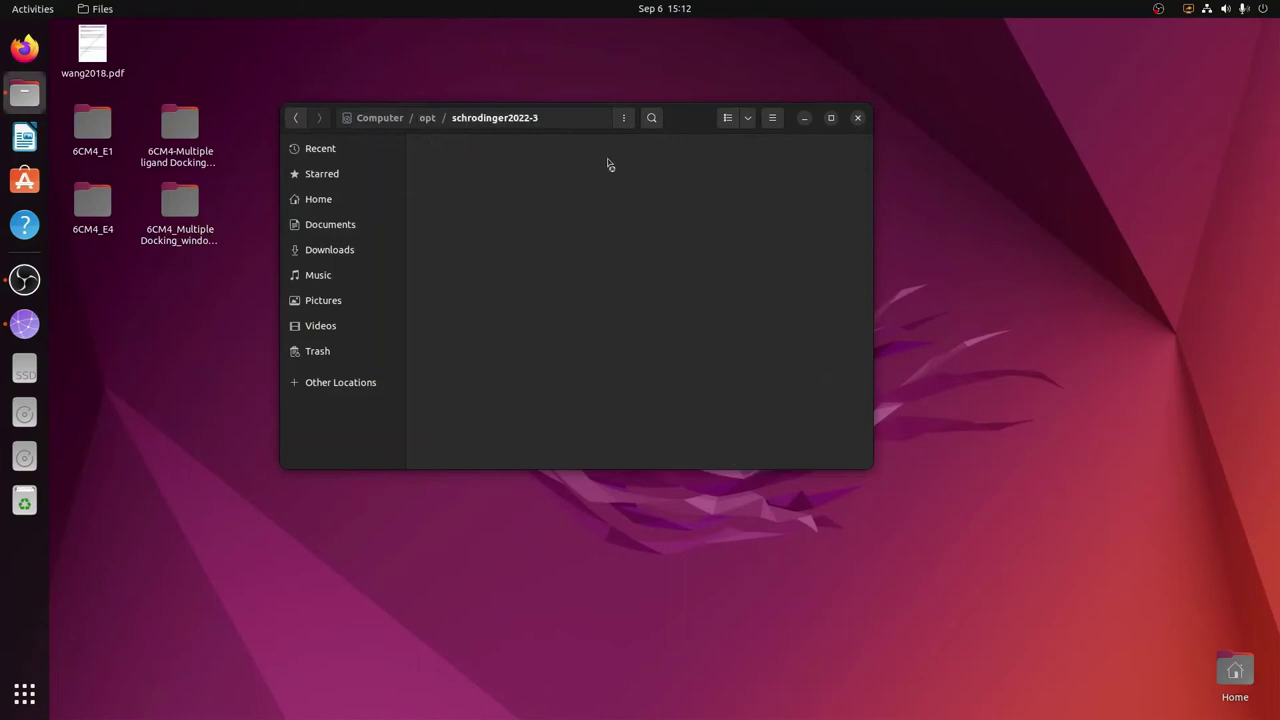
left_click(831, 119)
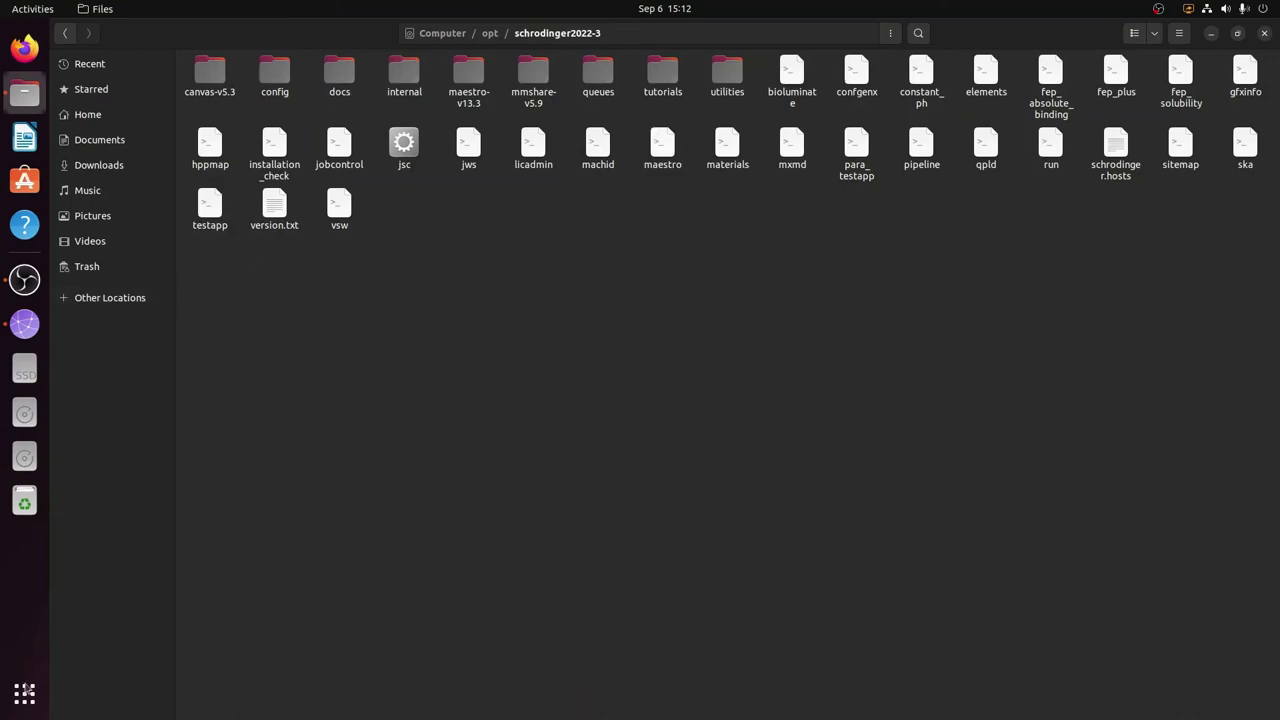
left_click(24, 692)
scroll(705, 551, "down", 1)
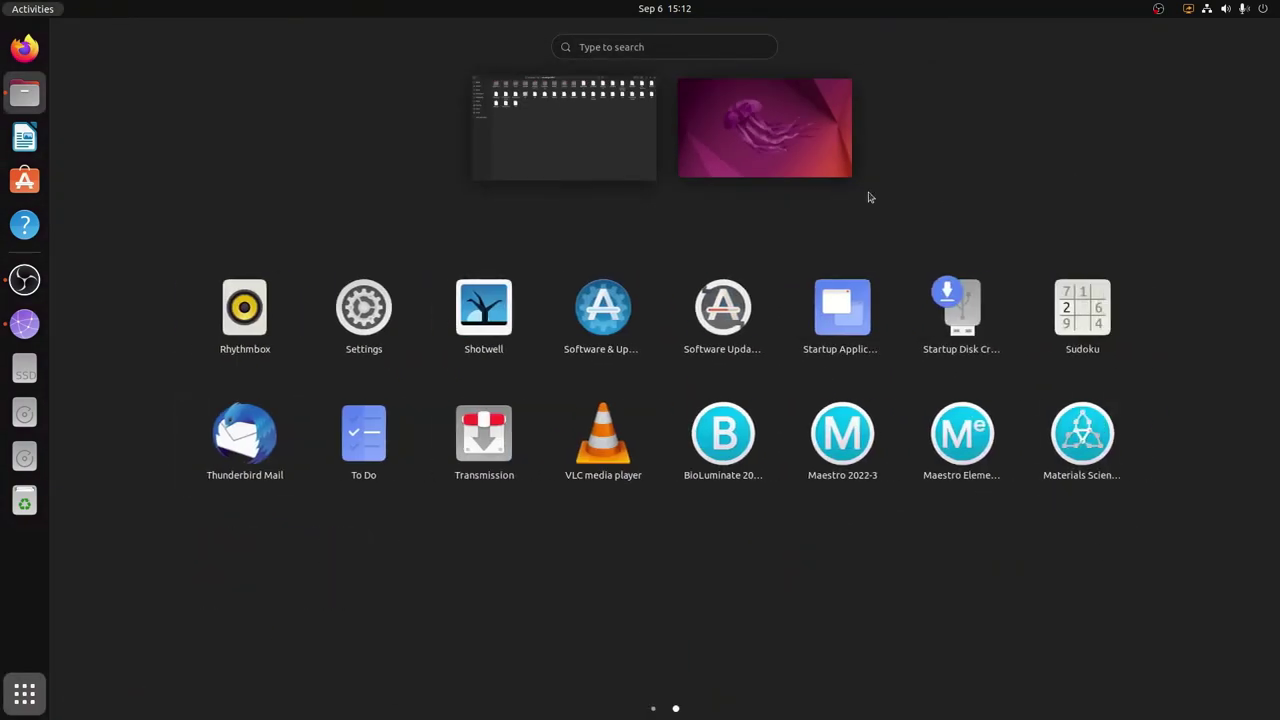
left_click(24, 93)
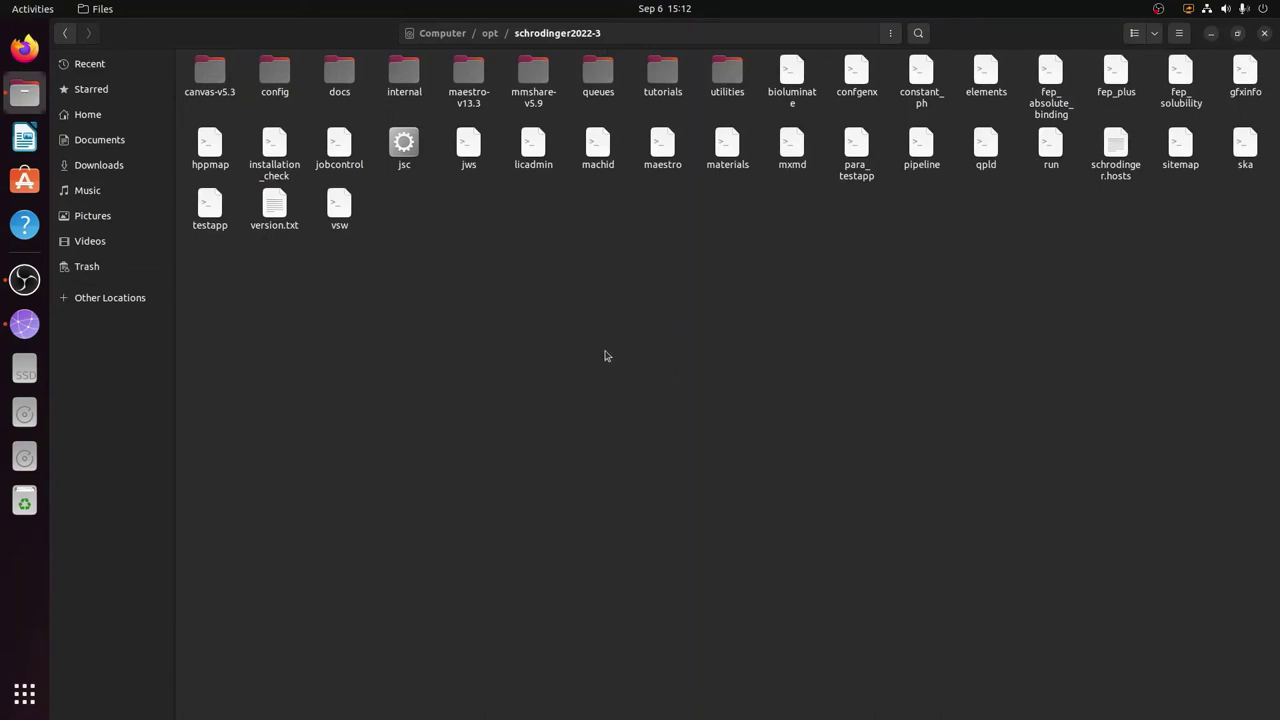
Launch Maestro by running ./maestro in a terminal opened in /opt/schrodinger2022-3.
right_click(610, 349)
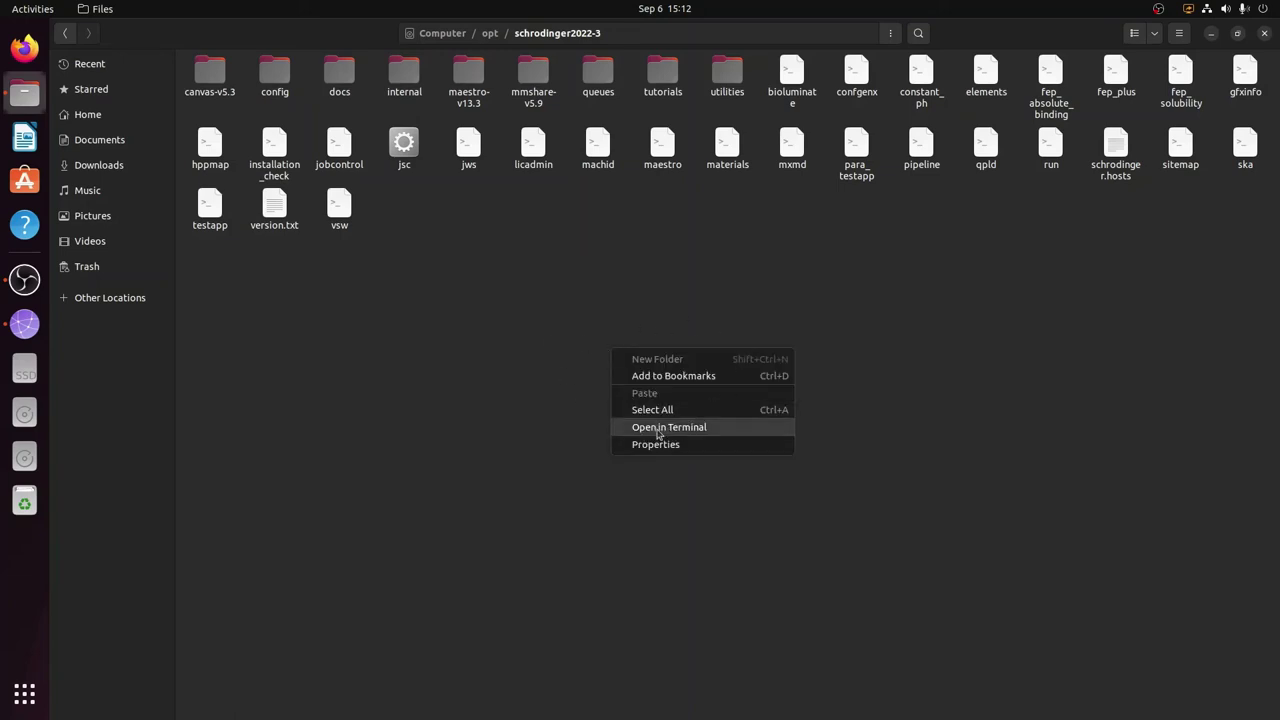
left_click(659, 432)
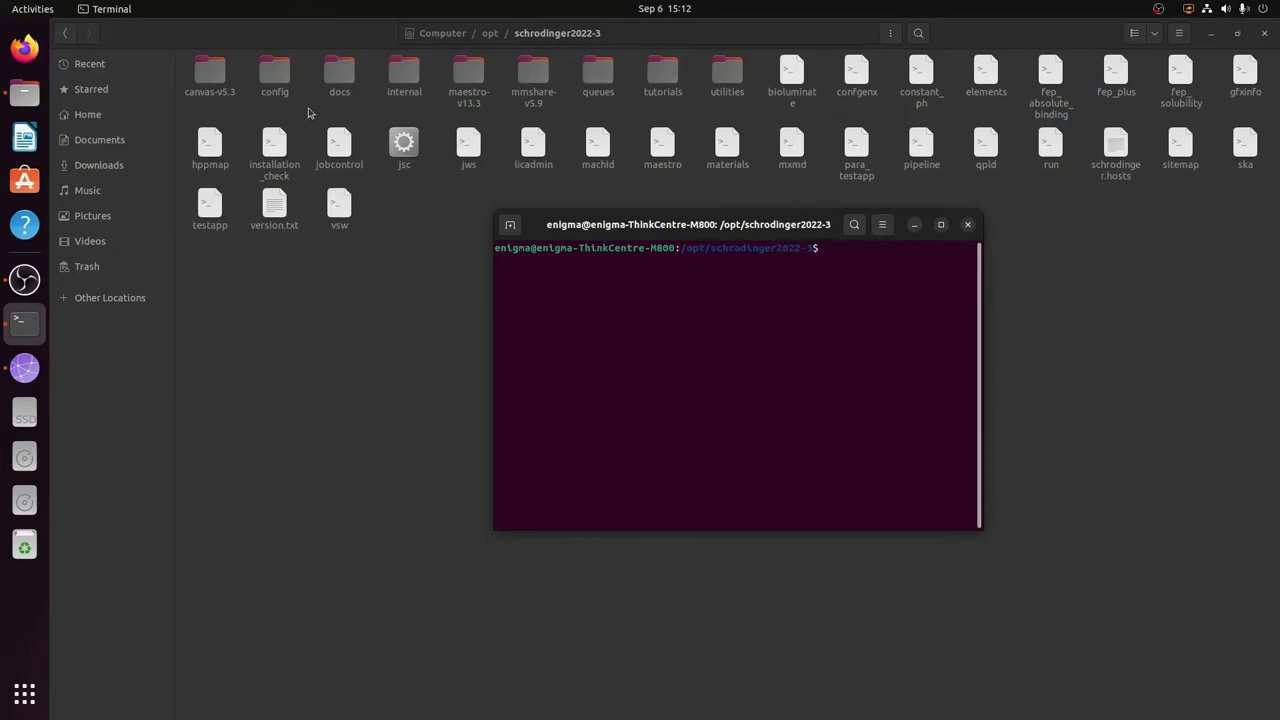
left_click_drag(749, 224, 739, 261)
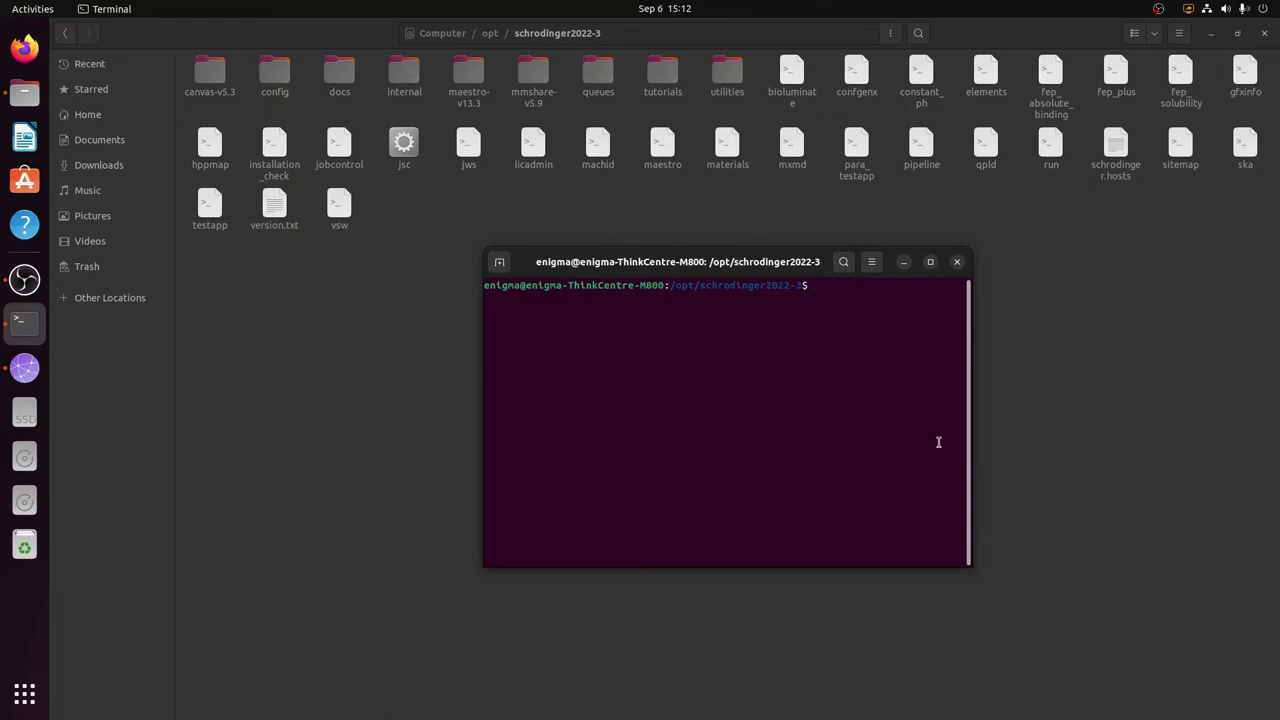
type("./maestro")
key("Return")
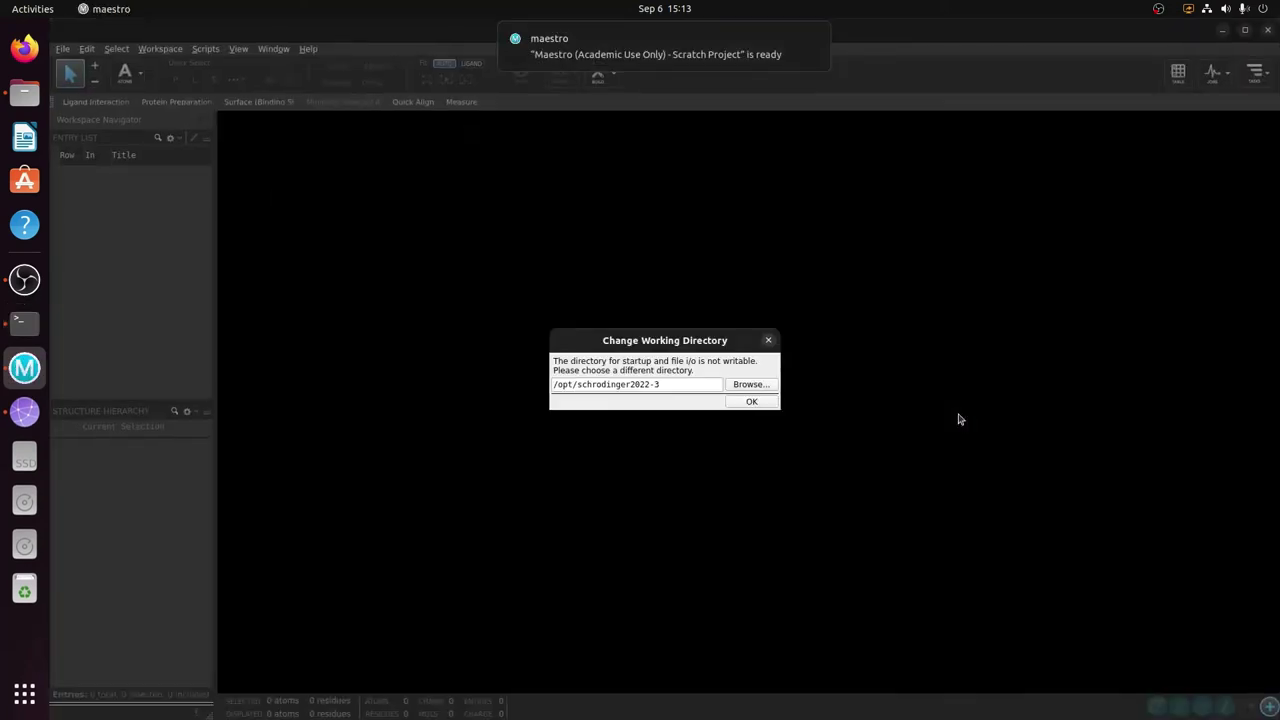
Dismiss the working-directory warning, quit Maestro, close its terminal and show the applications overview.
left_click(751, 401)
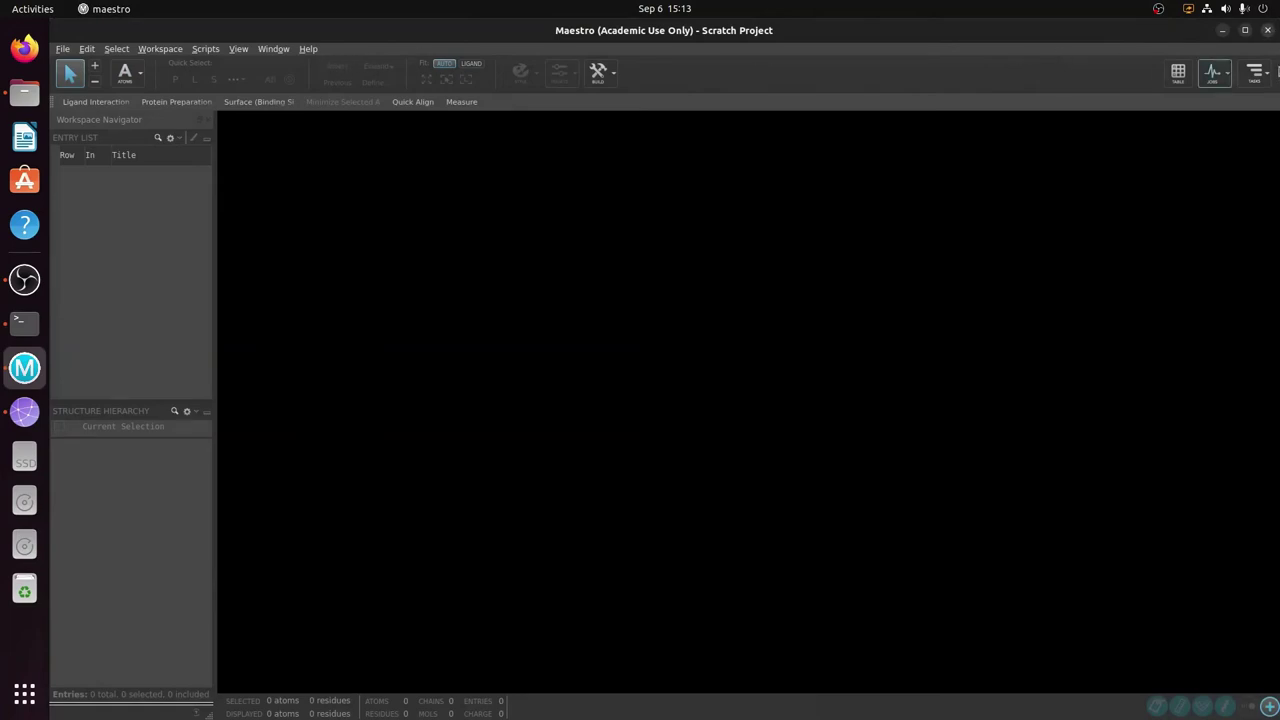
left_click(1267, 31)
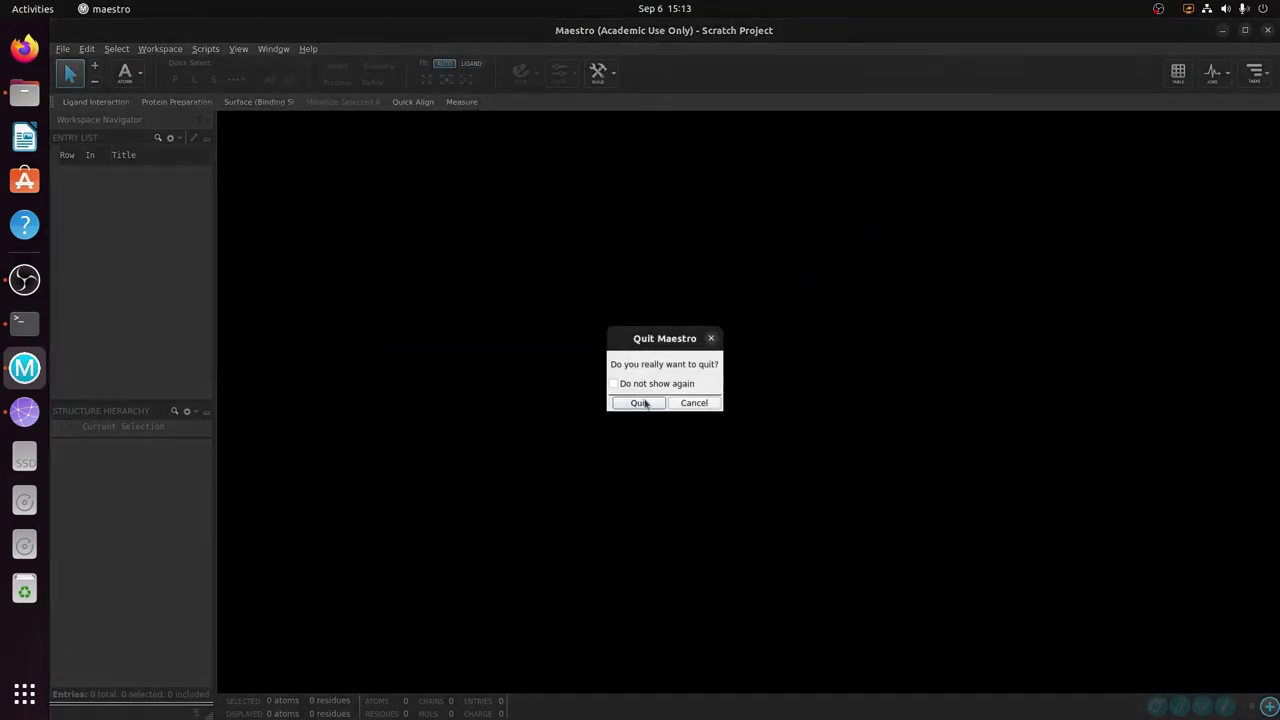
left_click(645, 406)
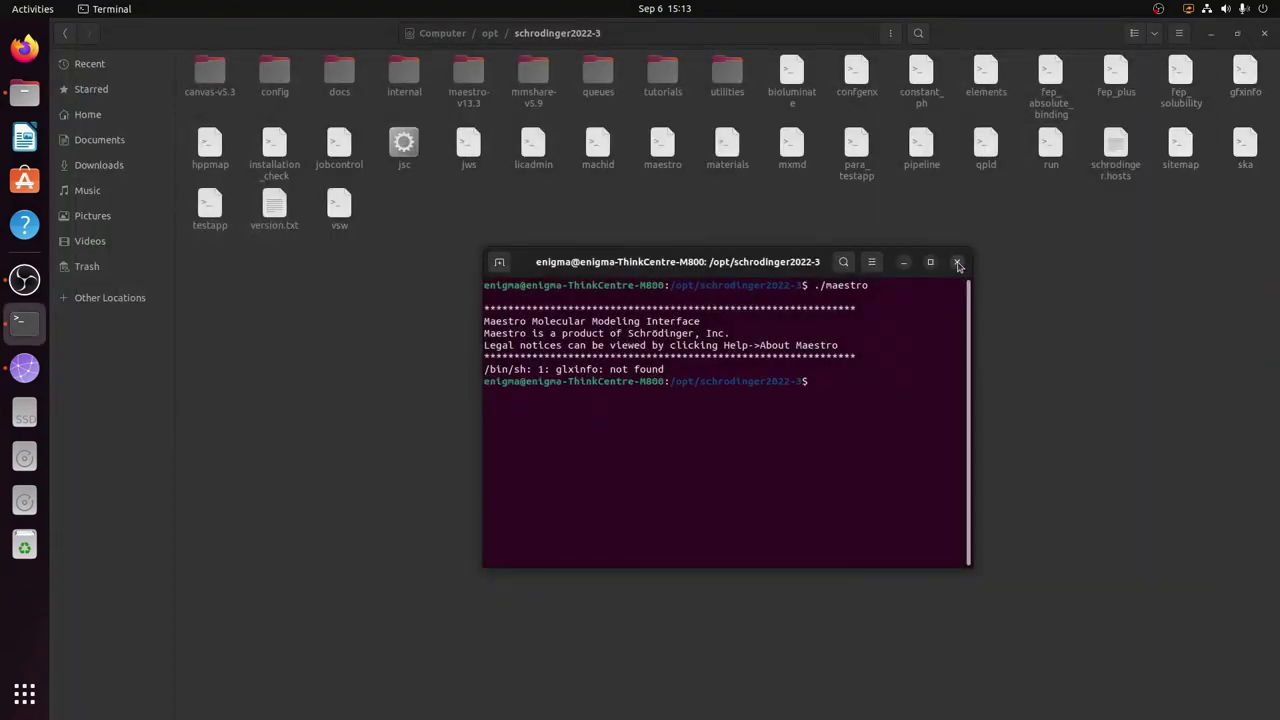
left_click(957, 262)
left_click(24, 693)
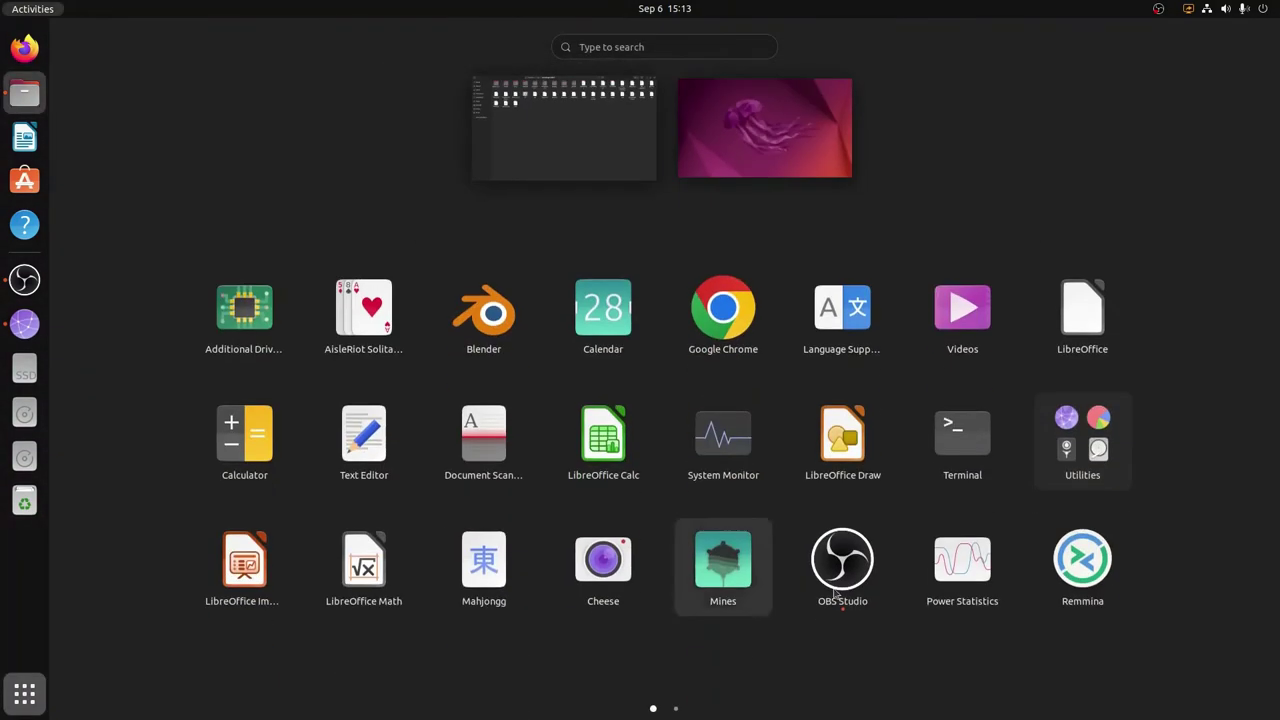
Navigate Files back through Computer into /opt, listing google, schrodinger and schrodinger2022-3.
scroll(835, 592, "down", 1)
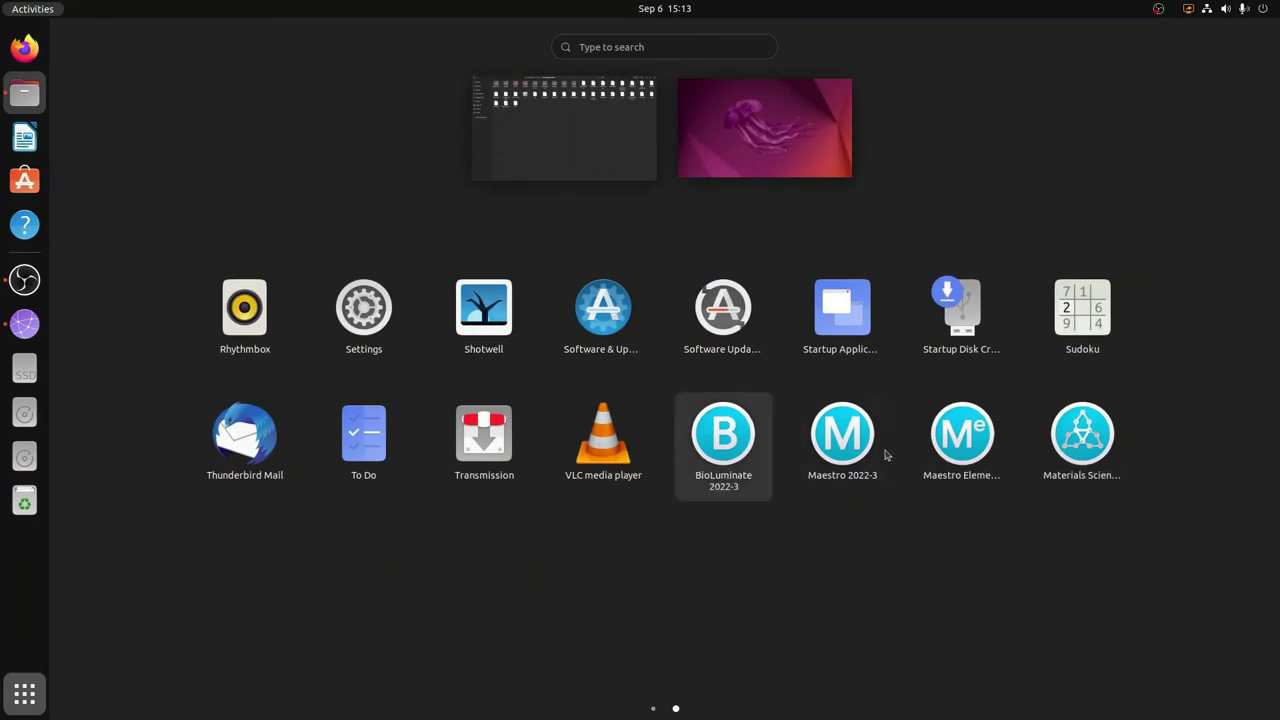
left_click(25, 695)
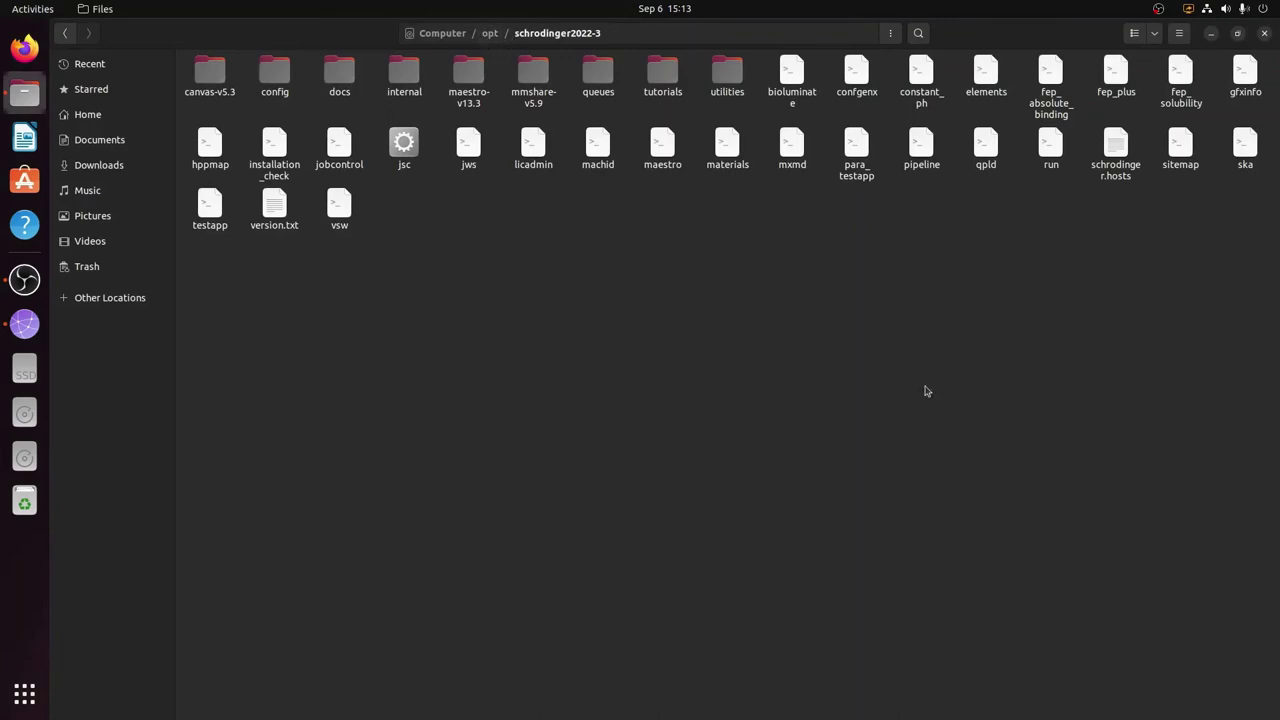
left_click(489, 33)
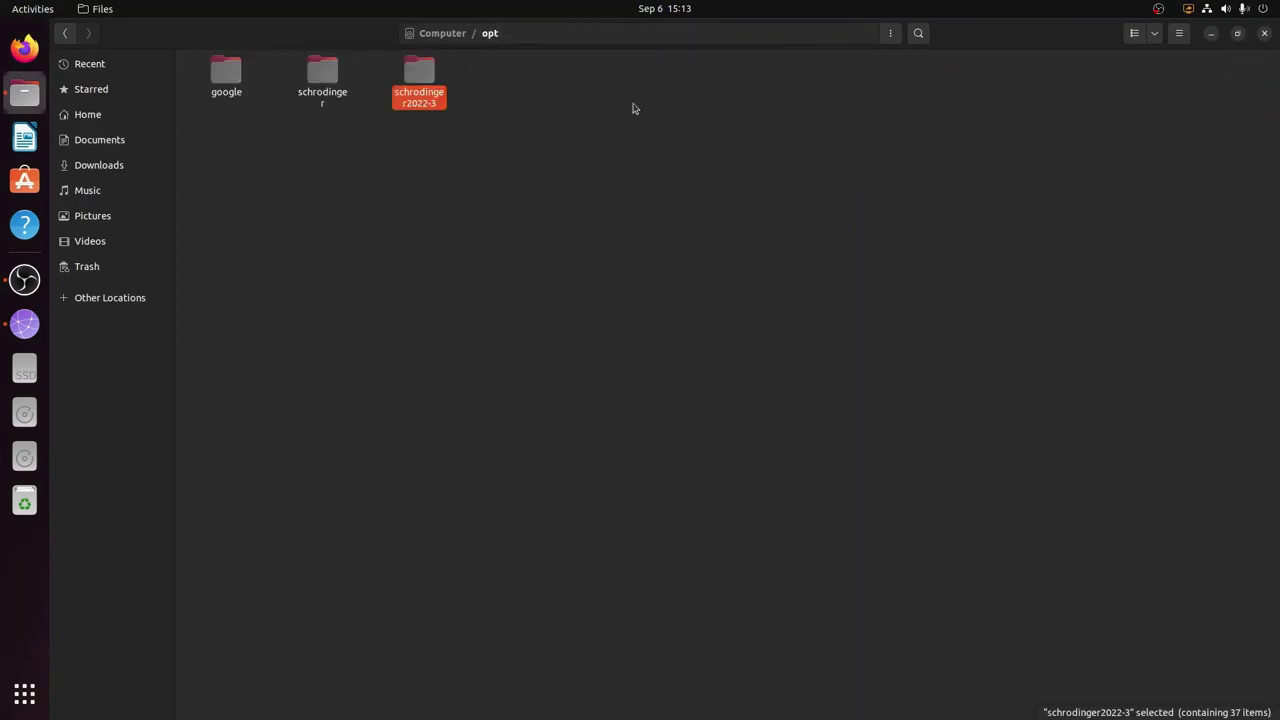
left_click(451, 38)
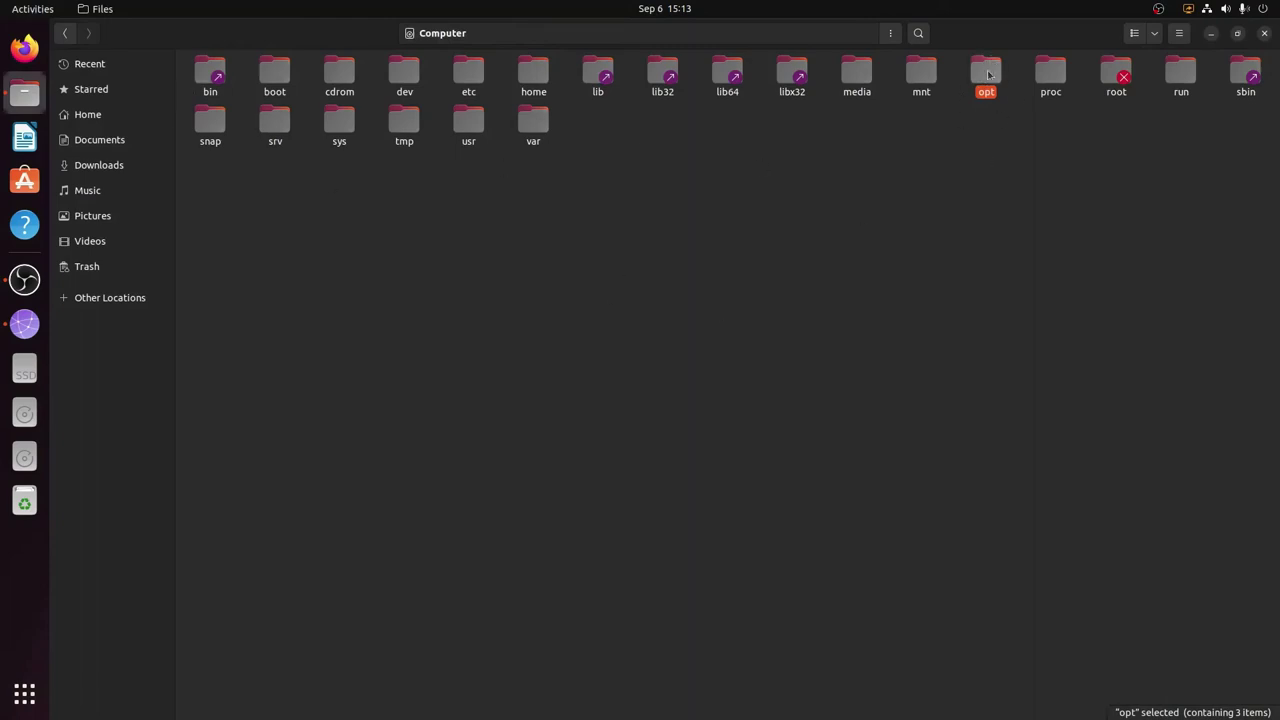
double_click(987, 75)
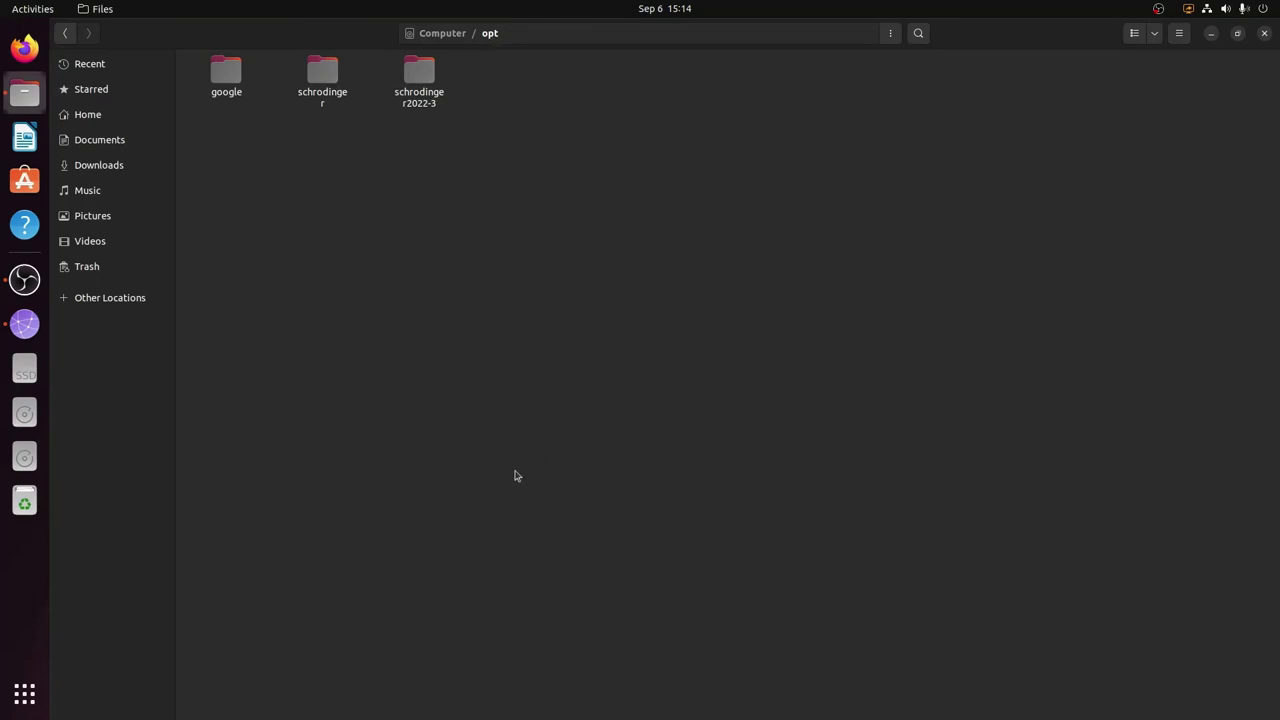
Open a terminal in /opt and list its contents with ls.
right_click(435, 262)
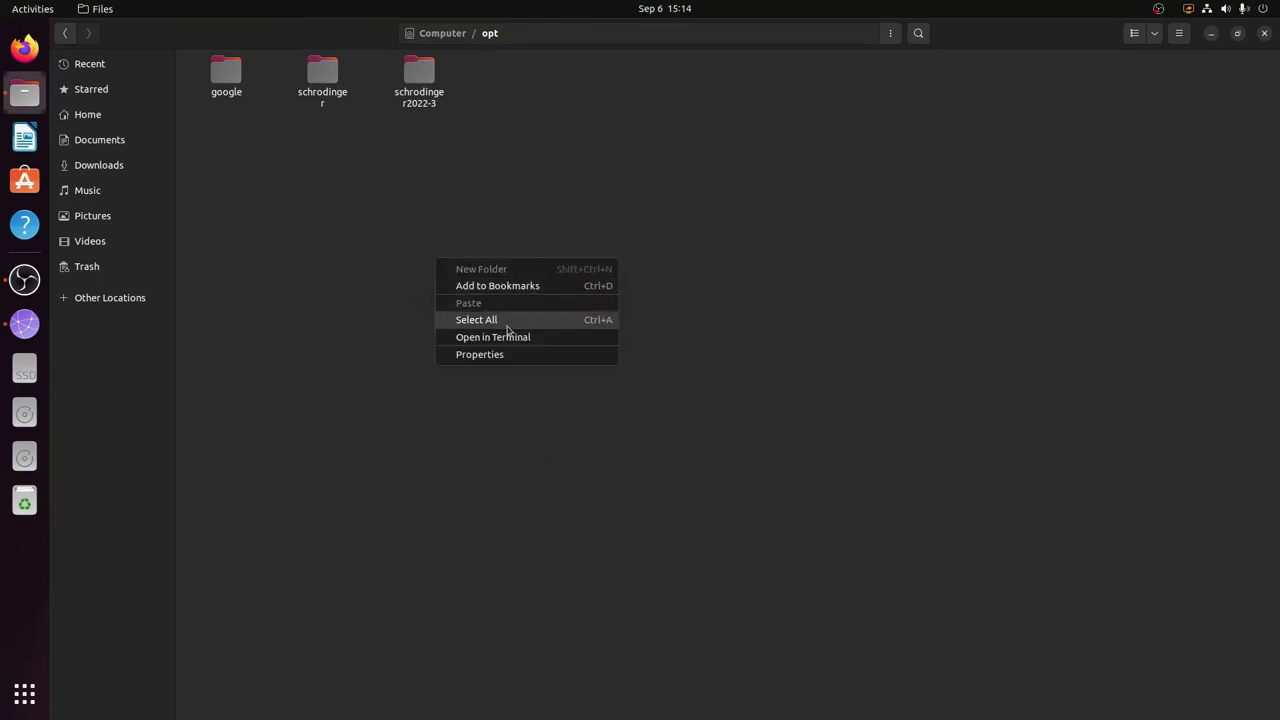
left_click(490, 345)
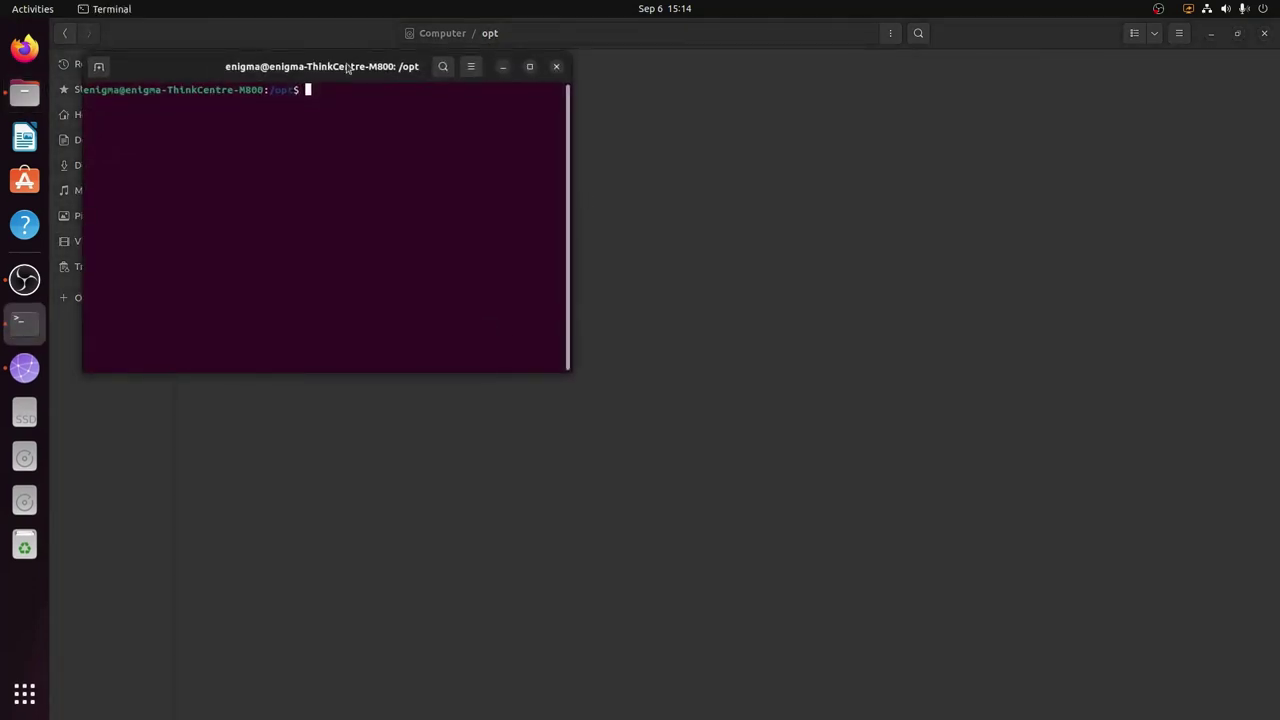
left_click_drag(354, 75, 545, 163)
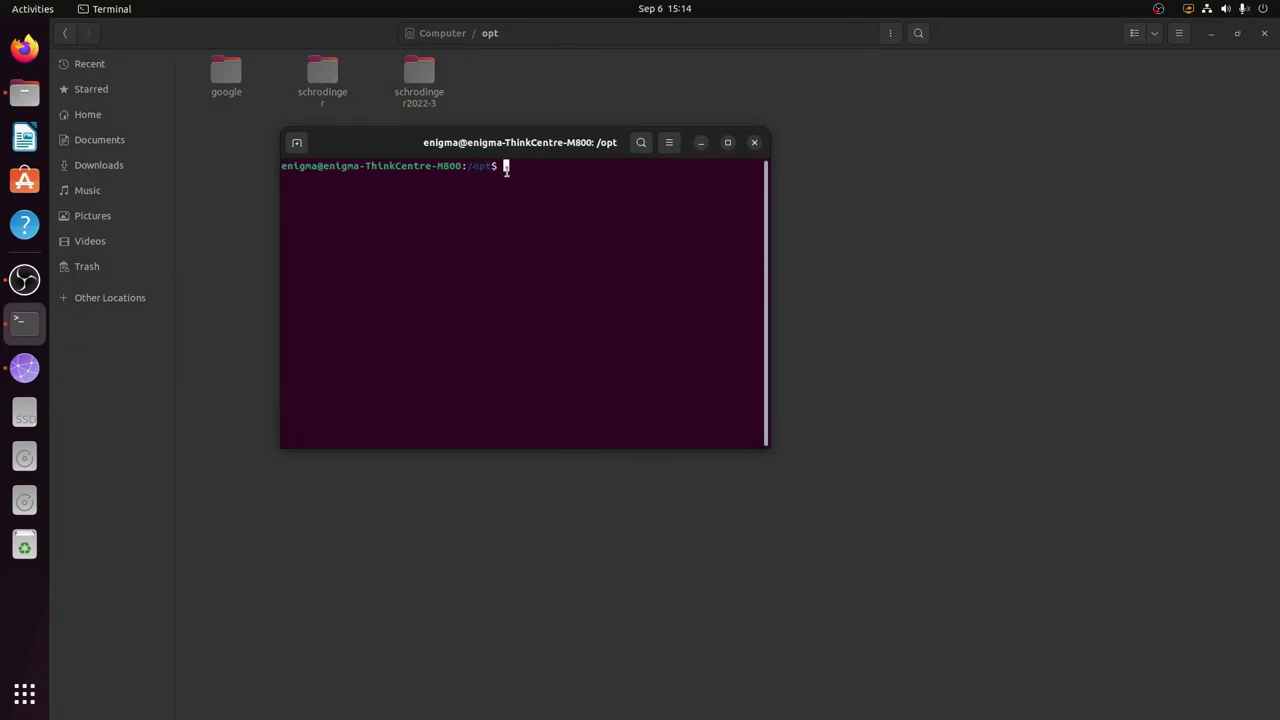
type("ls")
key("Return")
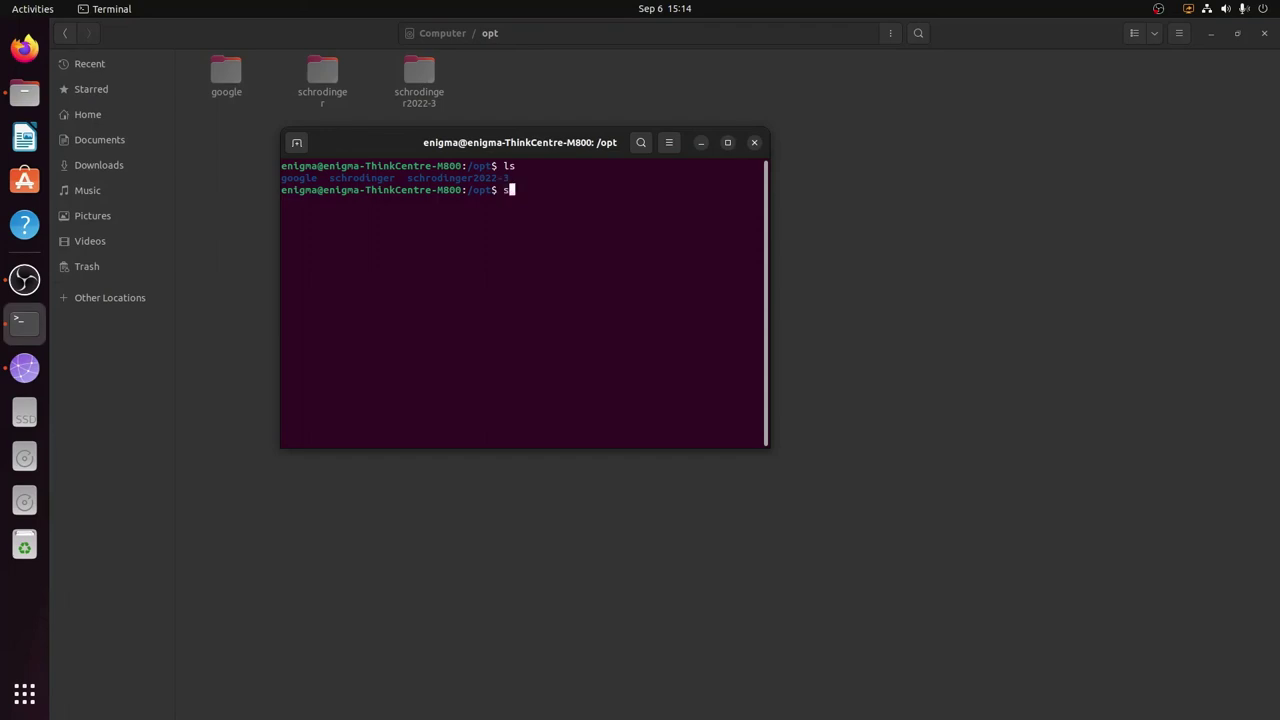
Delete the schrodinger folder with sudo rm -rf schrodinger, confirming with the password.
type("udo")
type("rm -rf")
type("sch")
key("Tab")
key("Return")
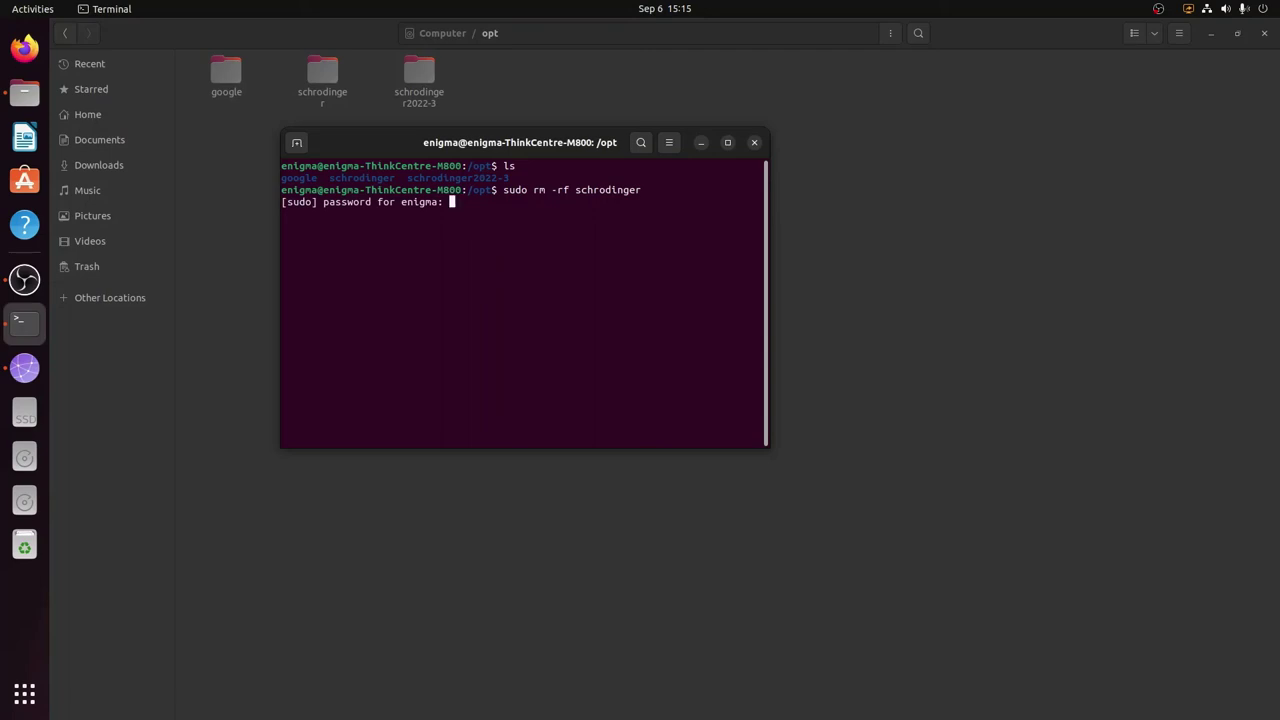
key("Return")
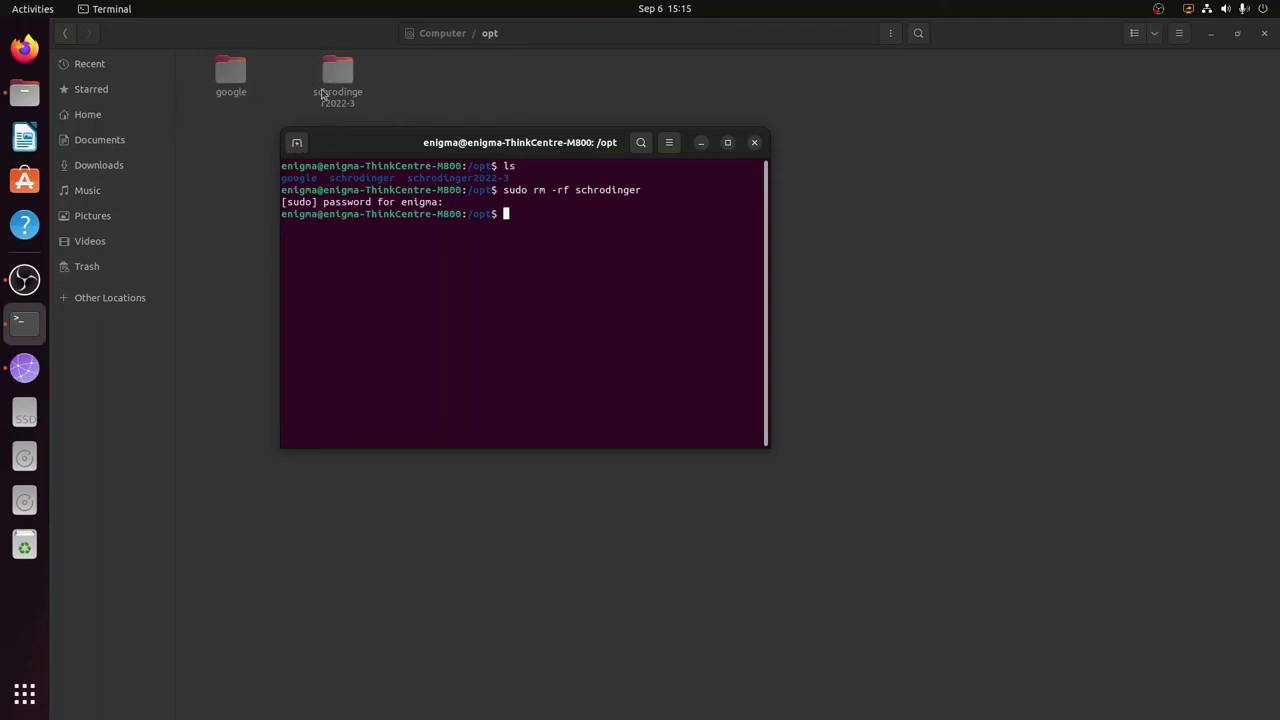
Remove schrodinger2022-3/ with sudo rm -rf, then close the terminal.
left_click_drag(337, 143, 334, 161)
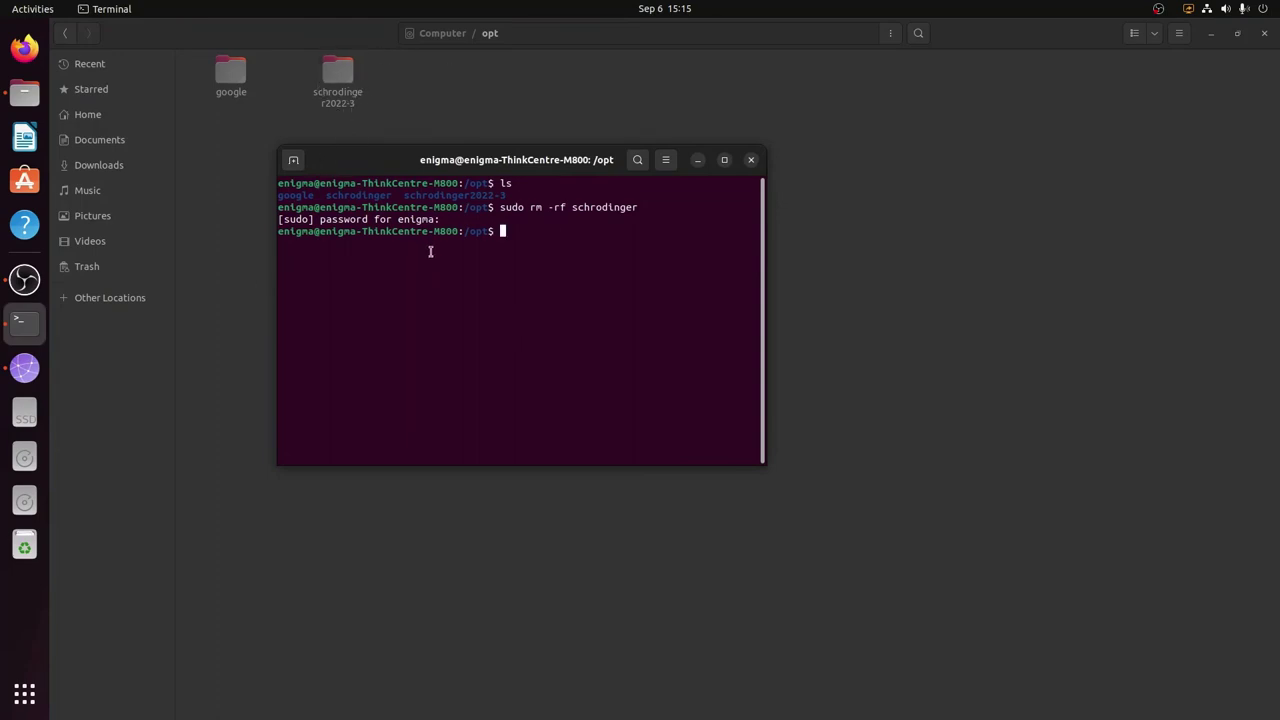
type("sudo rm -rf sch")
key("Tab")
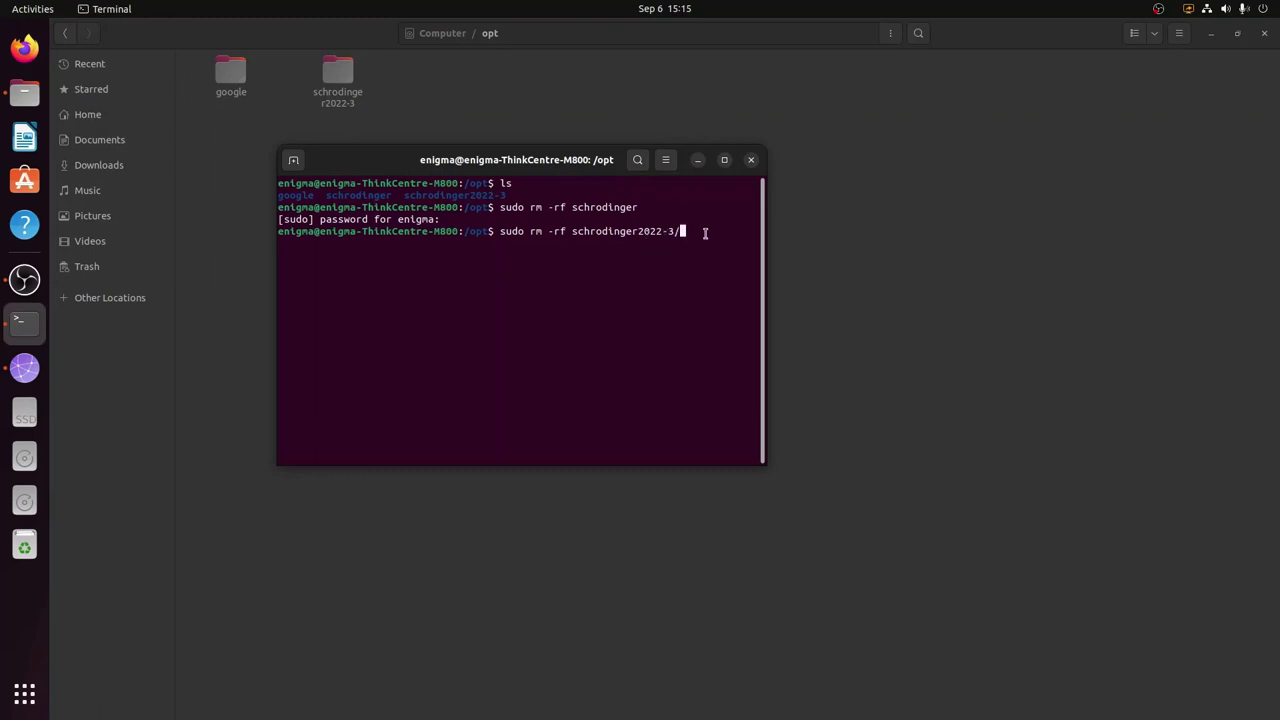
key("Return")
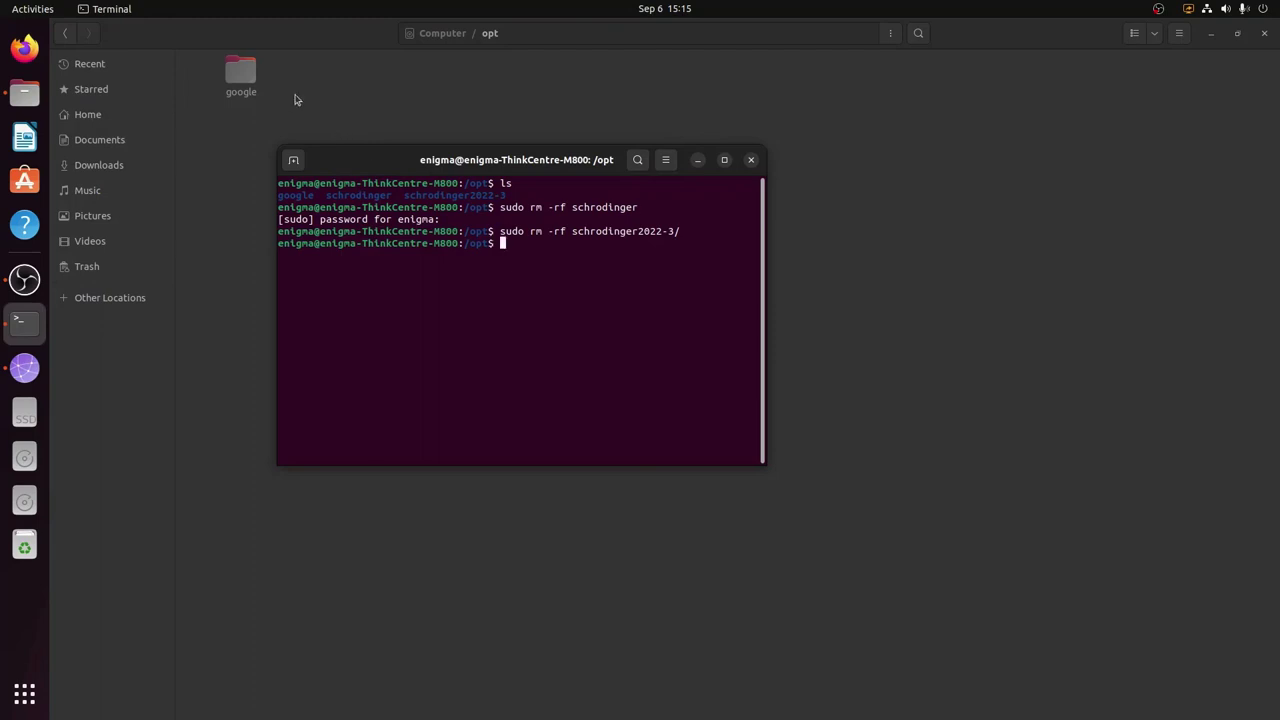
left_click(752, 161)
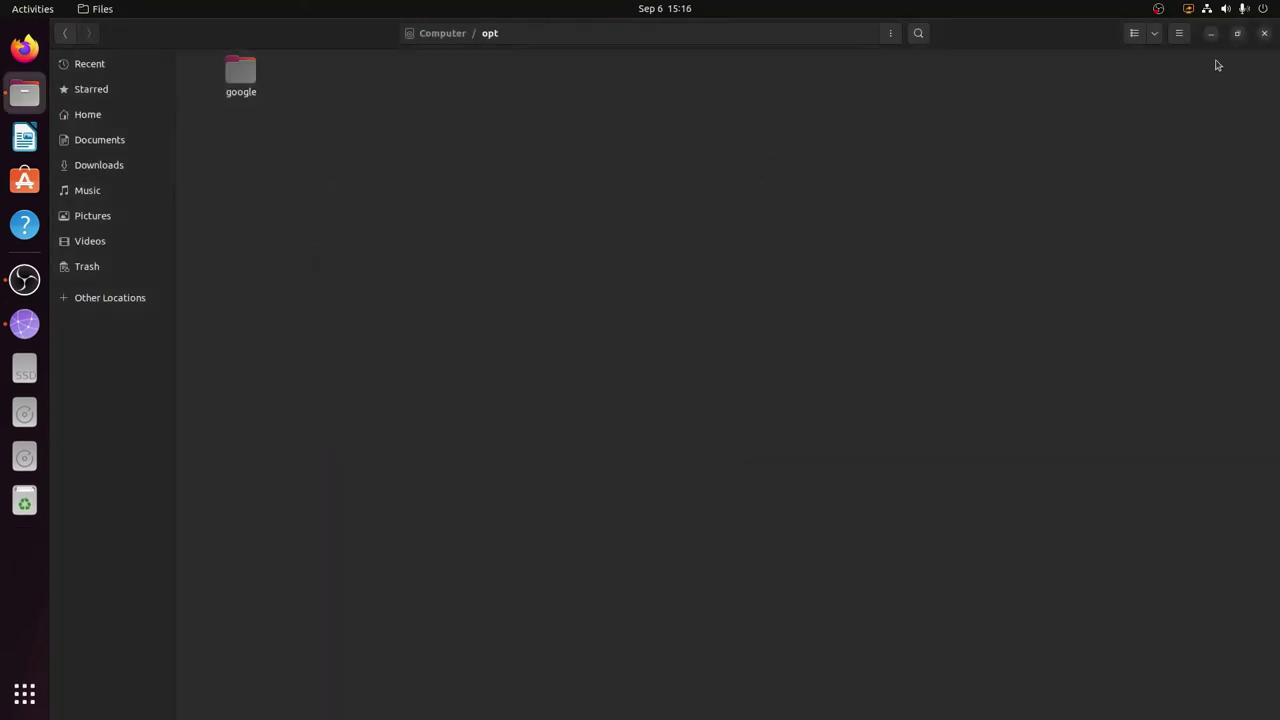
Close the Files window and dismiss the desktop context menu.
left_click(1266, 36)
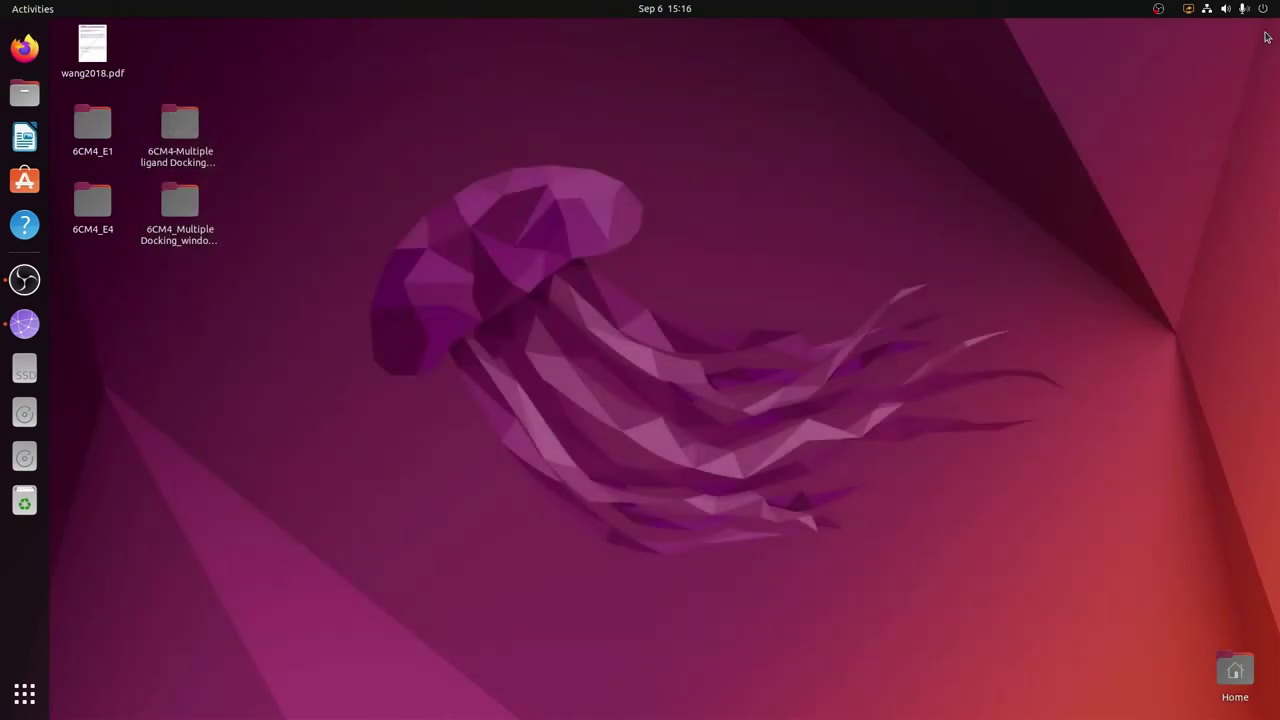
right_click(710, 108)
left_click(602, 131)
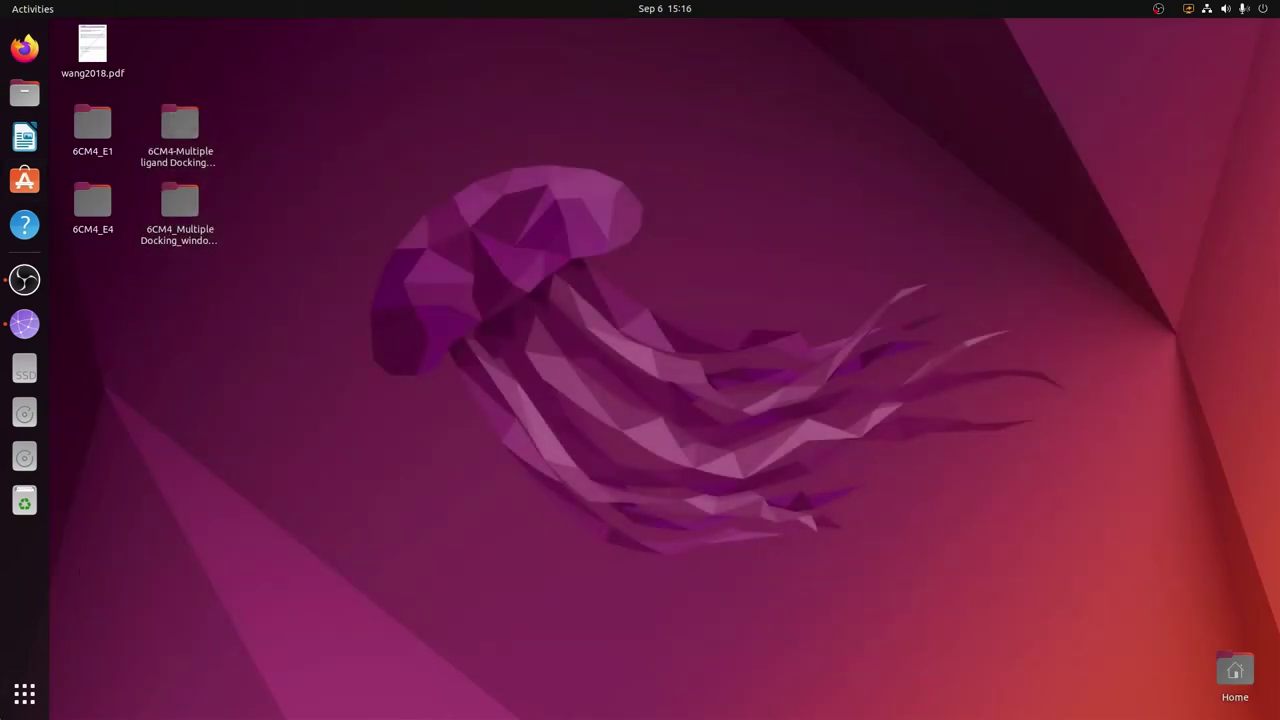
Browse the installed-applications grid, then return to the desktop.
left_click(25, 694)
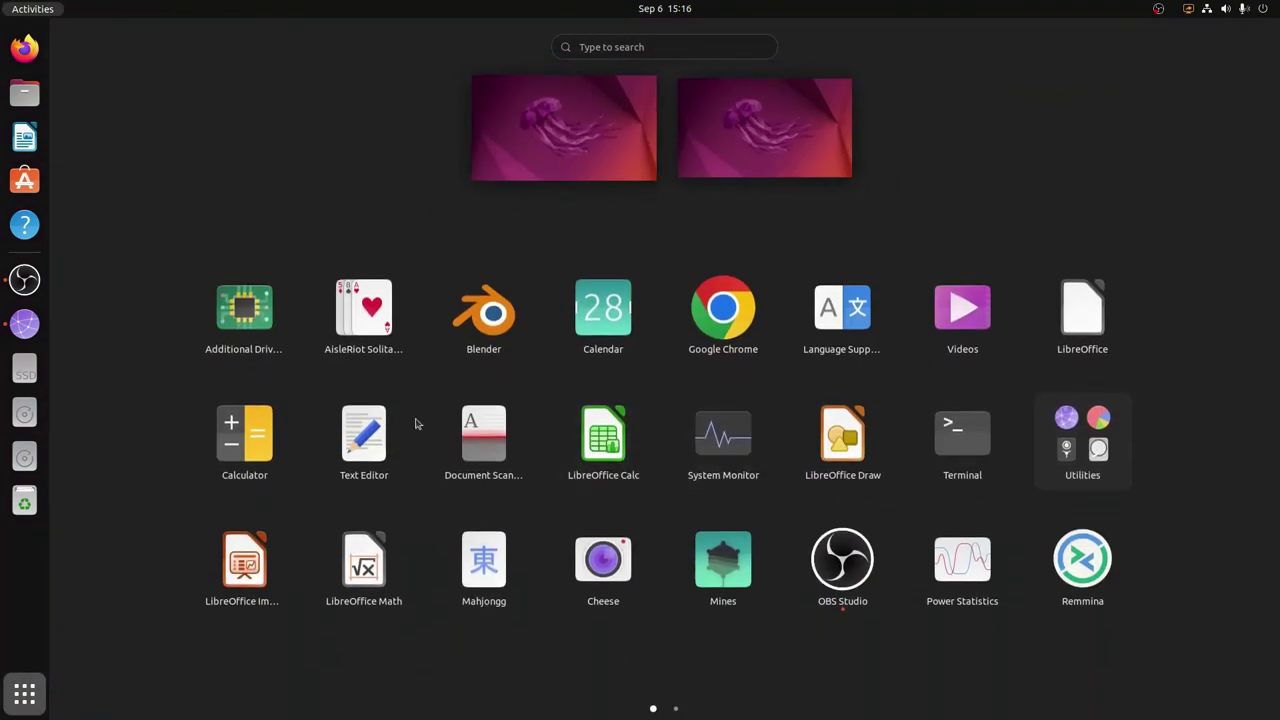
scroll(578, 517, "down", 1)
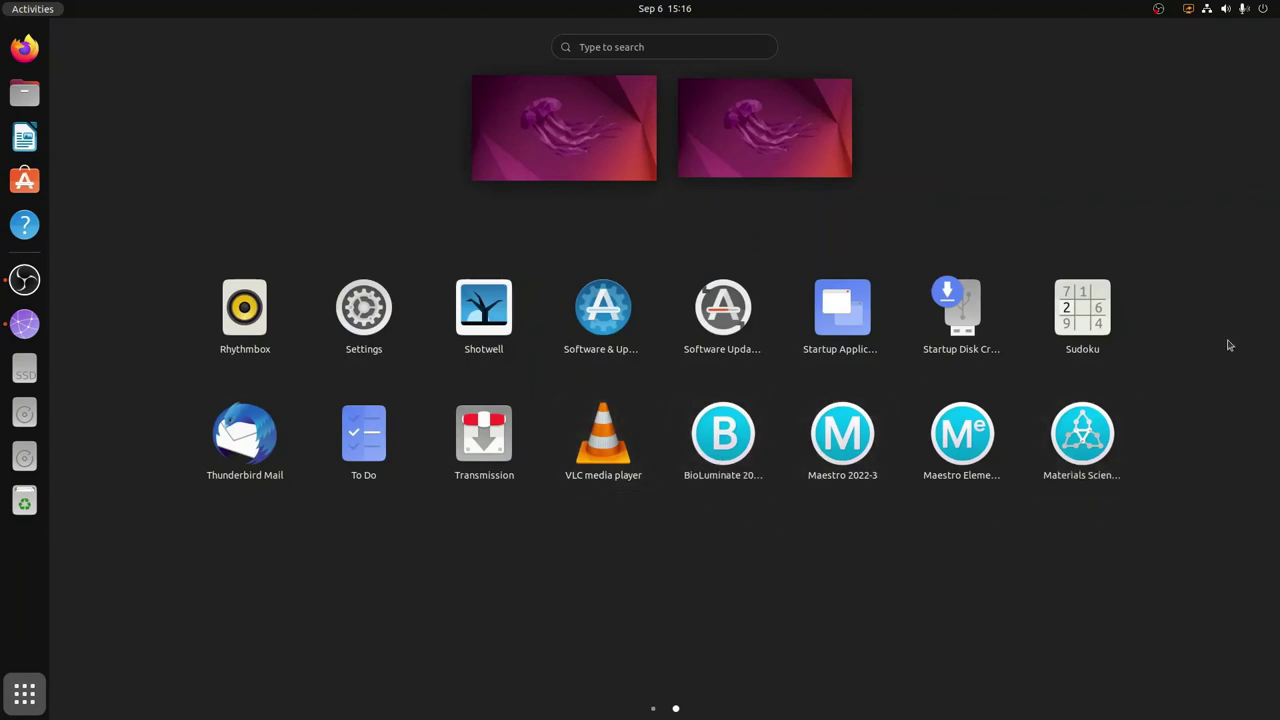
left_click(24, 693)
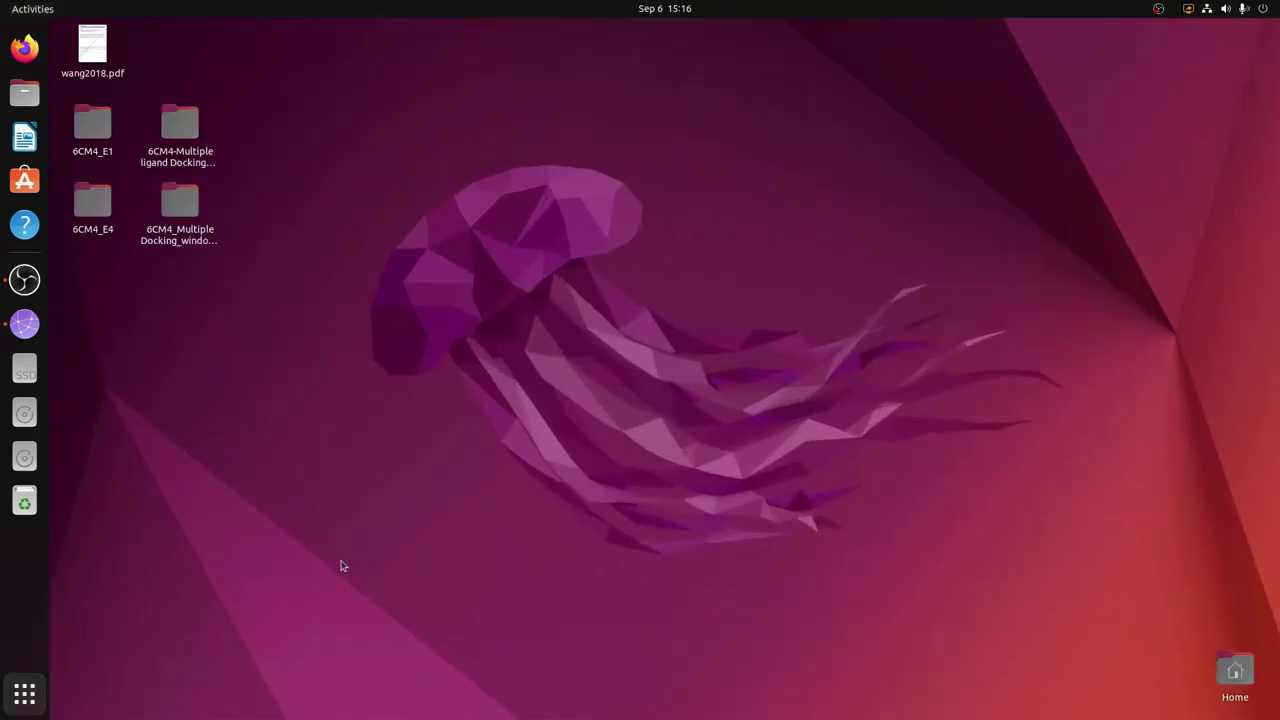
right_click(428, 329)
left_click(402, 305)
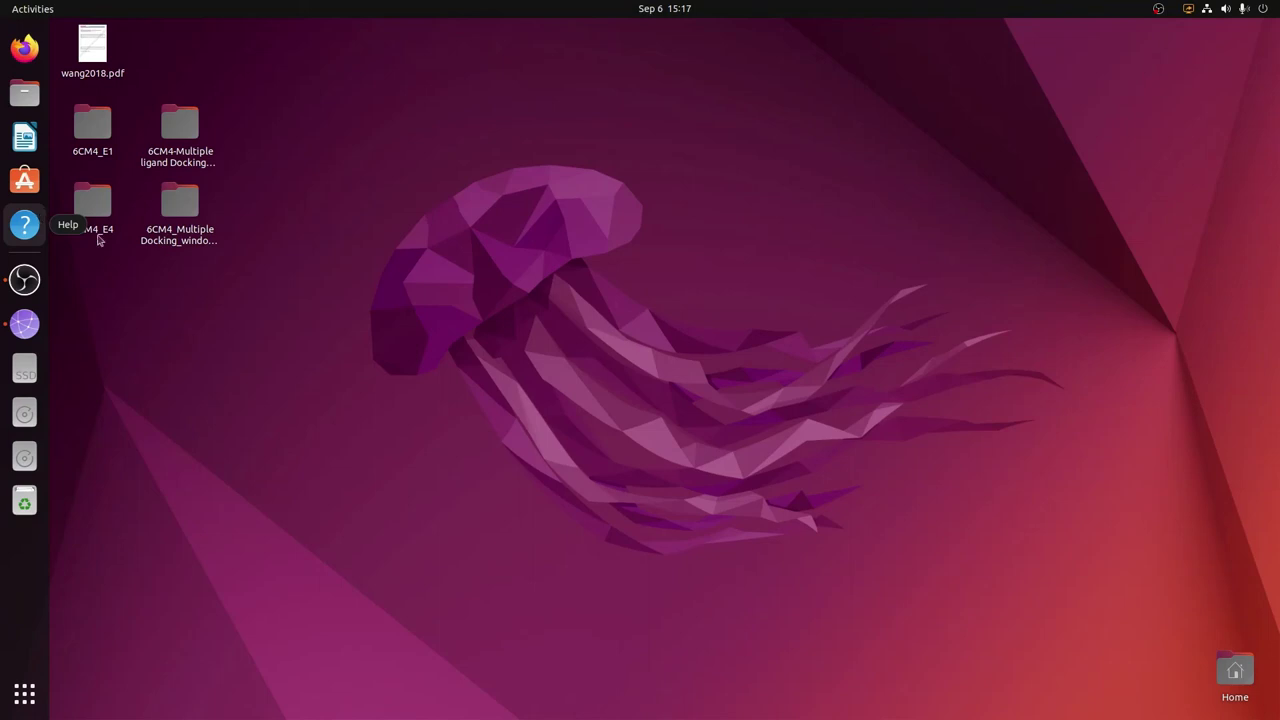
Scroll through the application grid three more times, ending on the clean desktop.
left_click(24, 693)
scroll(607, 582, "down", 1)
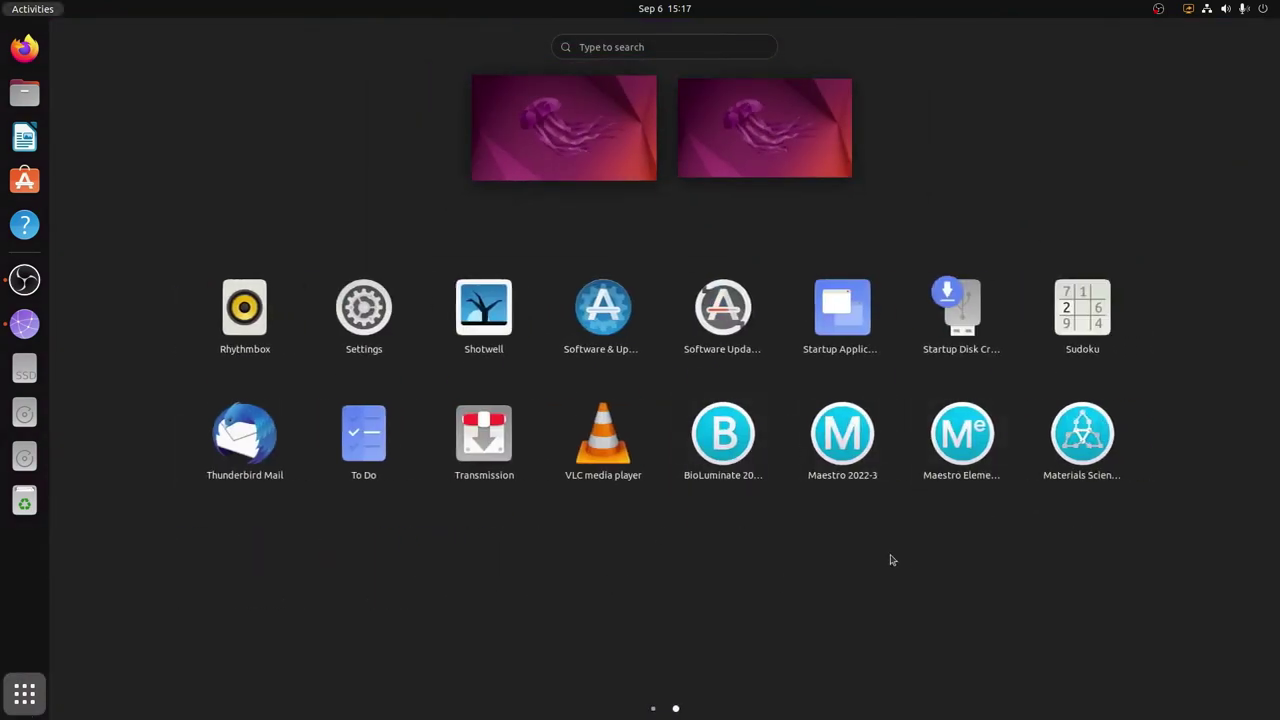
left_click(840, 446)
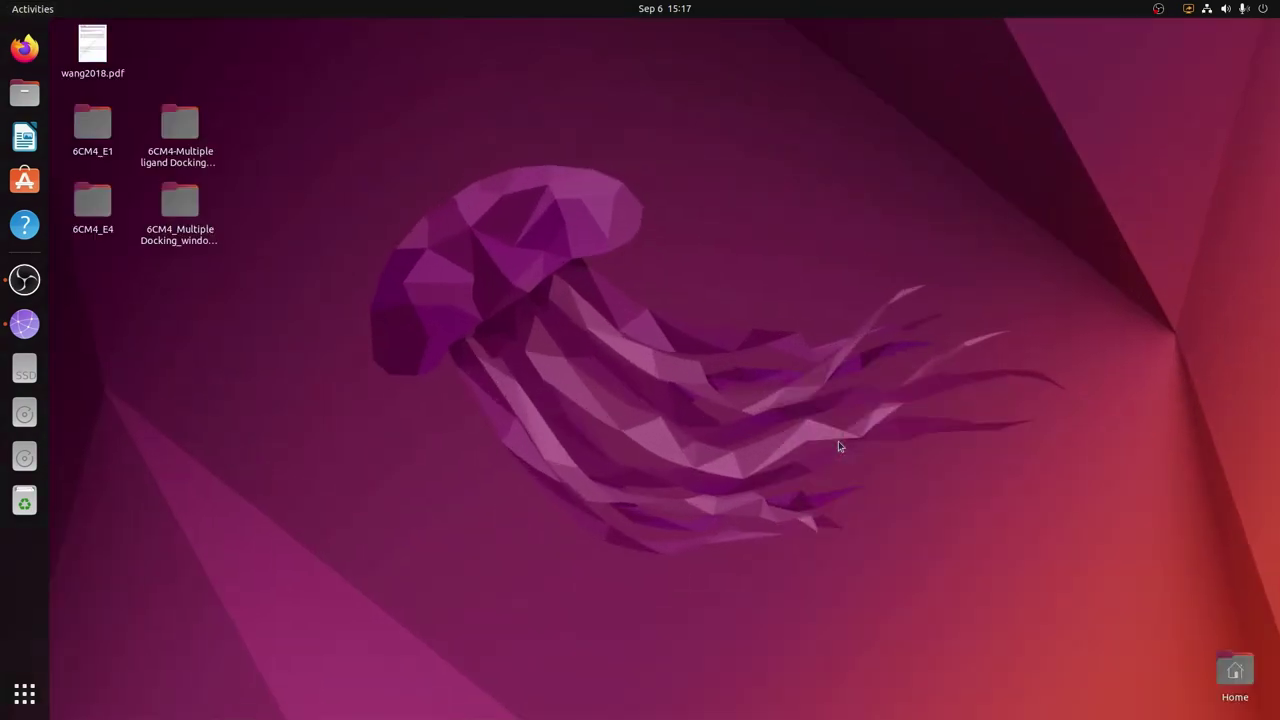
left_click(15, 705)
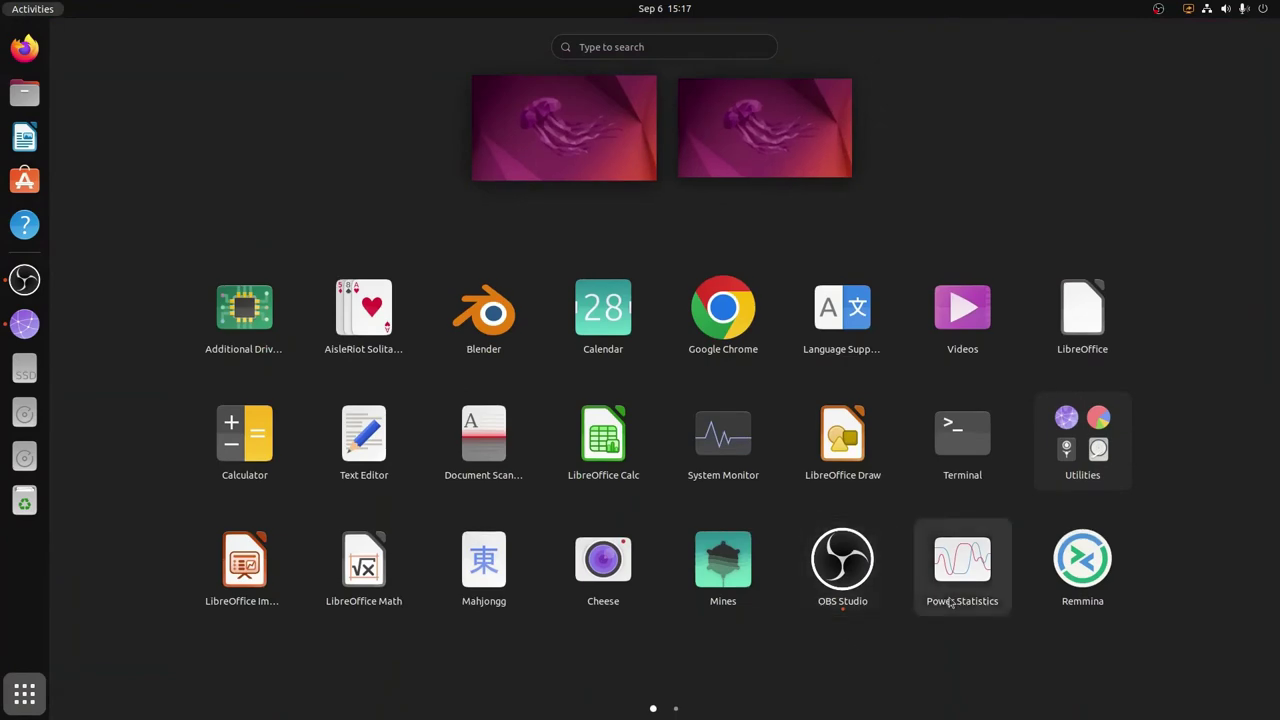
scroll(958, 530, "down", 1)
left_click(889, 449)
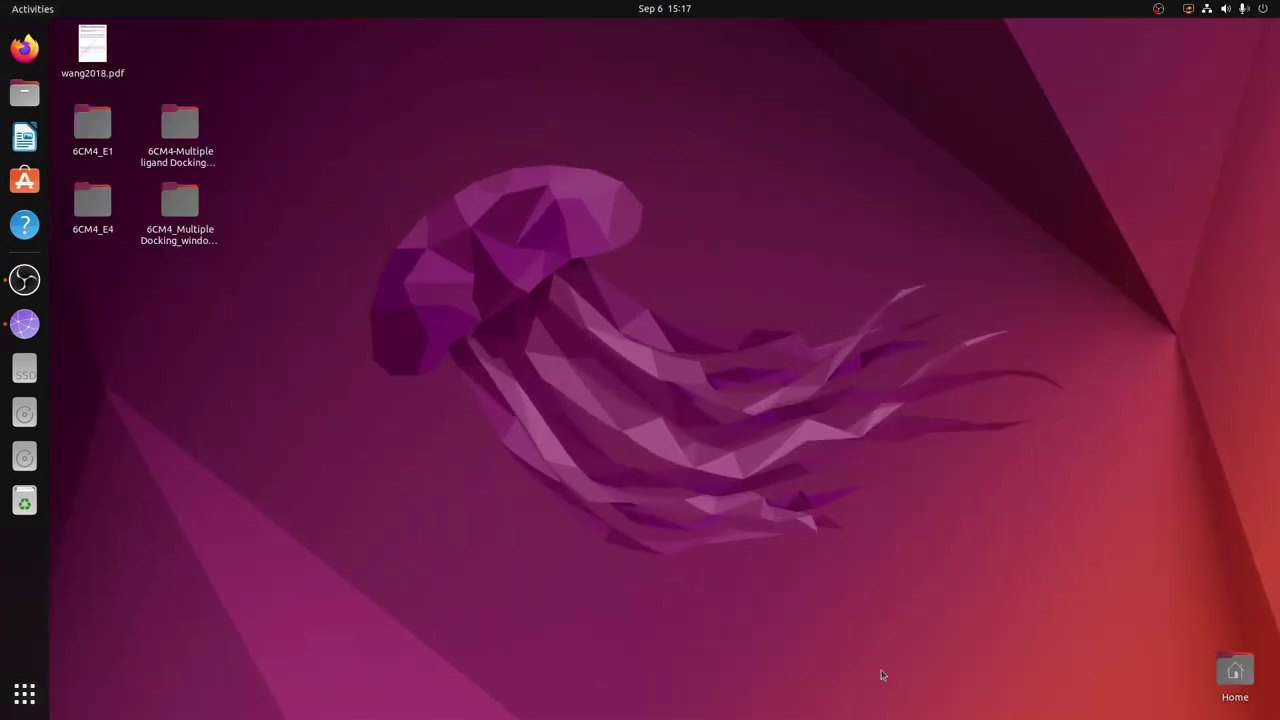
left_click(38, 700)
scroll(754, 503, "down", 1)
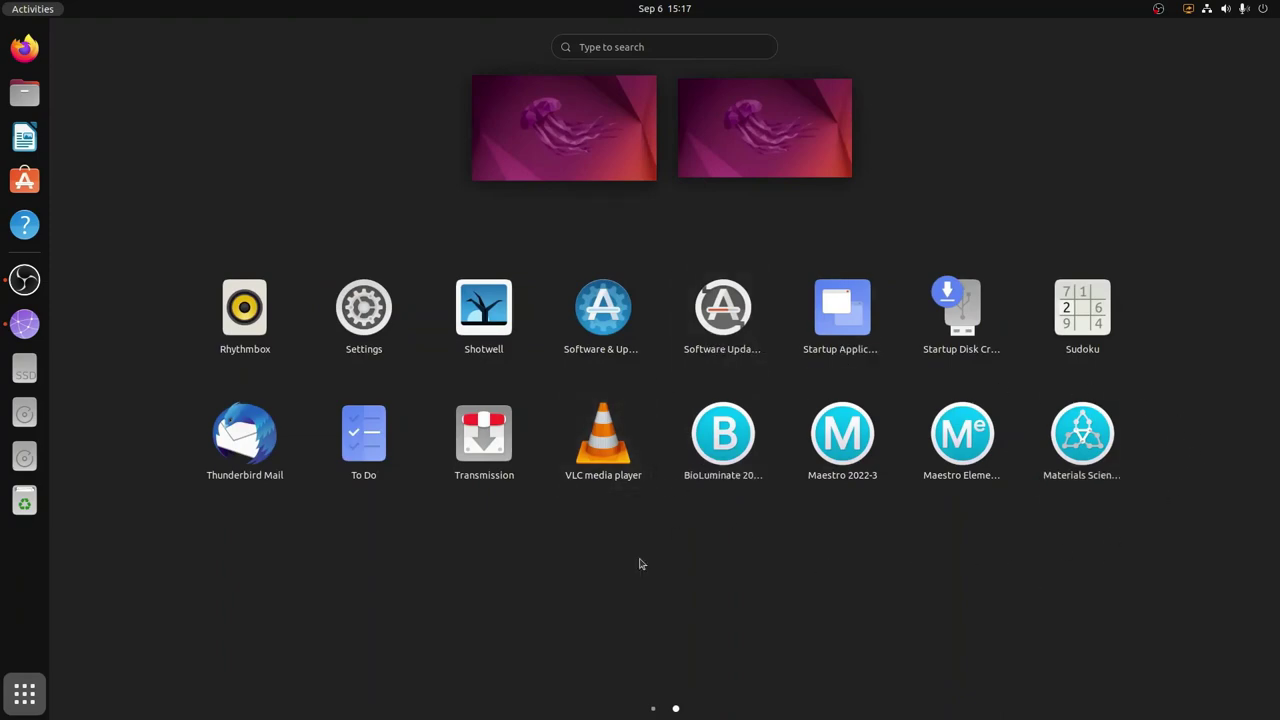
left_click(566, 535)
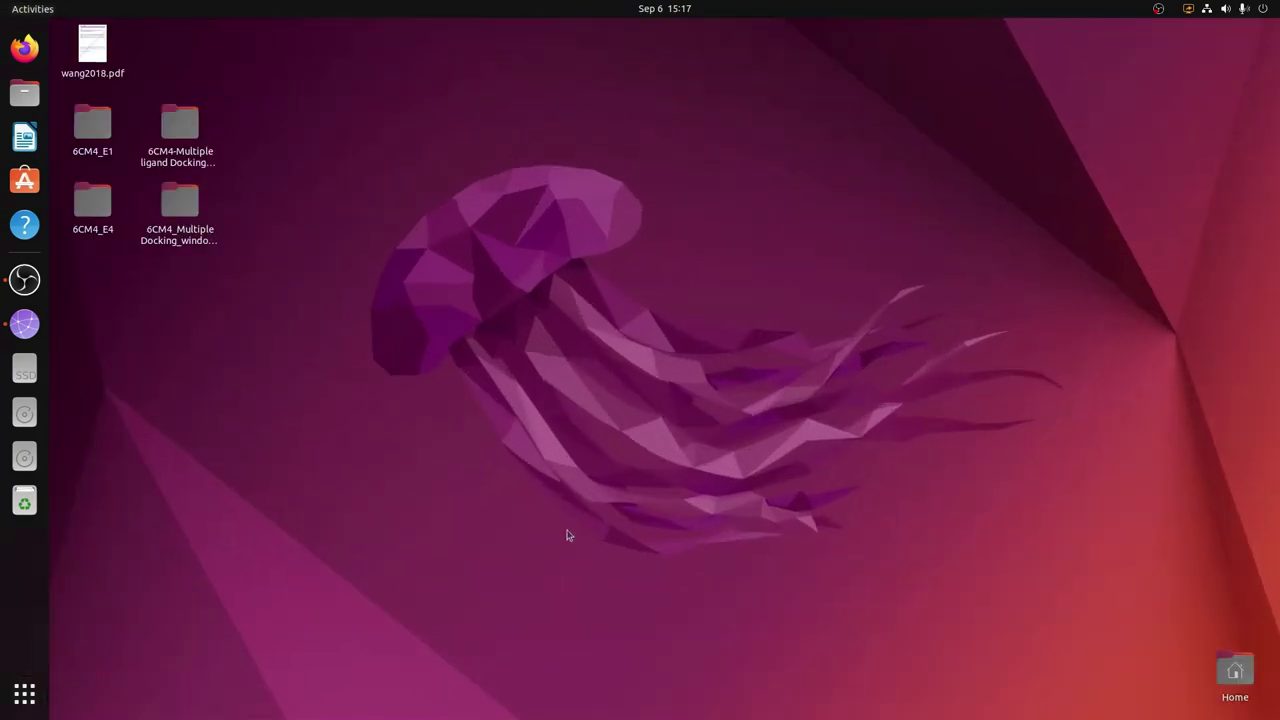